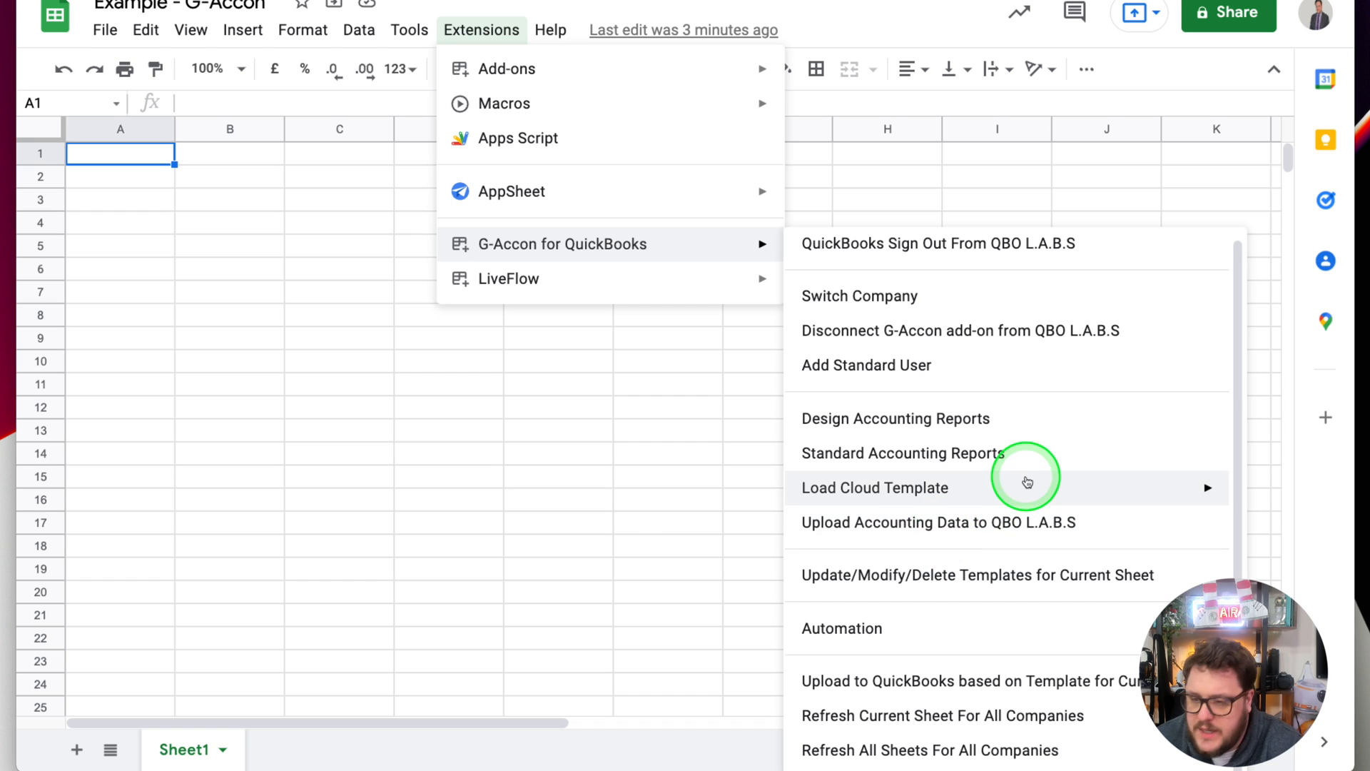
Start a standard accounting report template from G-Accon for QuickBooks and select Profit And Loss as the report
click(981, 460)
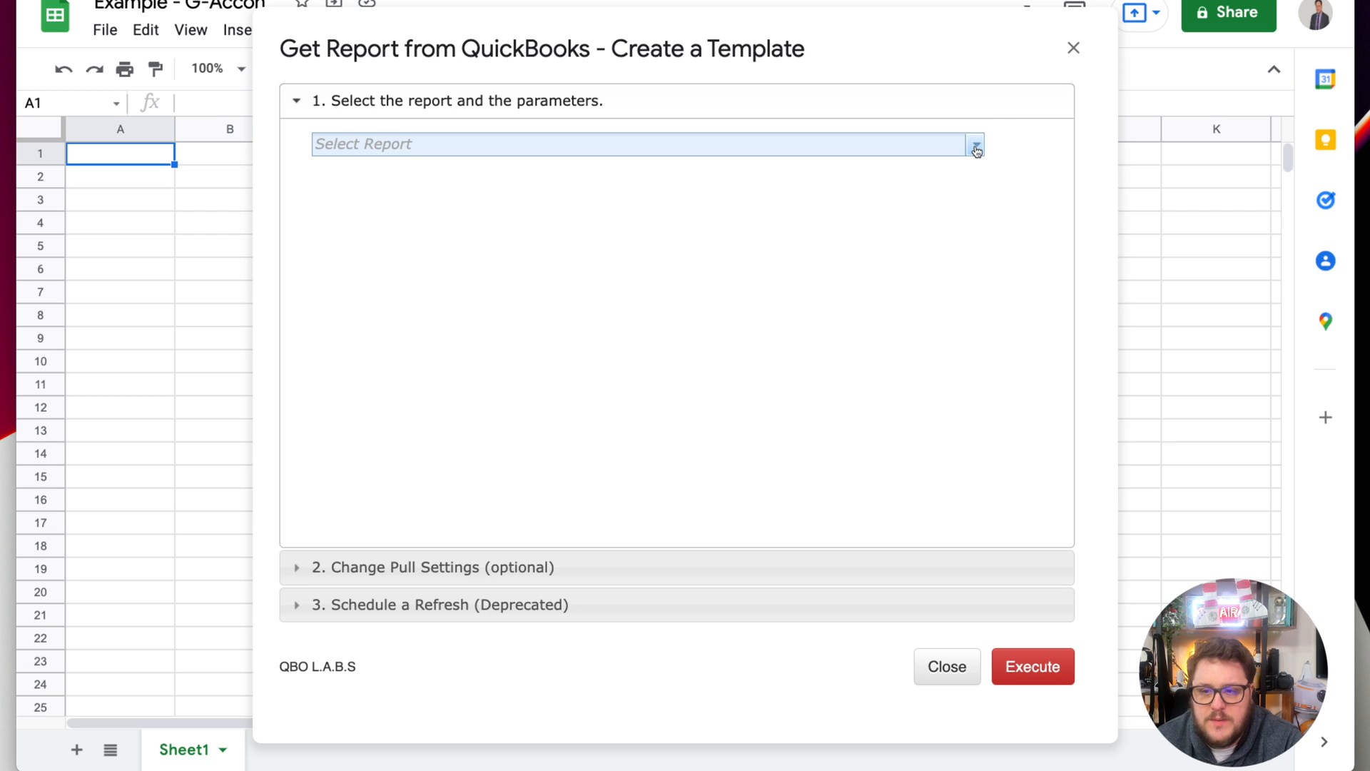
click(975, 148)
scroll(706, 473, down, 7)
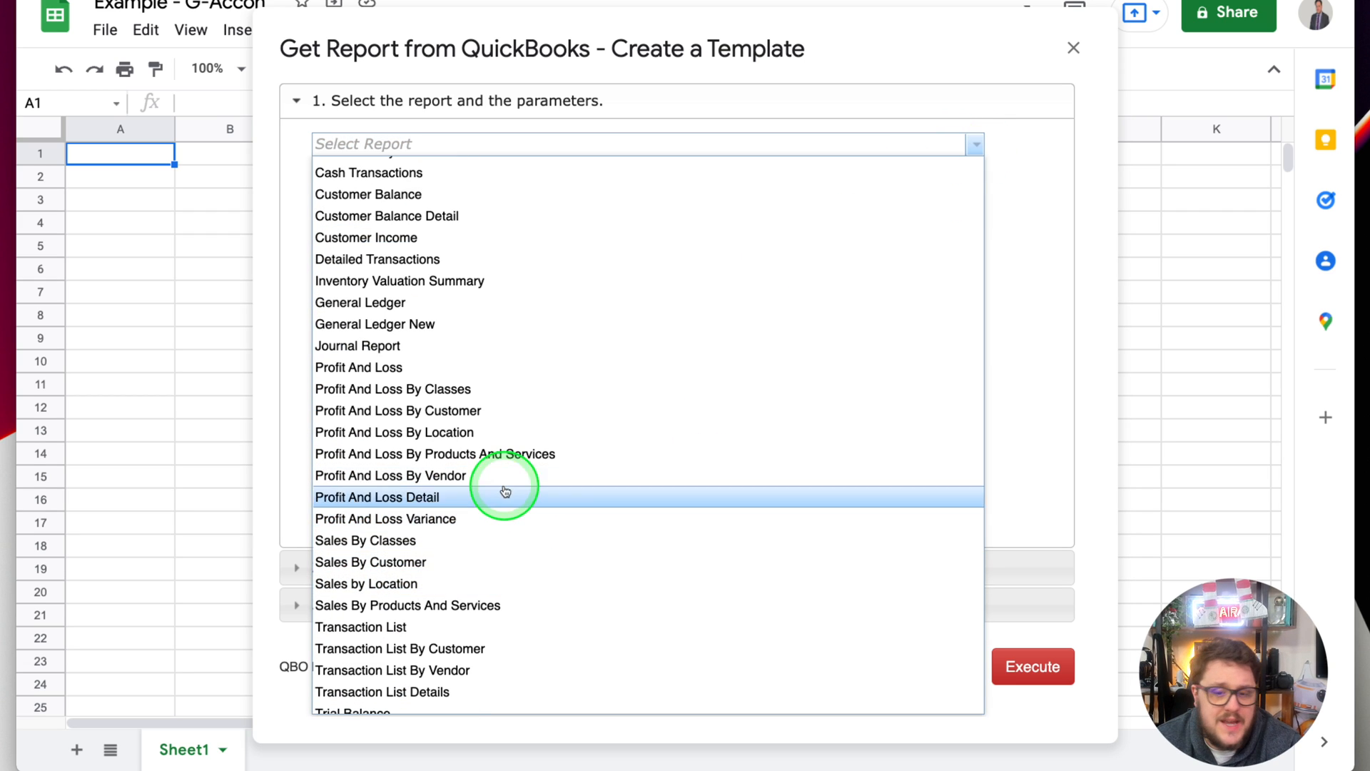
scroll(505, 486, up, 7)
scroll(505, 490, down, 8)
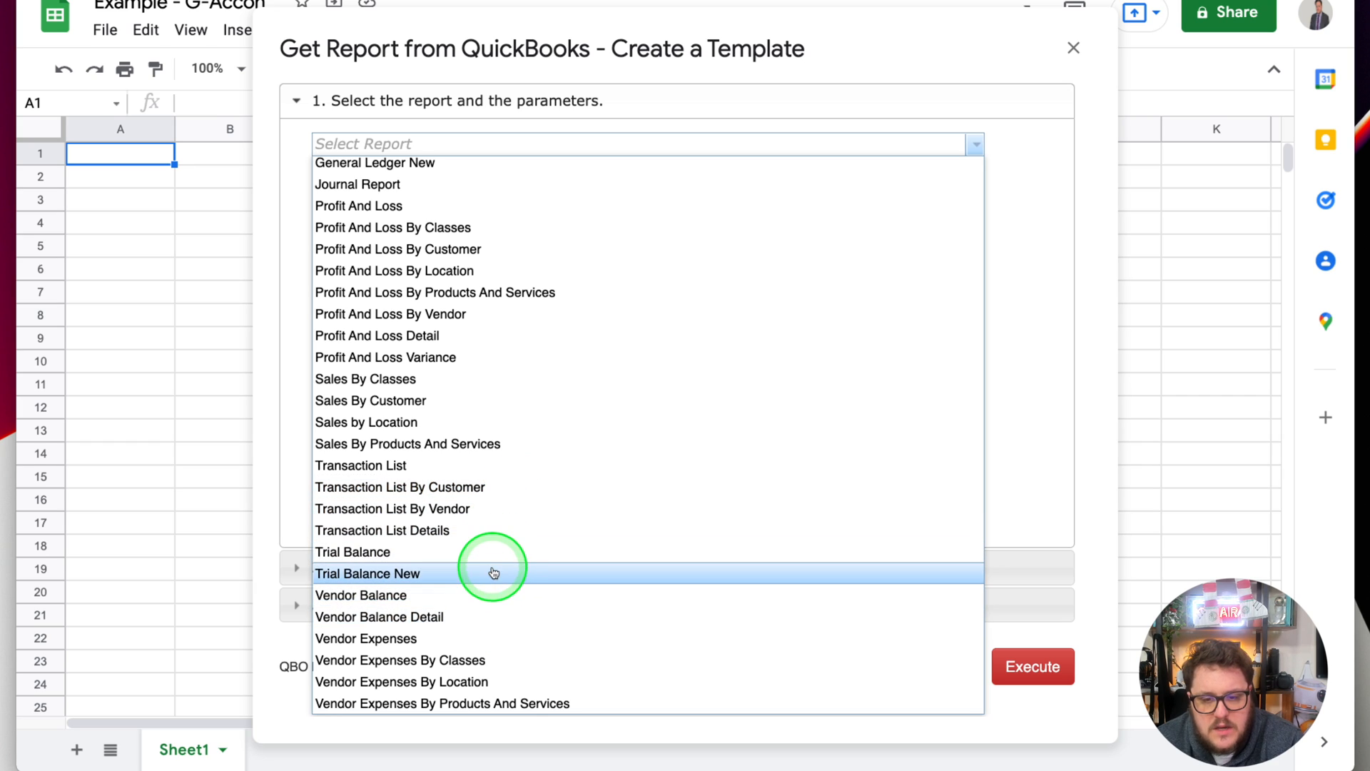
scroll(491, 564, up, 1)
scroll(457, 339, up, 1)
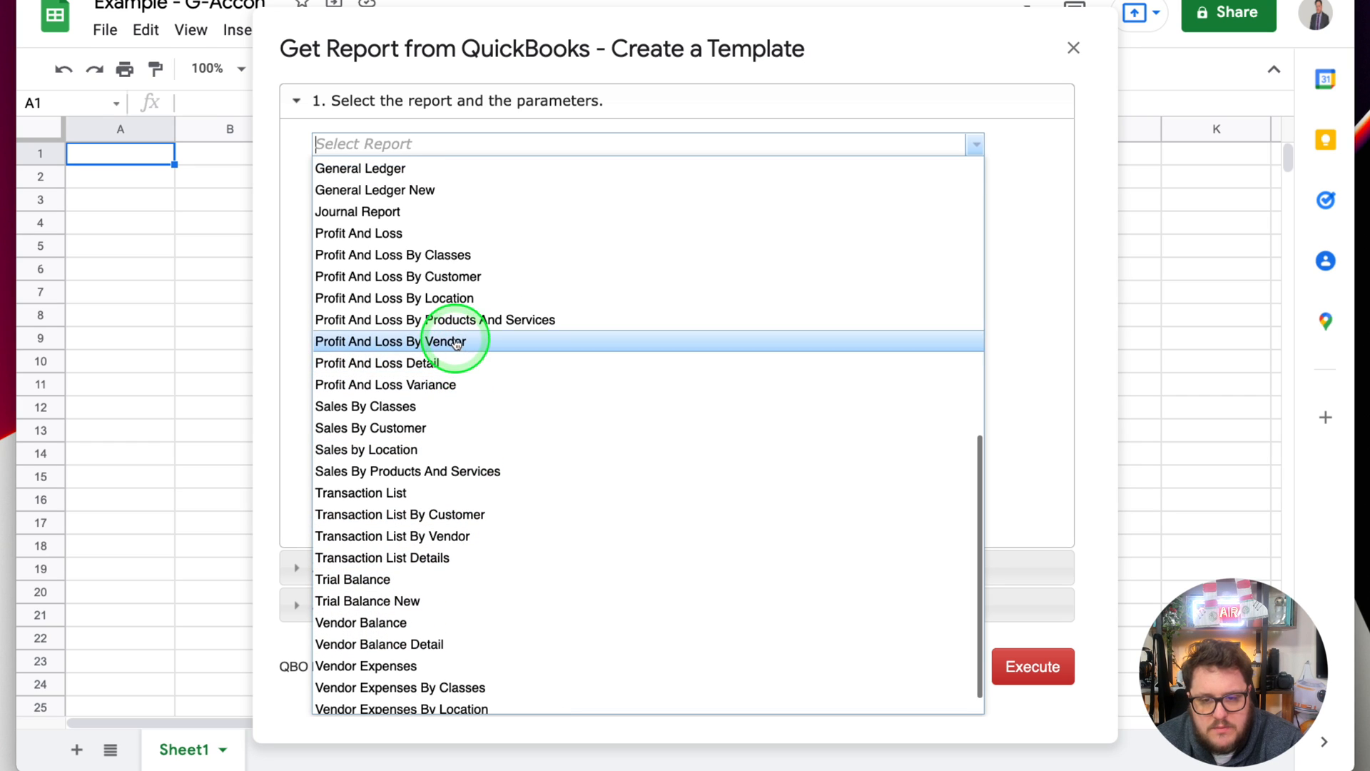
click(417, 232)
Check the options for previous comparison periods and set Show YTD to false
click(590, 229)
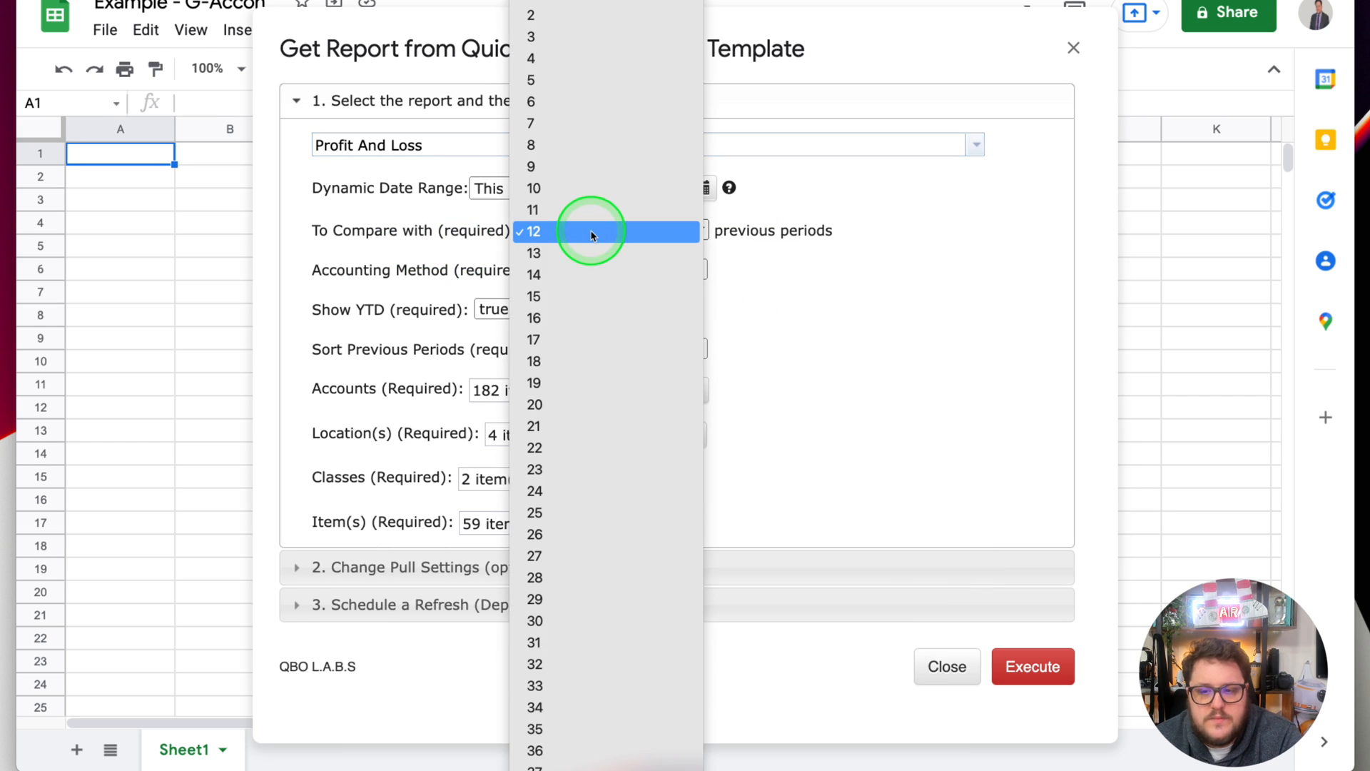
click(927, 246)
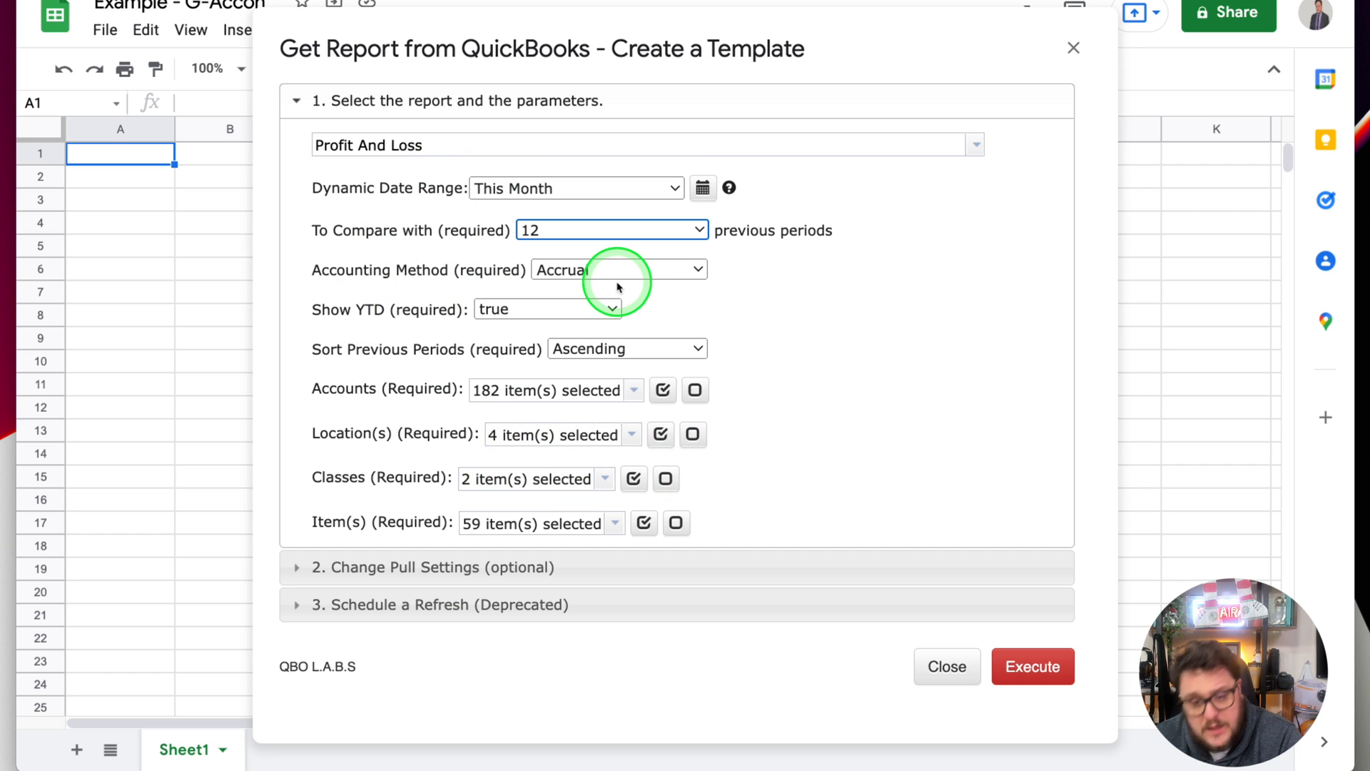
click(581, 308)
click(575, 333)
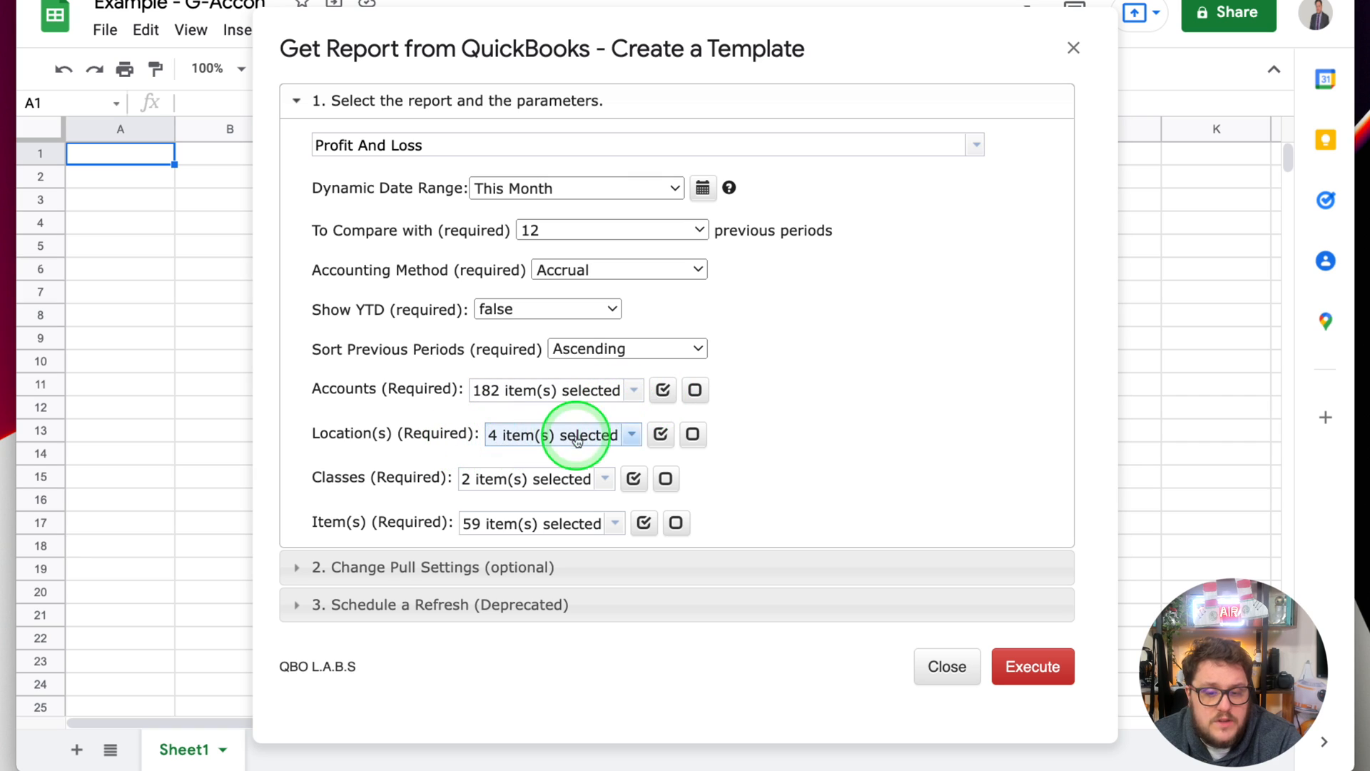
Clear the Accounts selection, reselect all accounts and look through the account list
click(663, 391)
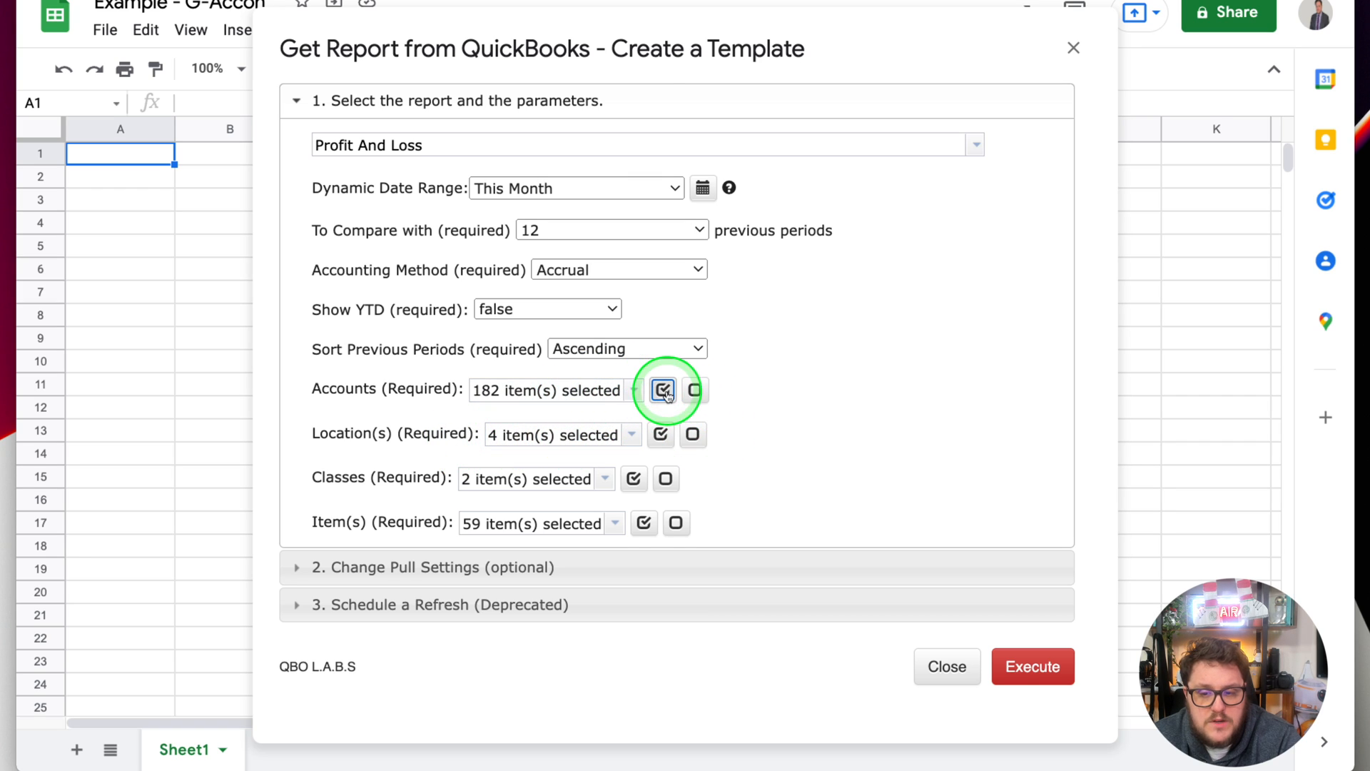
click(695, 393)
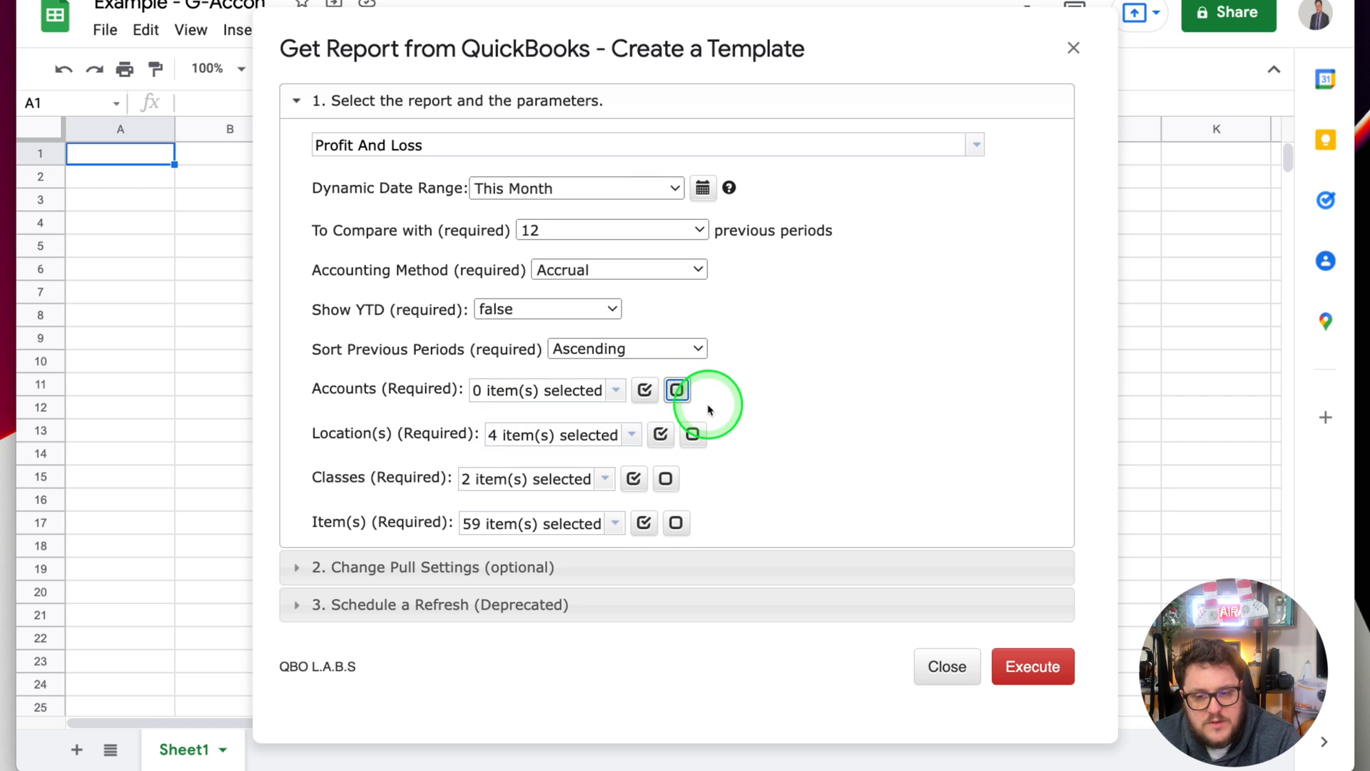
click(646, 390)
click(635, 391)
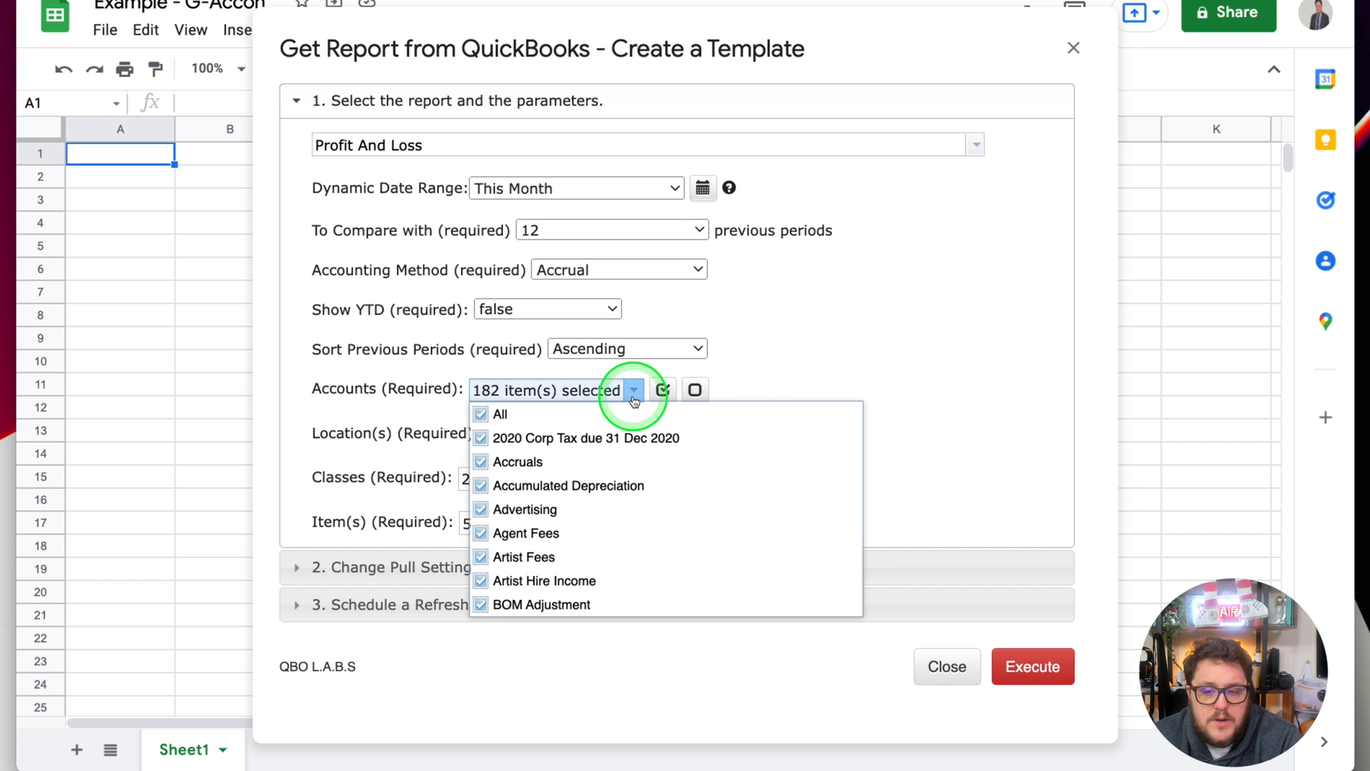
scroll(581, 526, down, 5)
scroll(597, 544, up, 5)
click(774, 437)
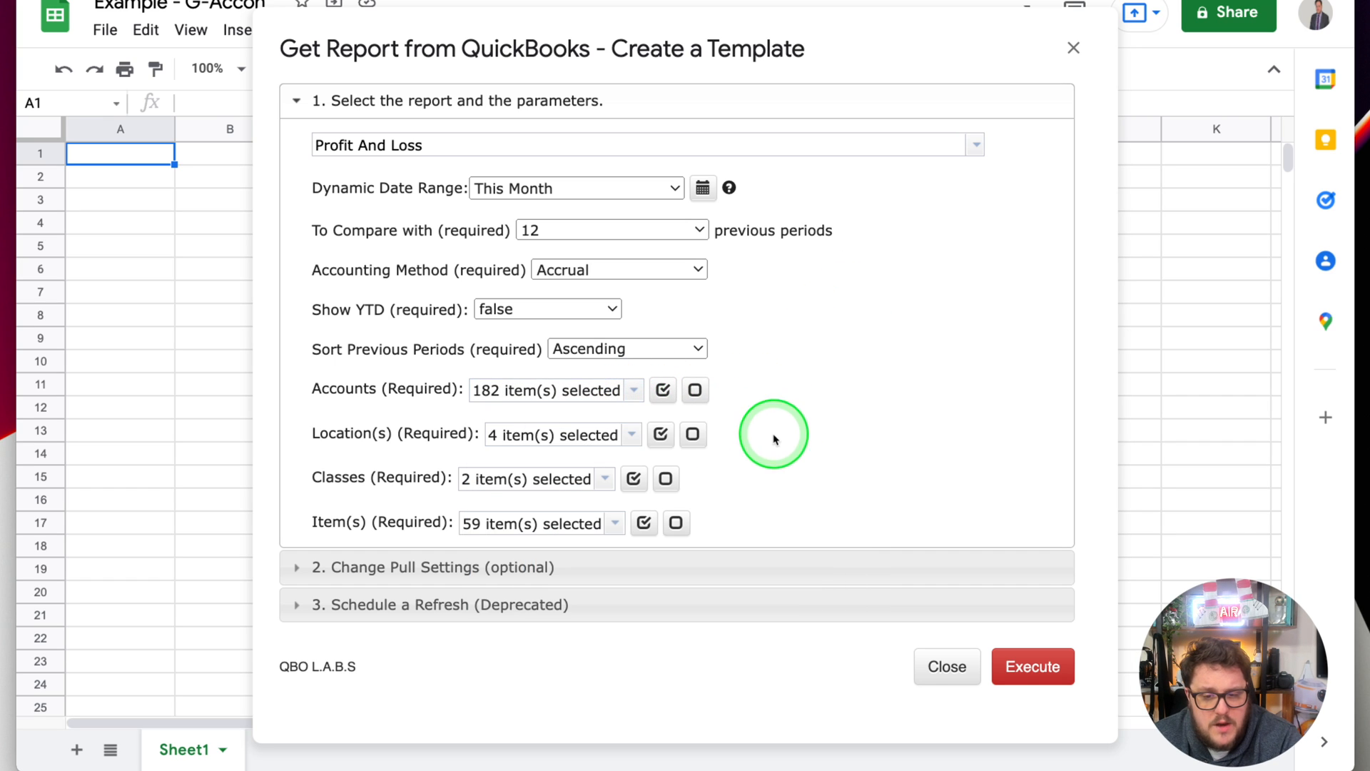
Review the report layout choices and the optional pull settings of the template
scroll(774, 437, down, 2)
click(617, 505)
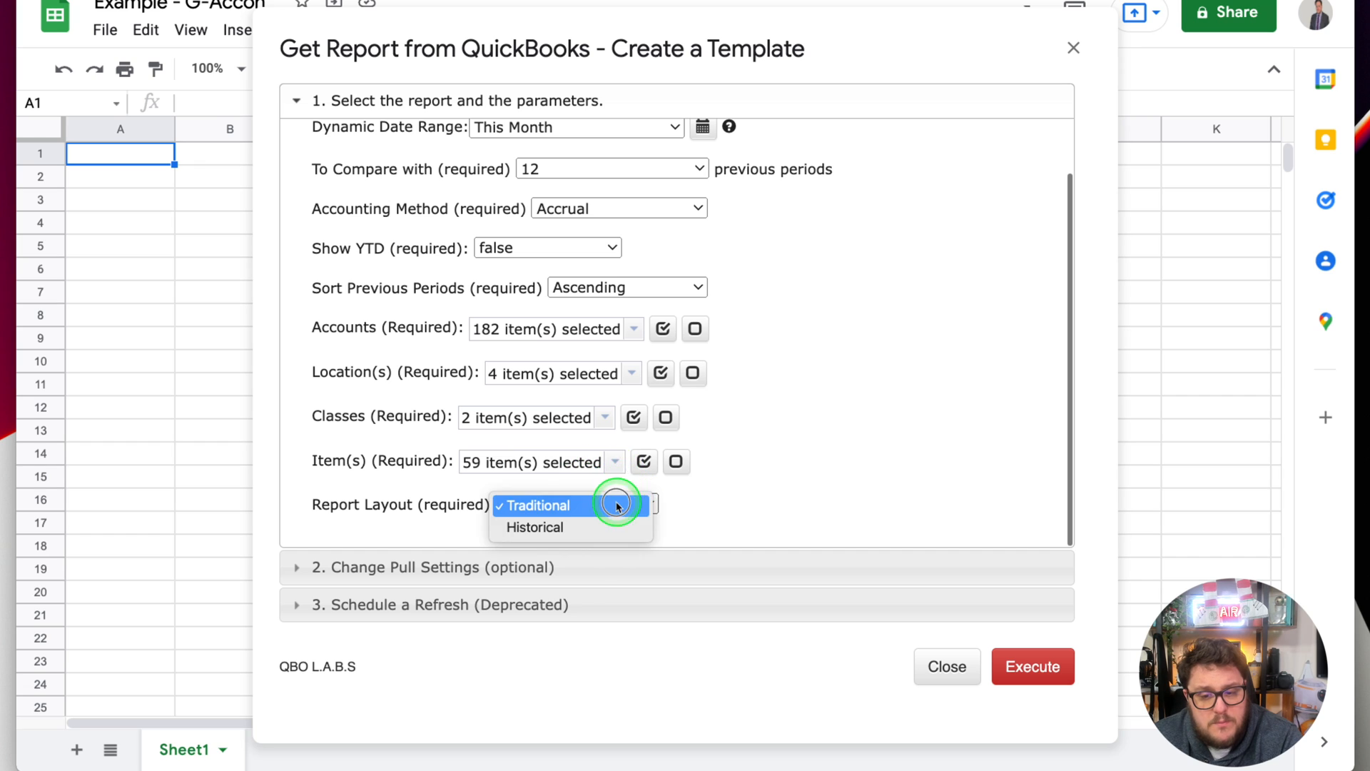
click(858, 372)
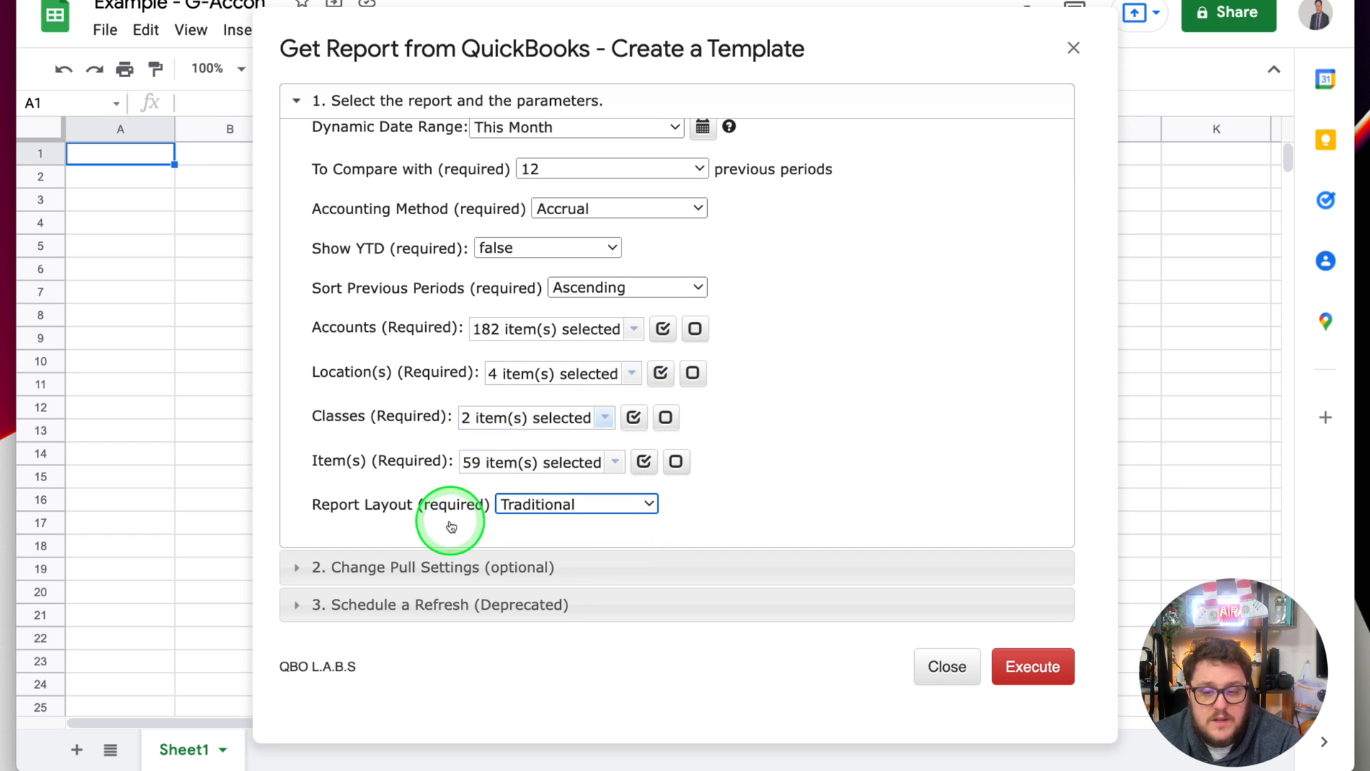
scroll(421, 549, up, 1)
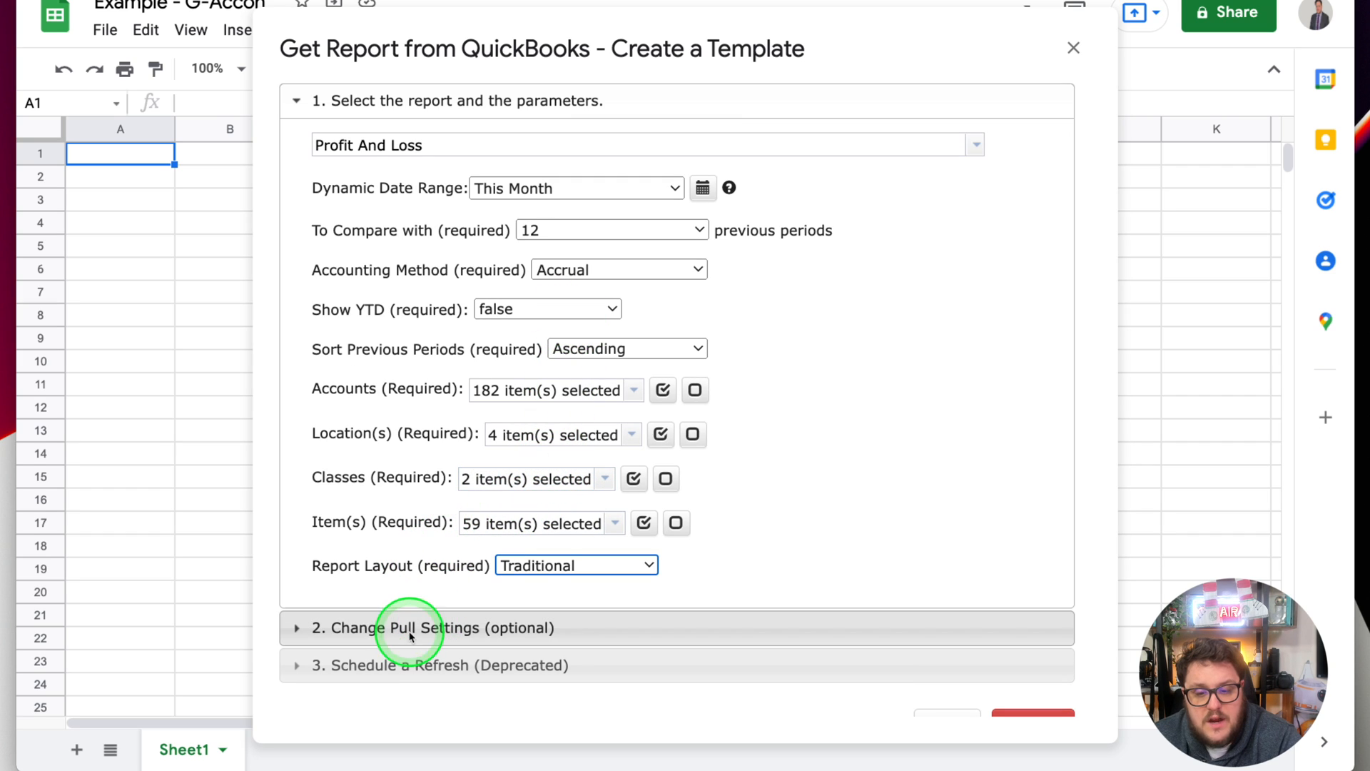
click(366, 627)
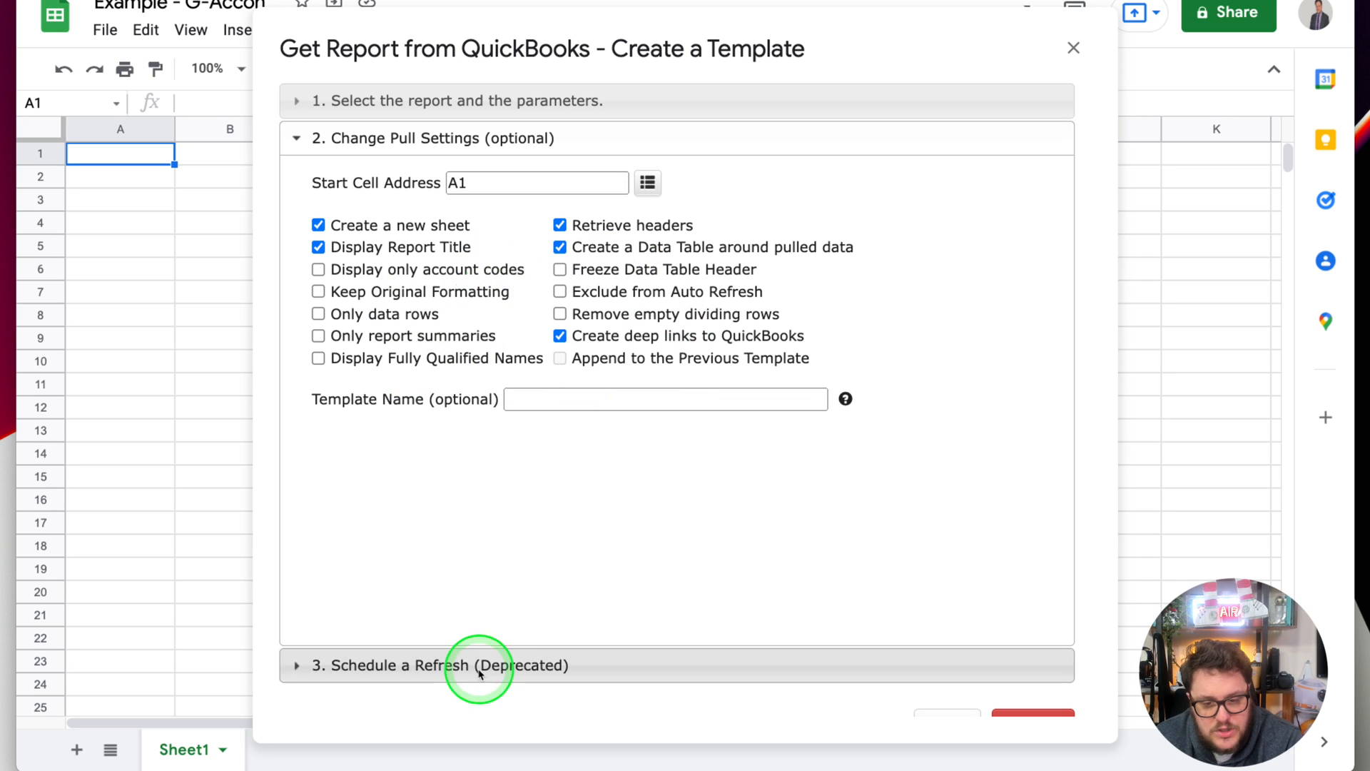
click(409, 107)
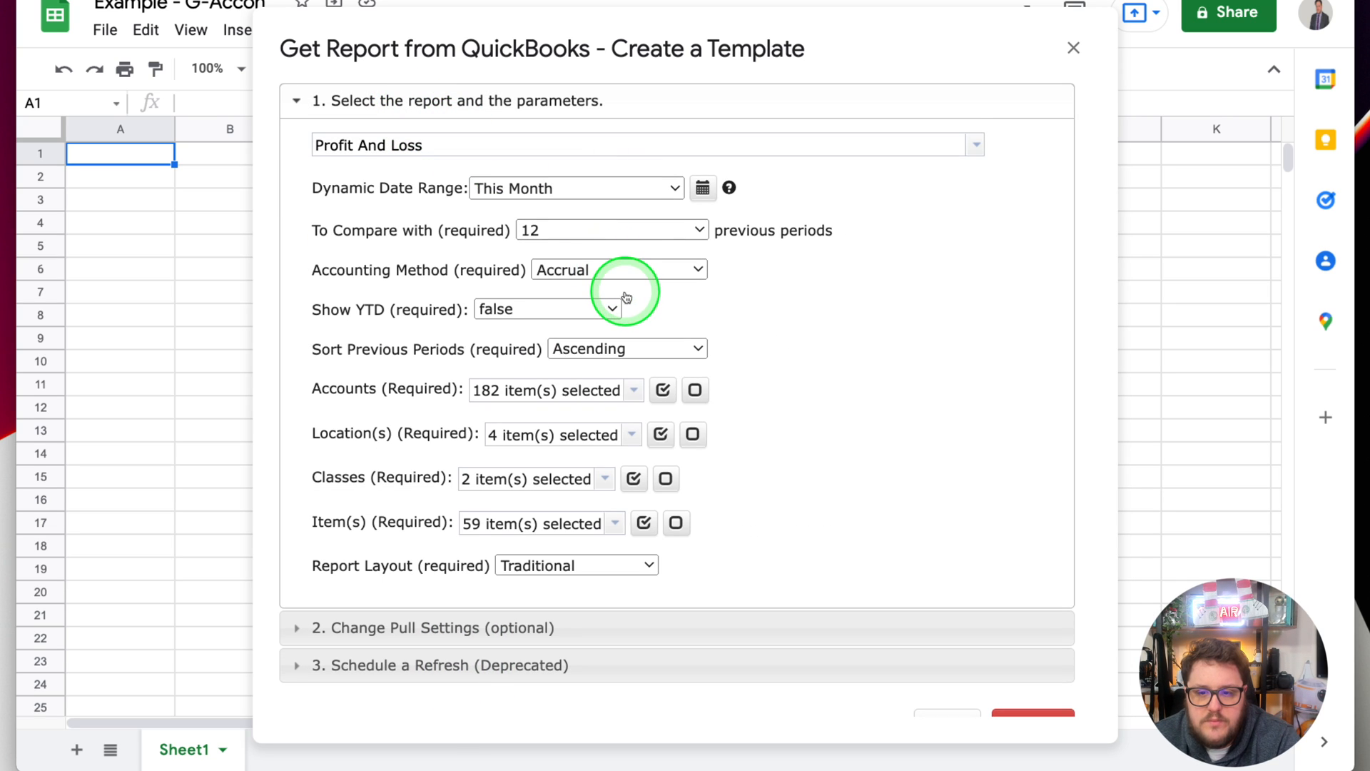
Set the report's dynamic date range to Last Month
click(571, 190)
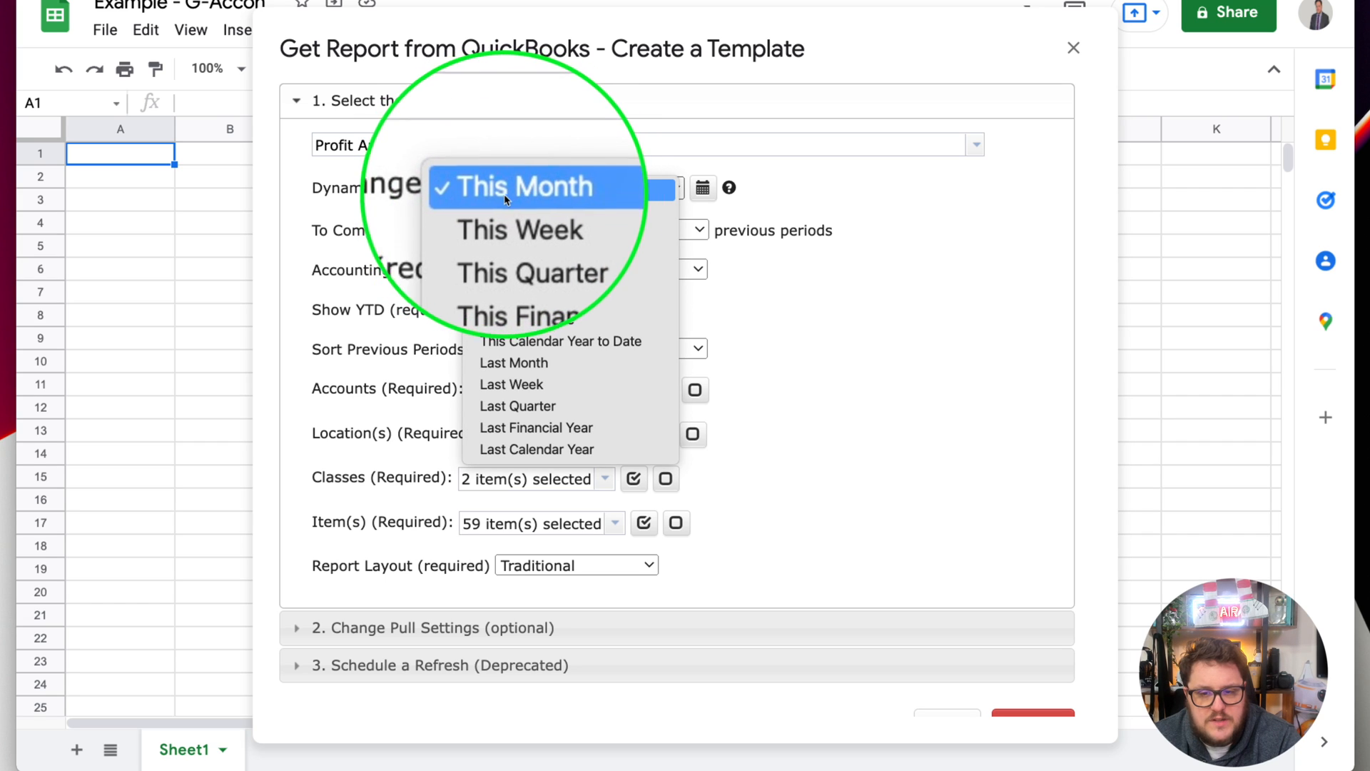
click(783, 195)
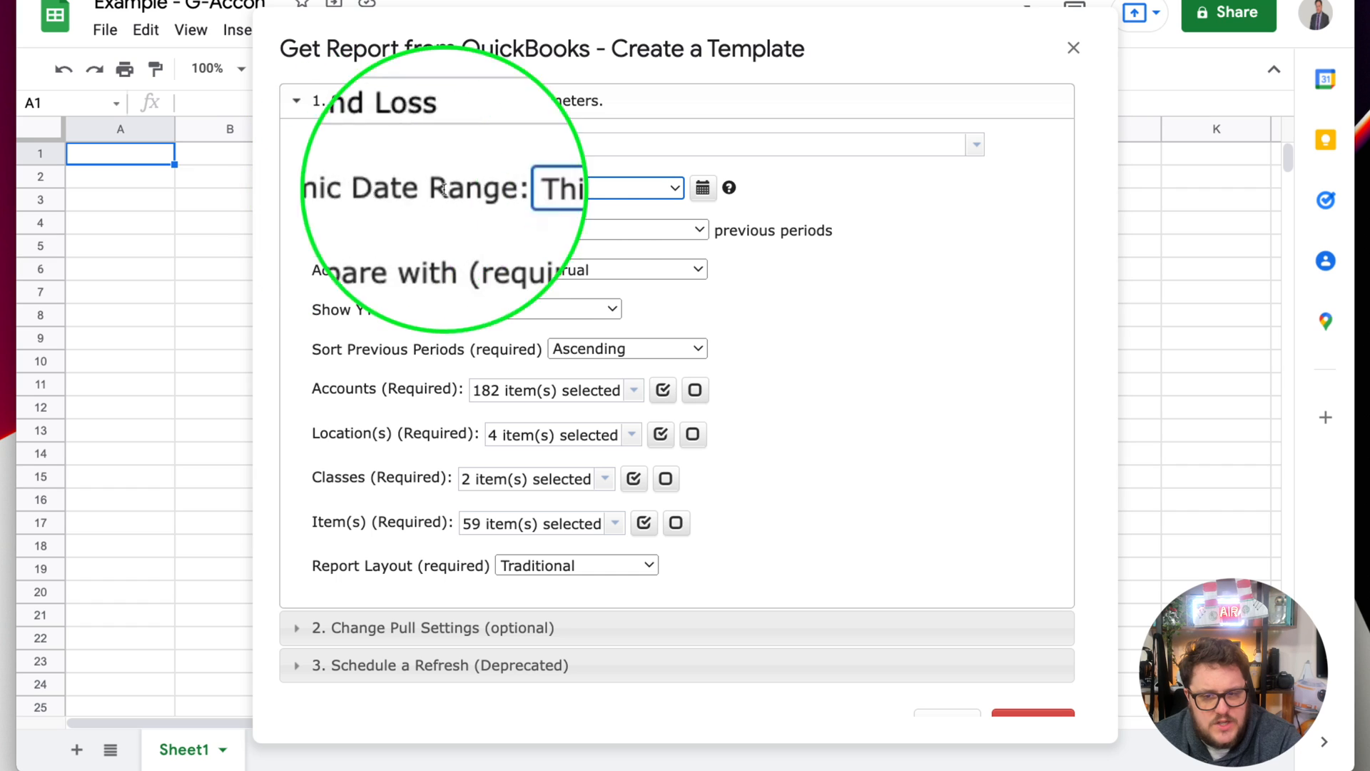
click(526, 187)
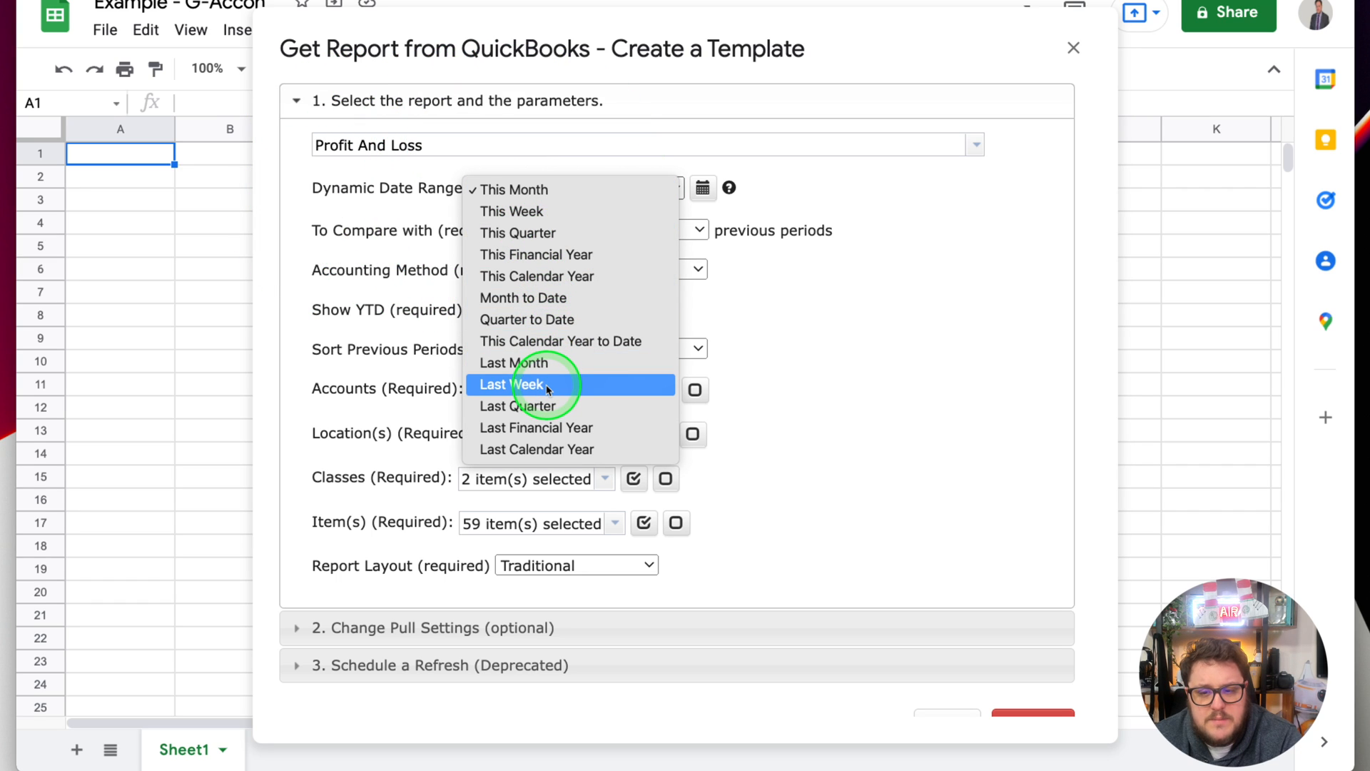
click(531, 187)
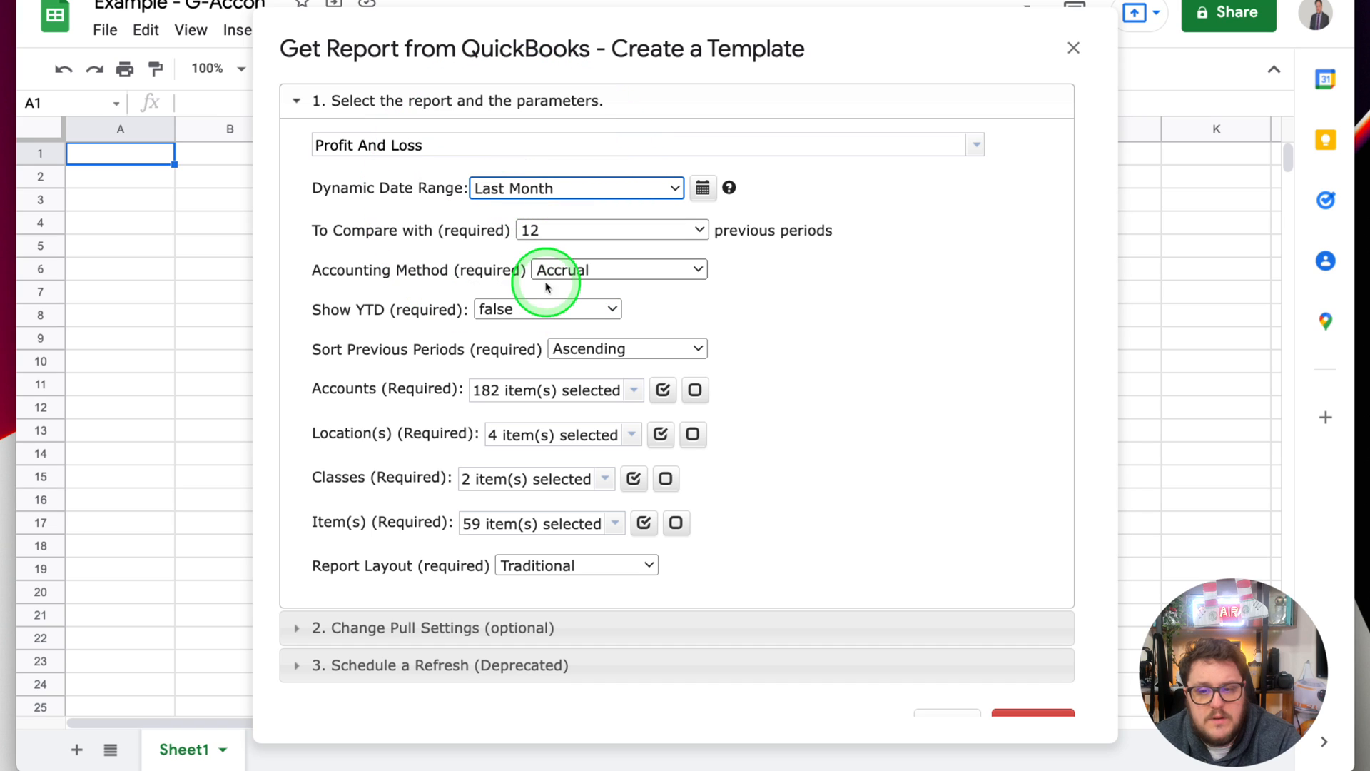
Set the template's refresh frequency to Weekly and execute the template to pull the Profit And Loss report
scroll(664, 392, down, 1)
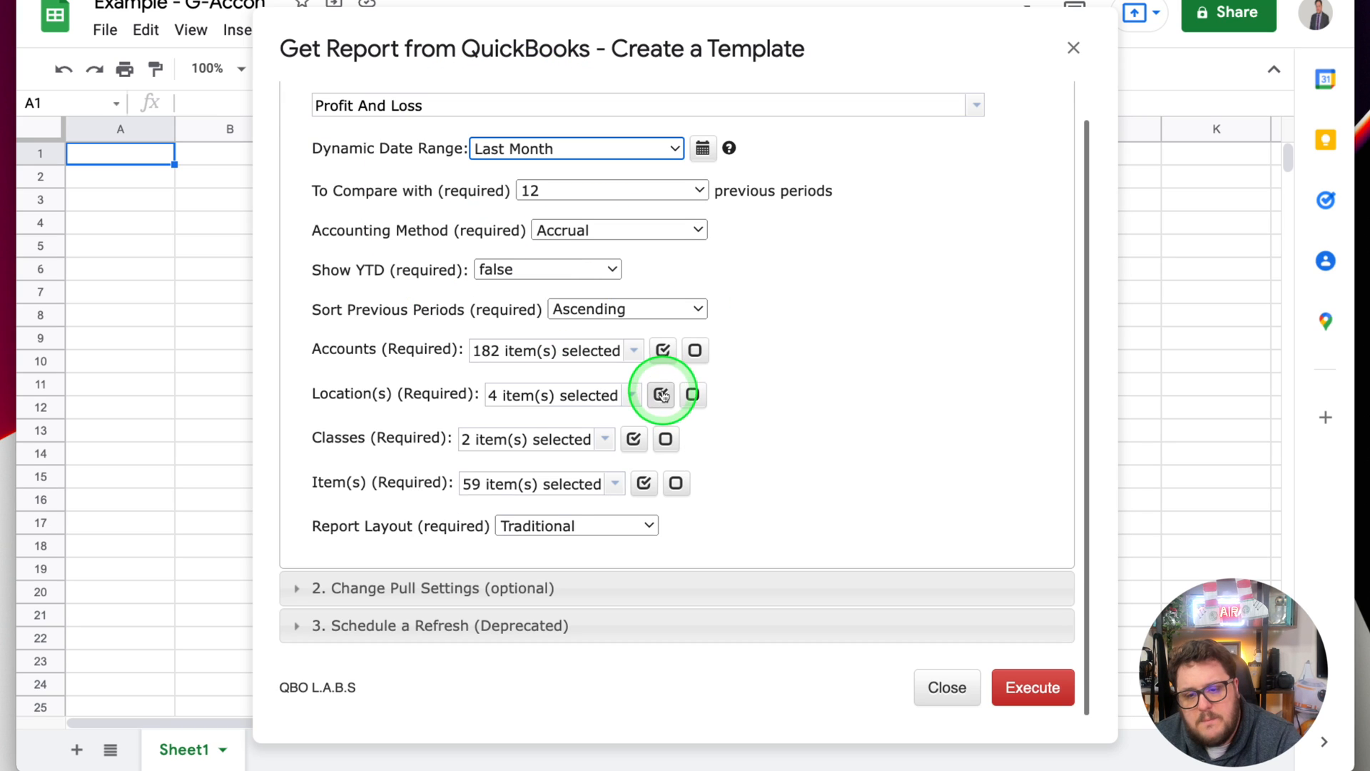
click(420, 632)
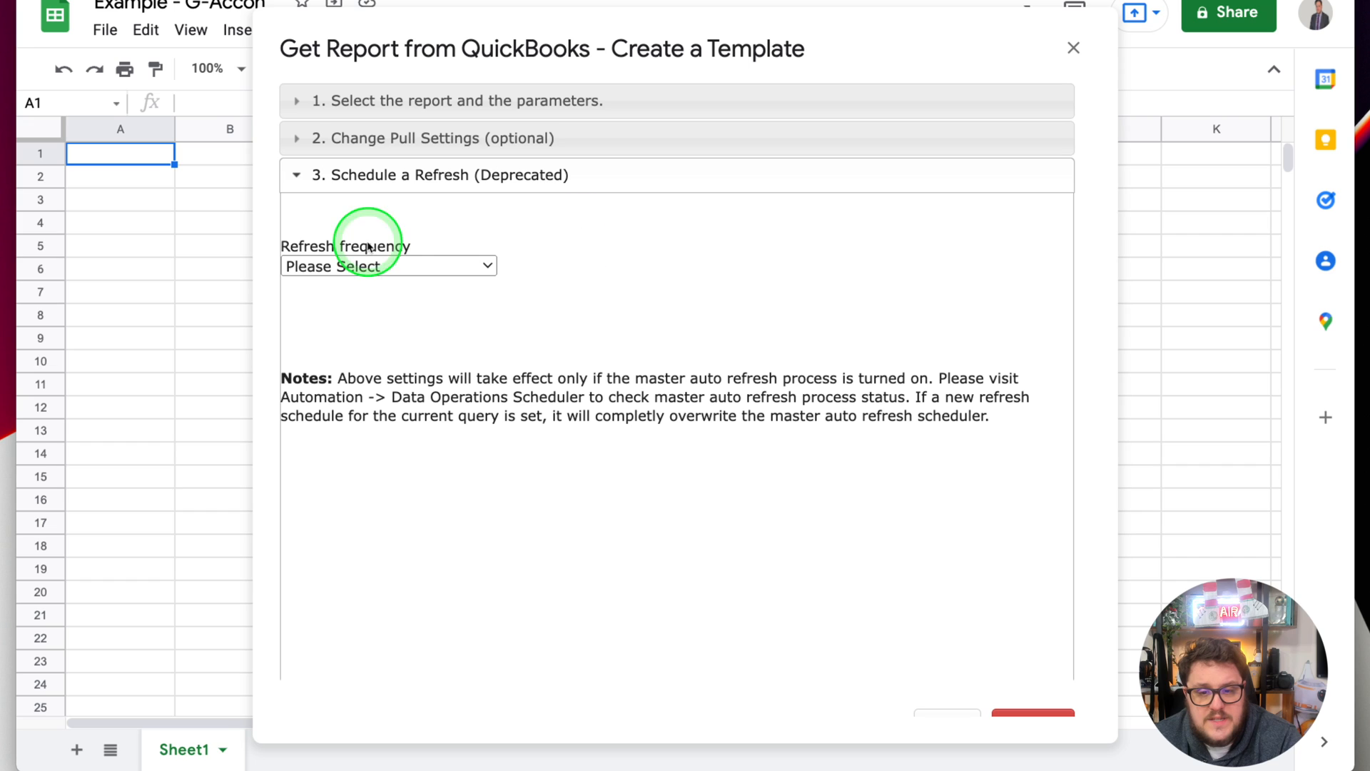
click(456, 268)
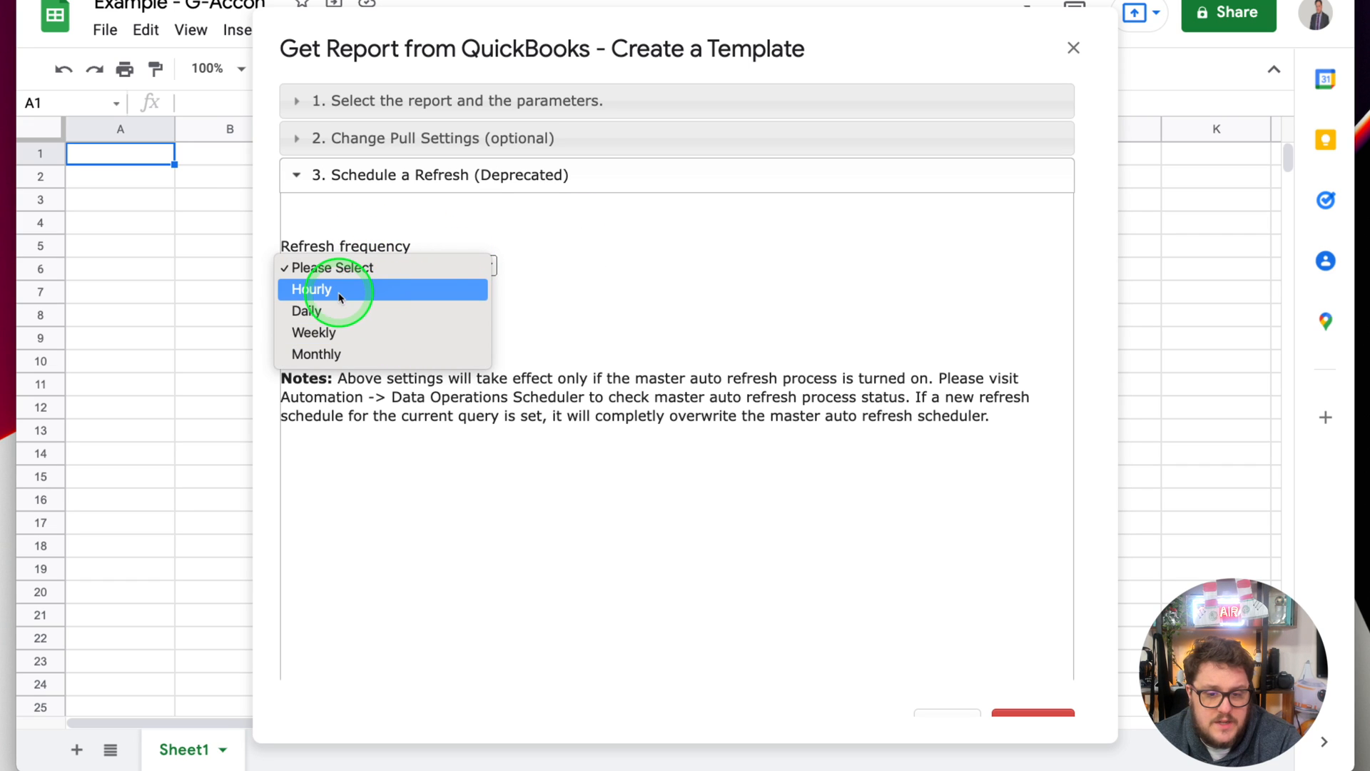
click(312, 332)
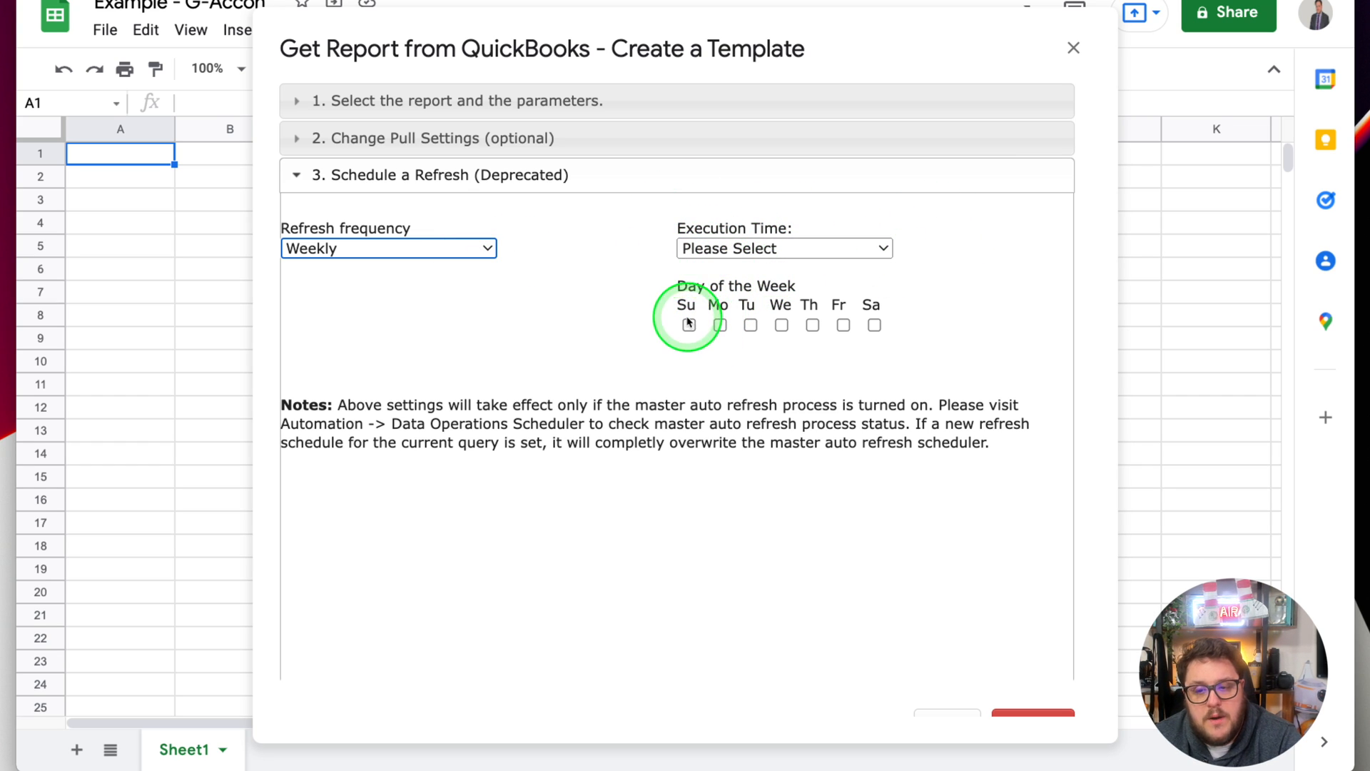
click(731, 249)
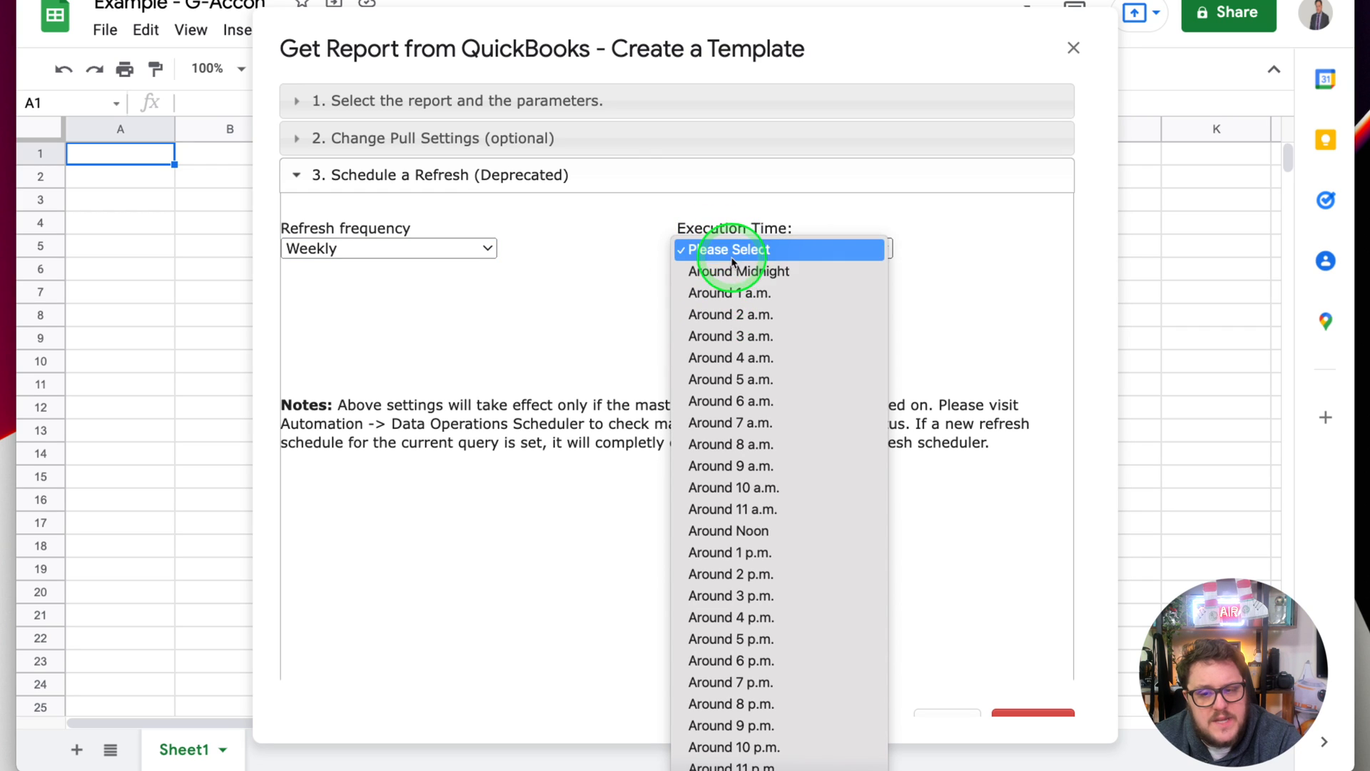
click(608, 278)
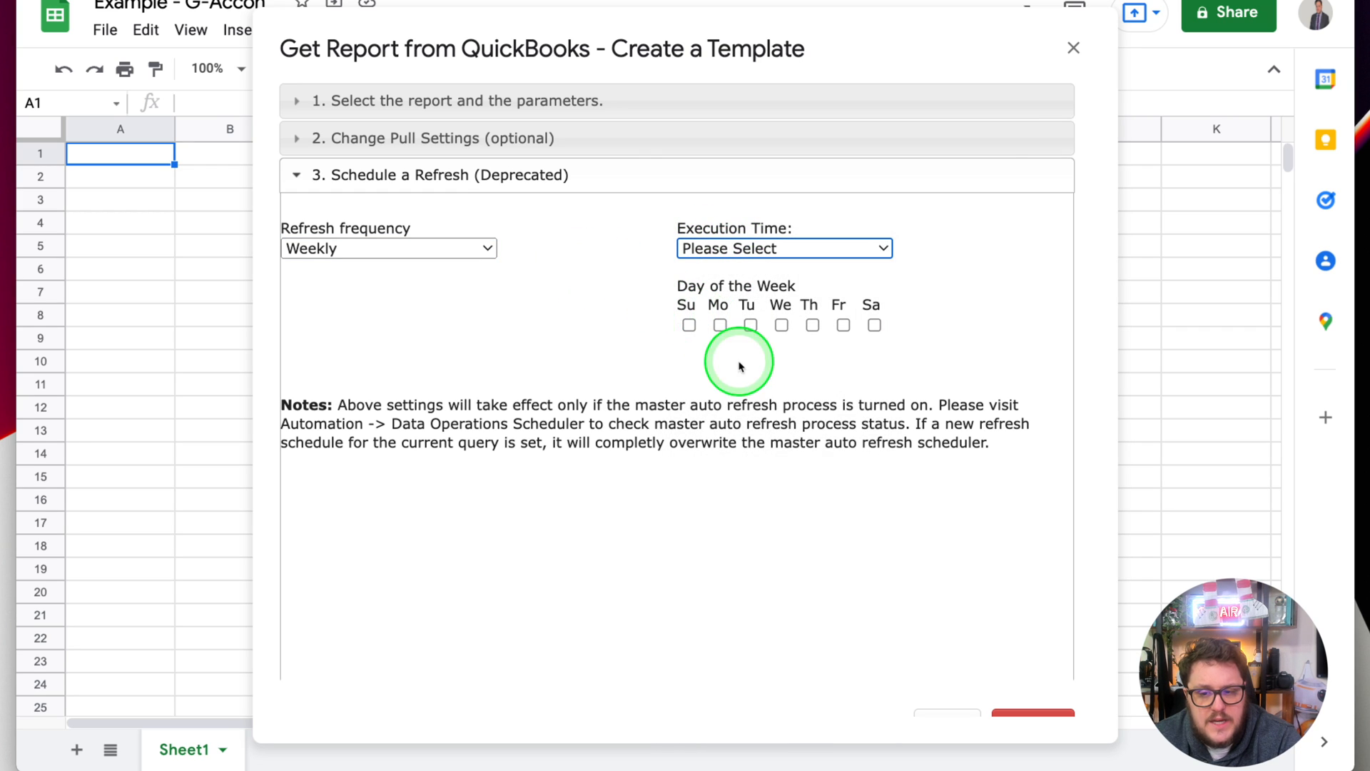
scroll(1036, 438, down, 1)
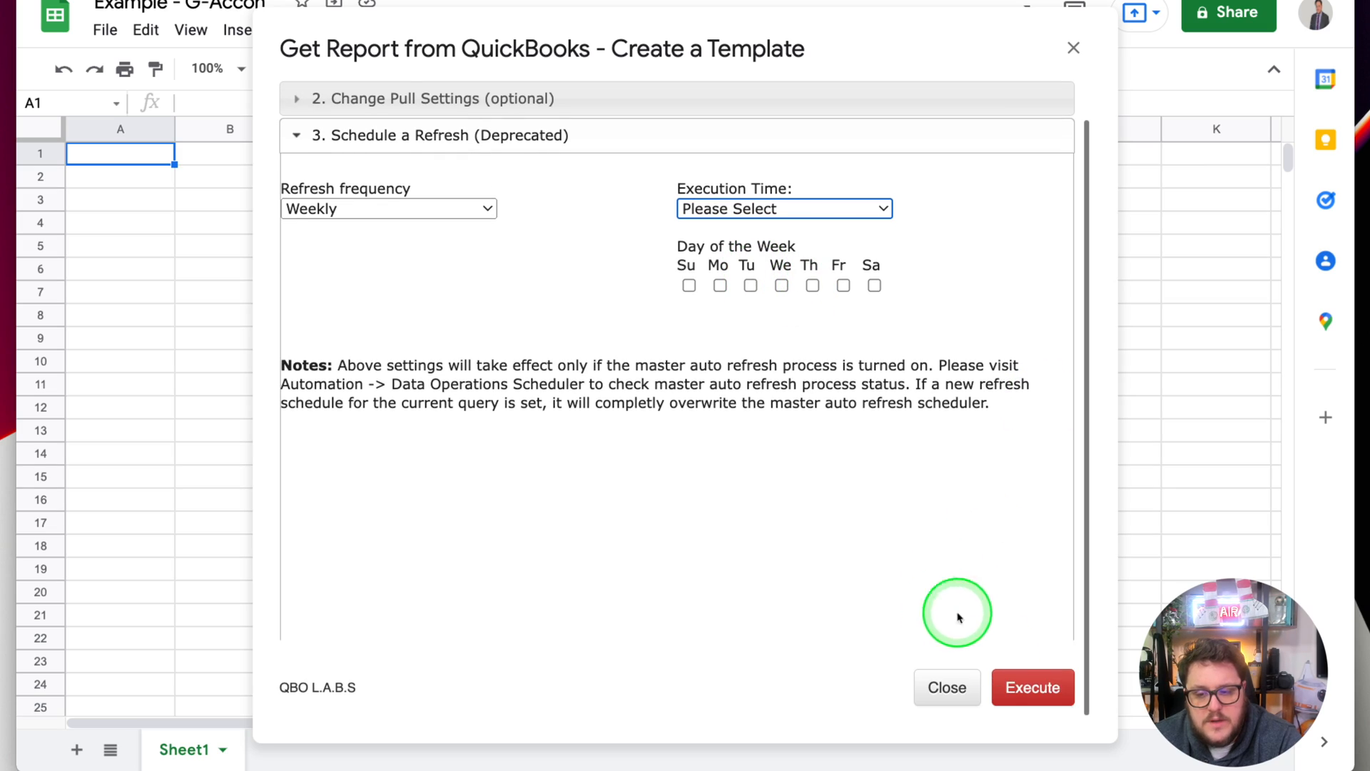
click(1024, 689)
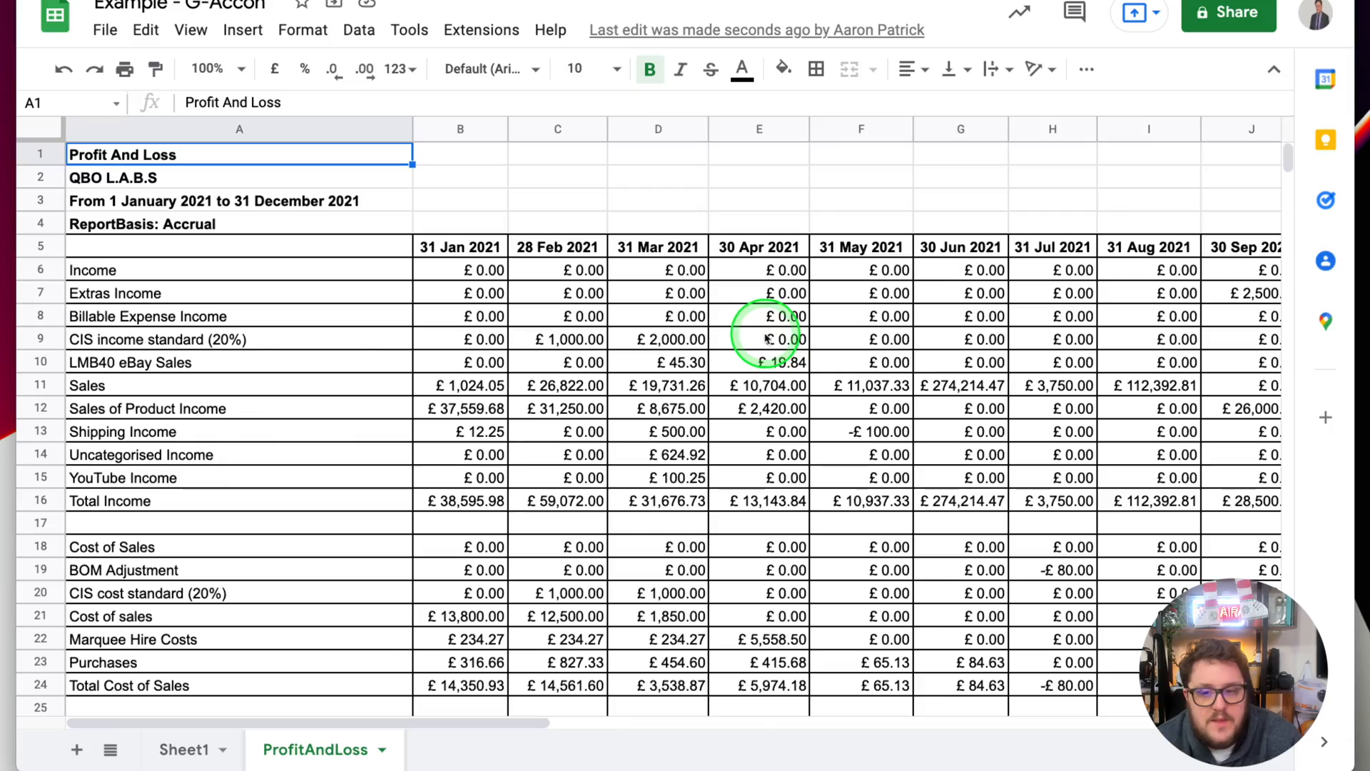
Examine the monthly columns of the pulled Profit And Loss report, from the first month to the last and down to the final row
scroll(780, 306, right, 10)
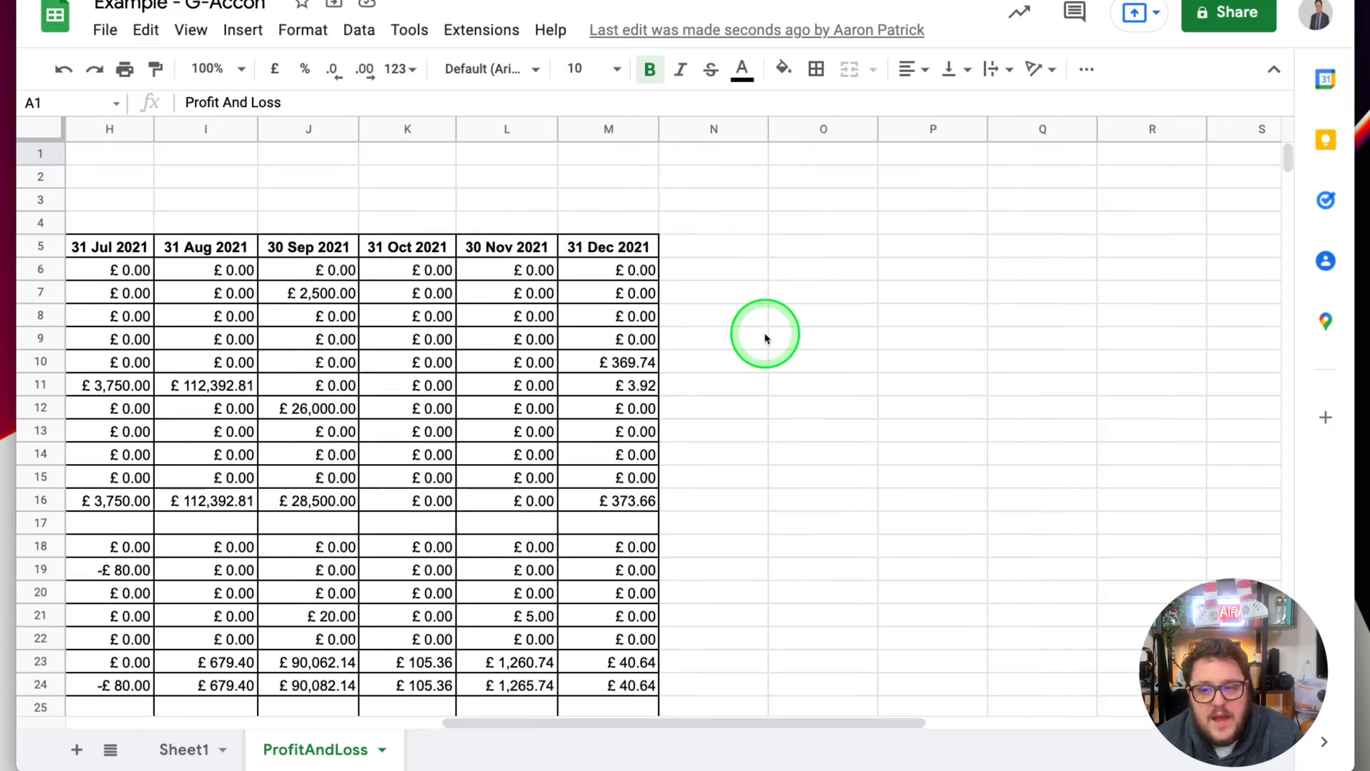
scroll(764, 330, left, 10)
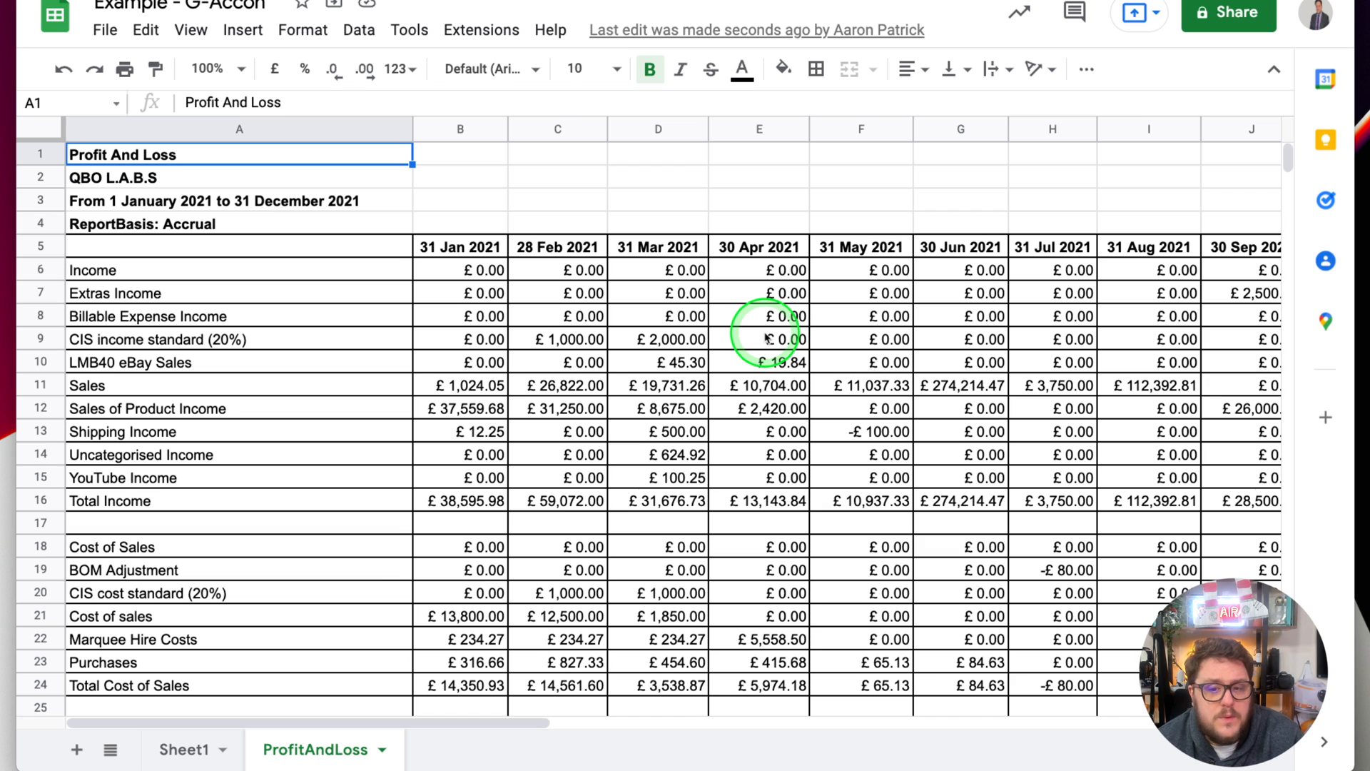
scroll(766, 337, right, 5)
scroll(765, 337, down, 15)
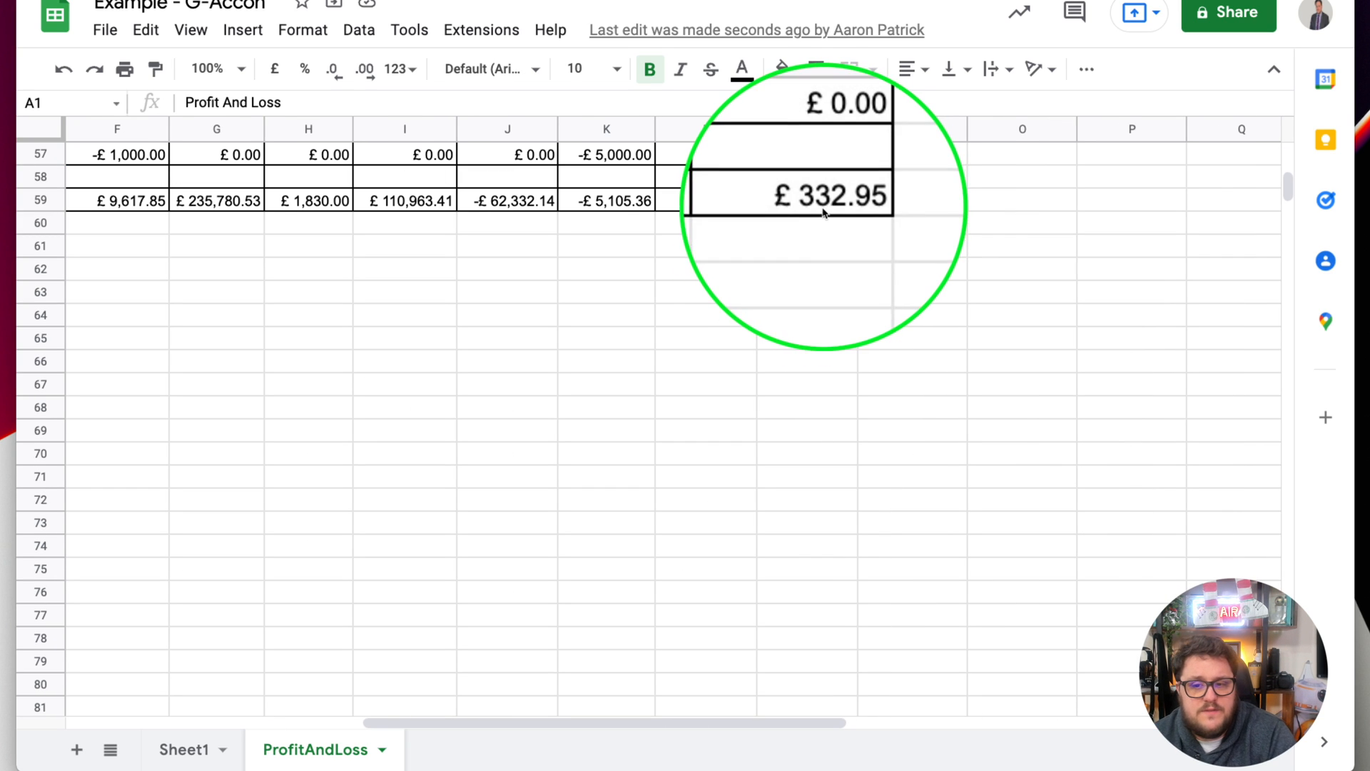
scroll(824, 225, up, 15)
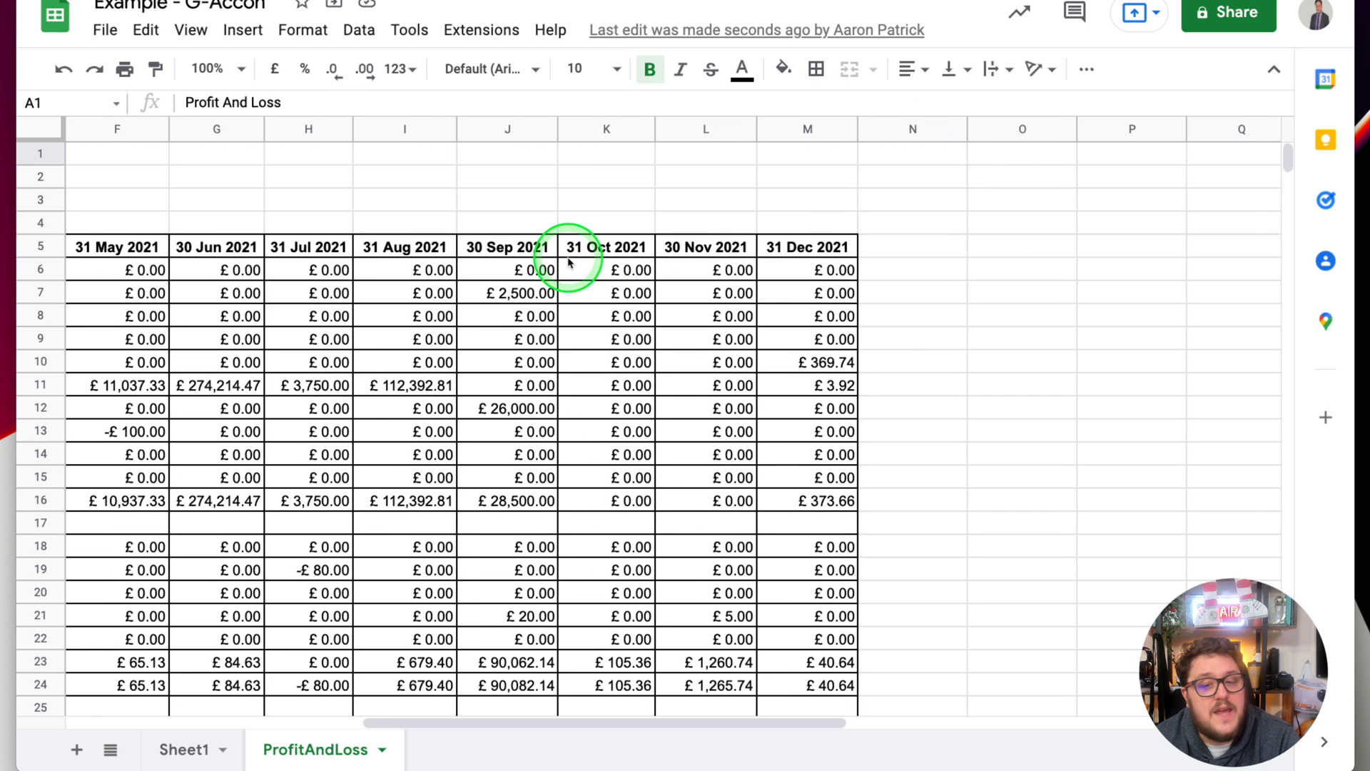
scroll(571, 267, left, 5)
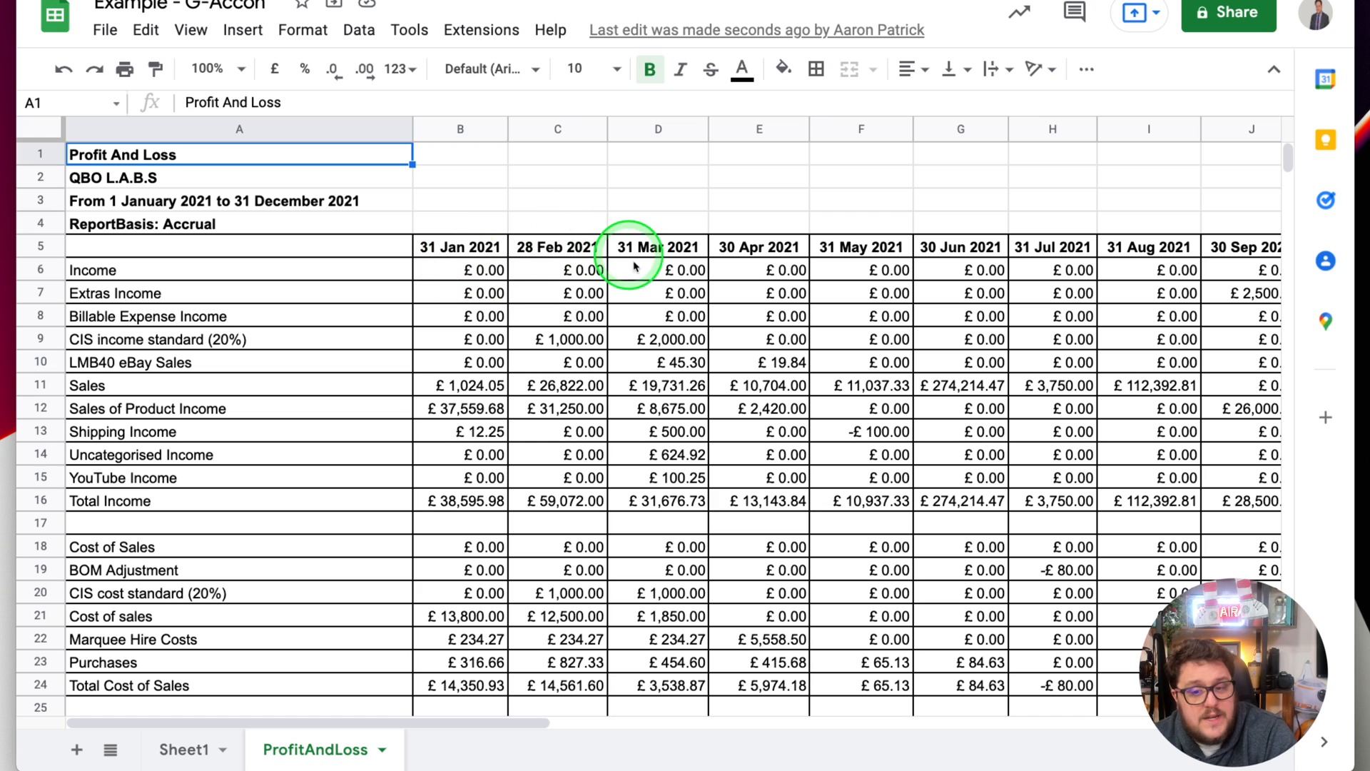
scroll(813, 289, right, 10)
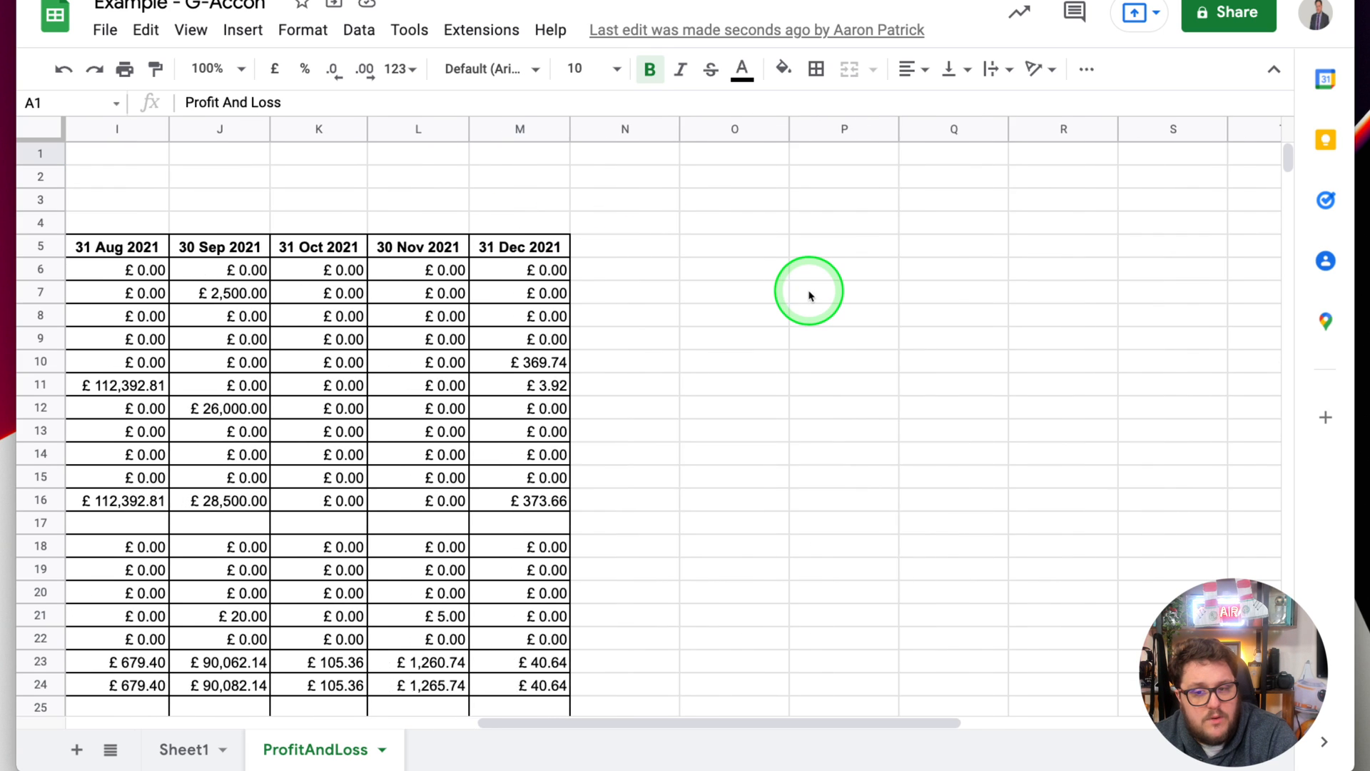
click(640, 251)
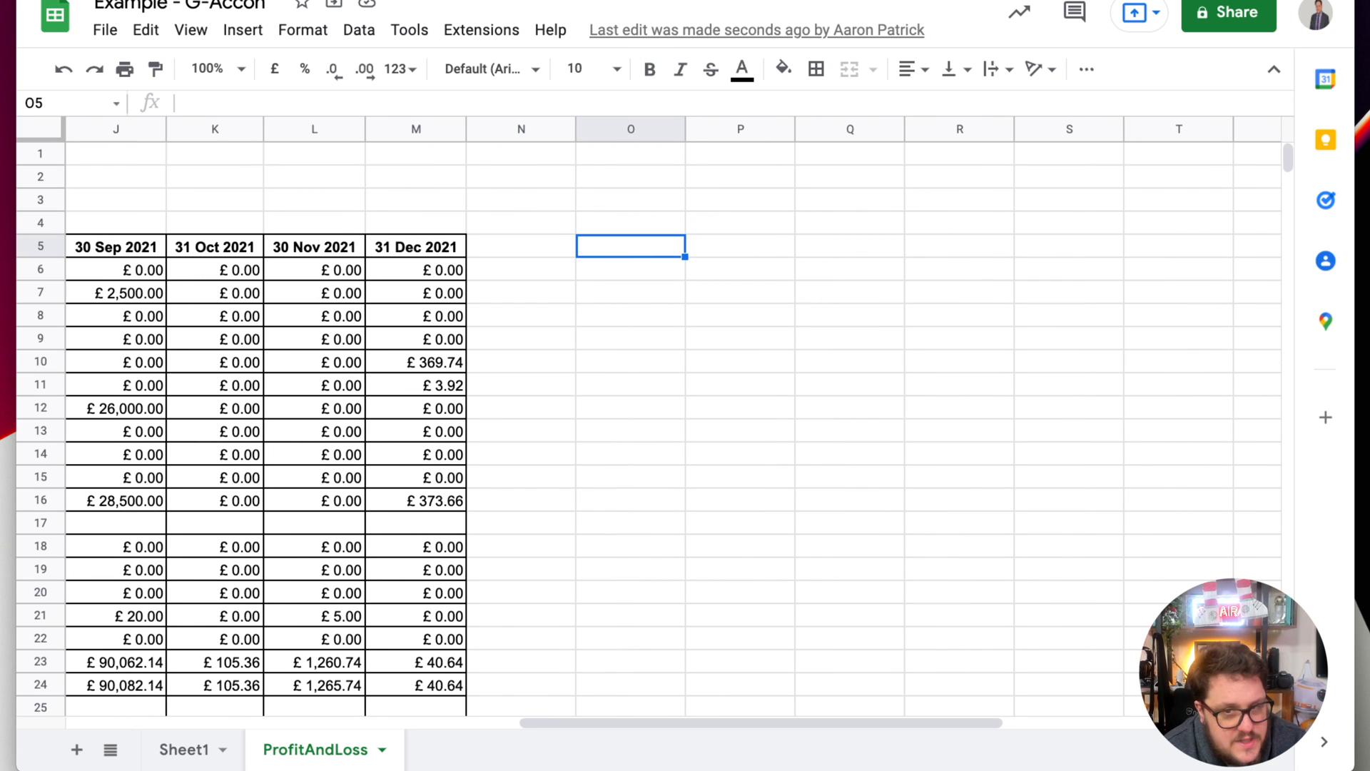
Enter the formula =M6 in cell O6 beside the report to reference the December figure of the first row
click(630, 269)
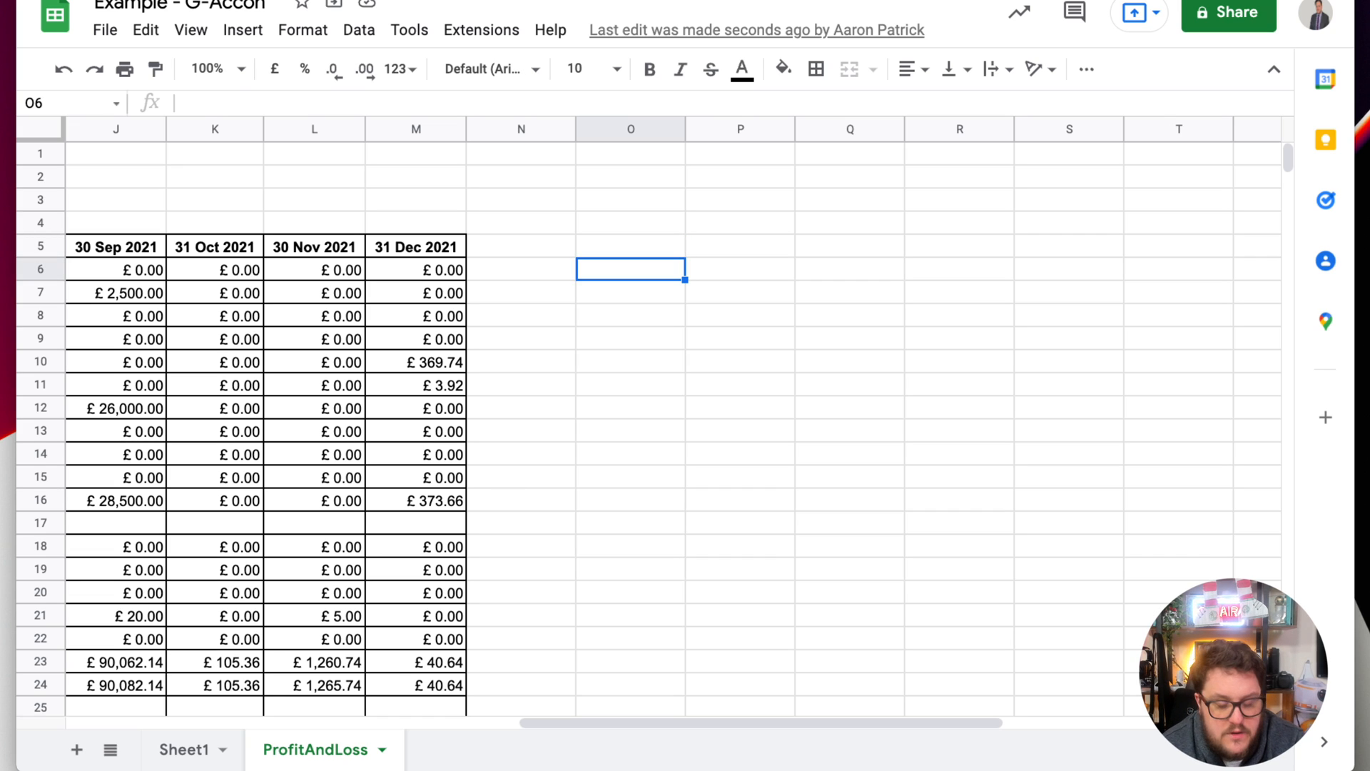
text(=M6)
key(Return)
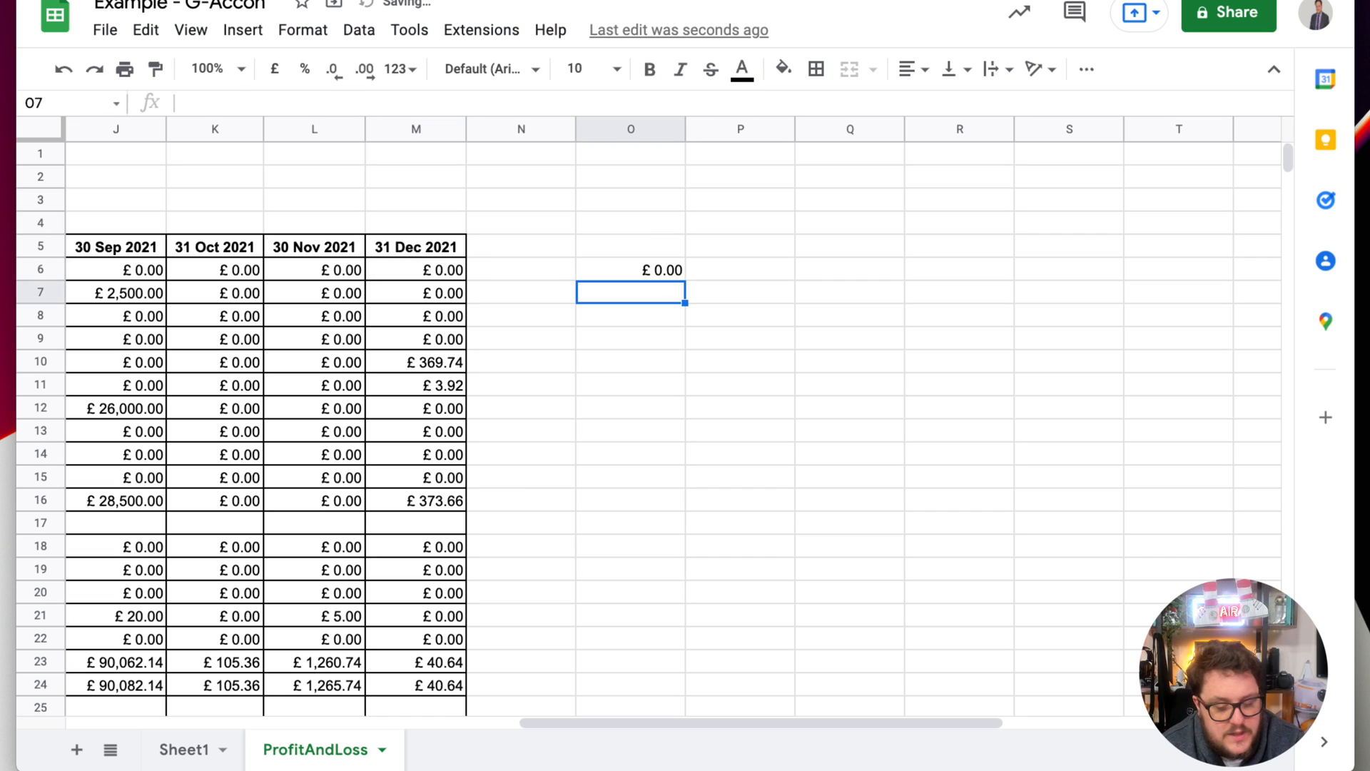
text(=vl)
key(BackSpace)
key(BackSpace)
key(BackSpace)
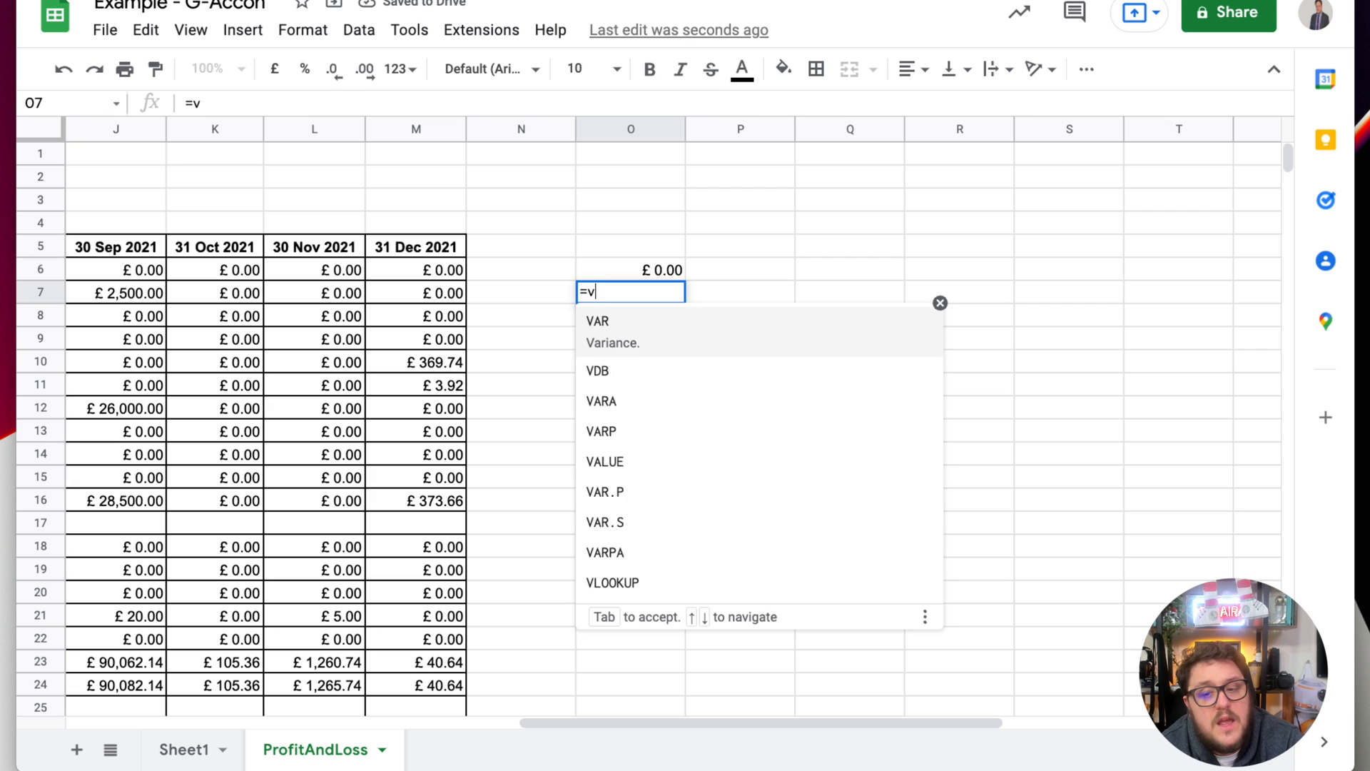
text(=h)
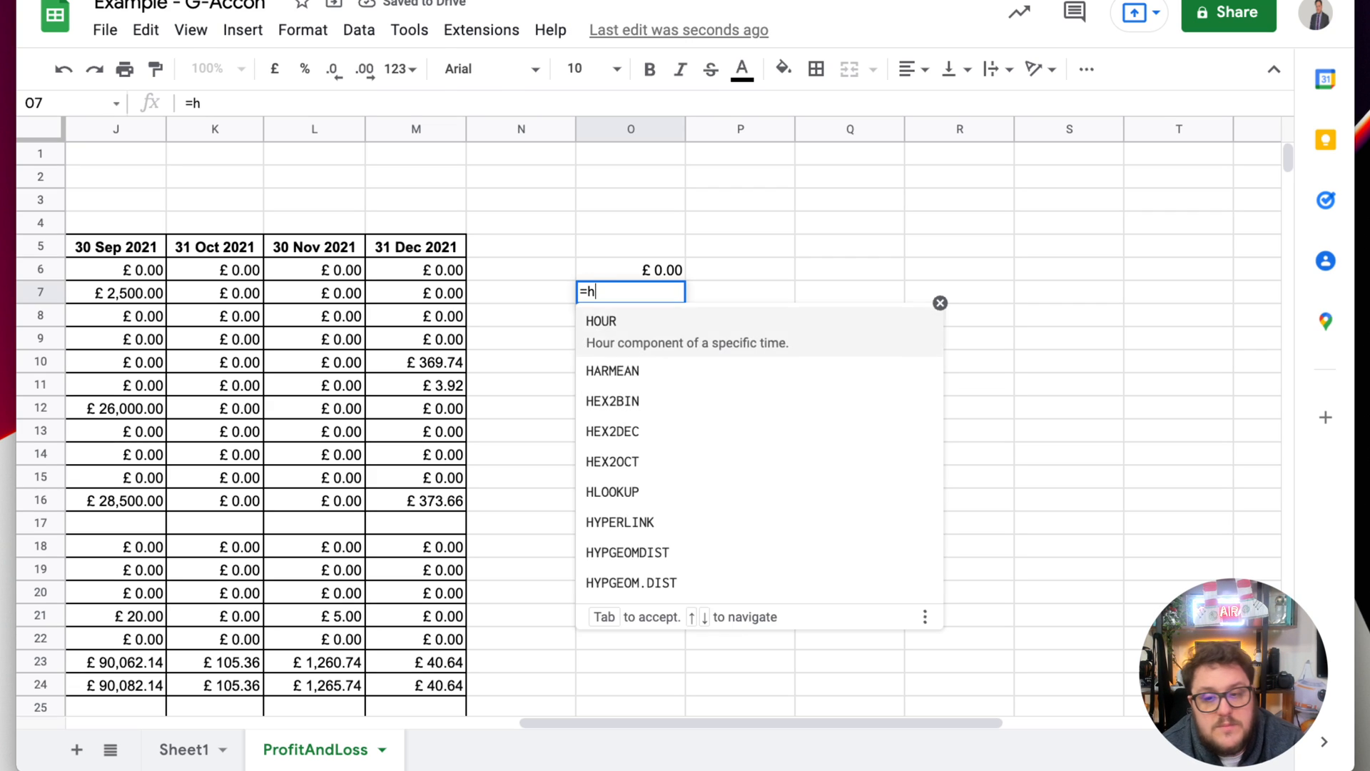
key(BackSpace)
key(BackSpace)
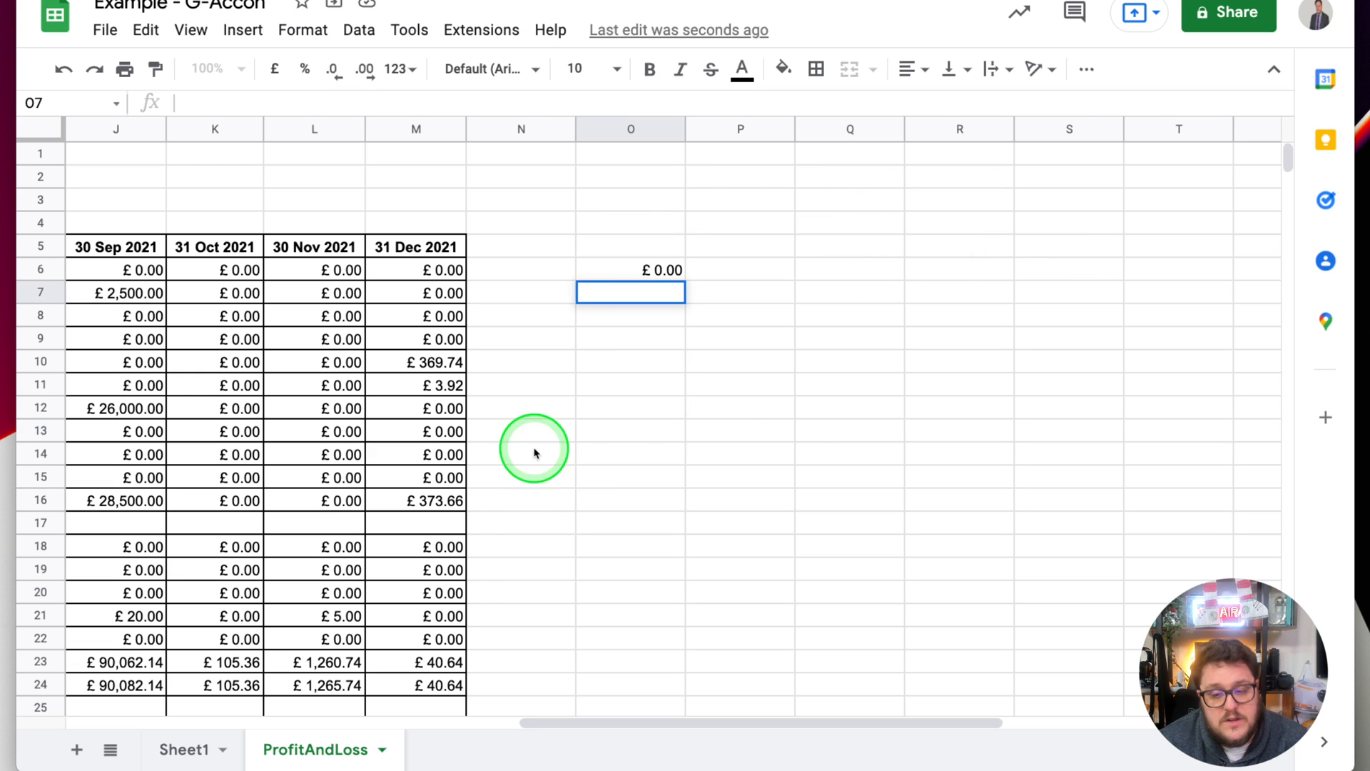
Look over the report's account names and monthly columns again, ending at its heading in cell A1
scroll(737, 401, left, 10)
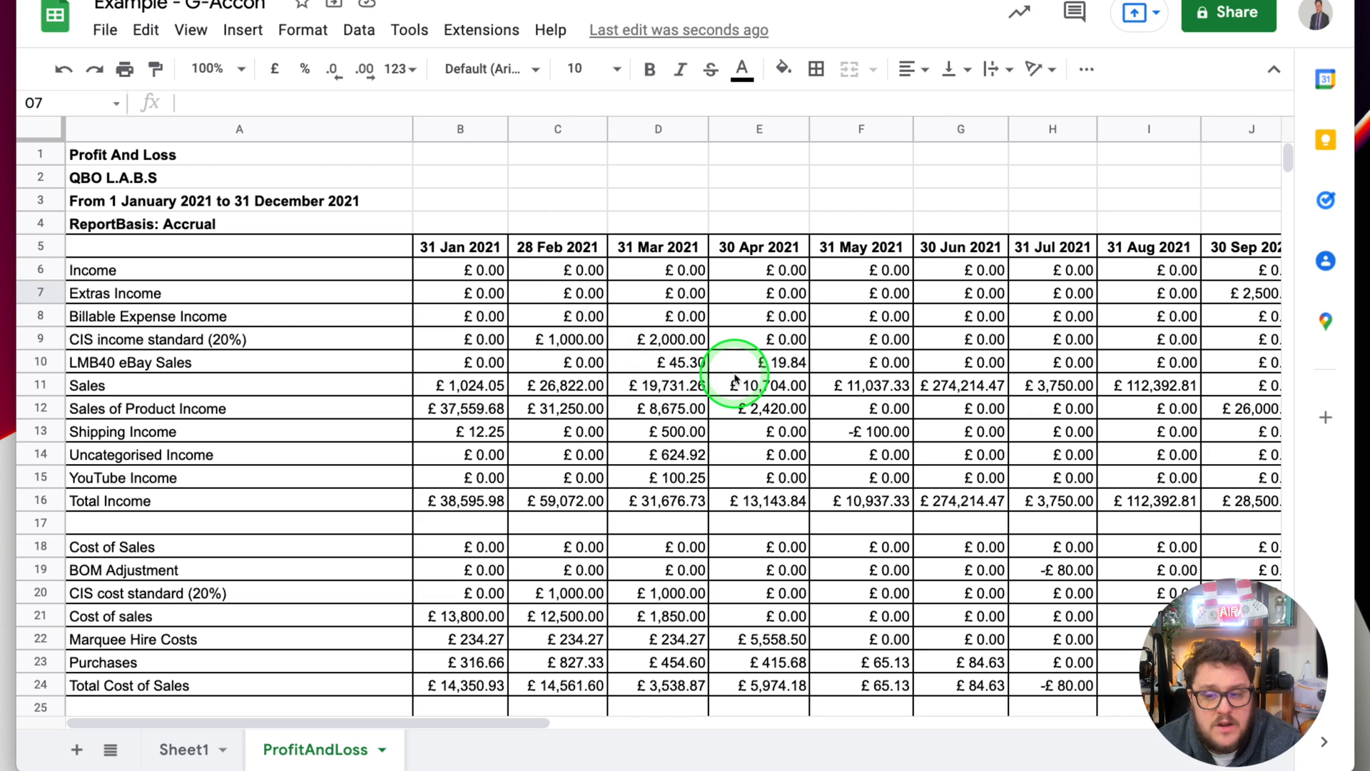
scroll(734, 378, right, 5)
scroll(729, 380, left, 5)
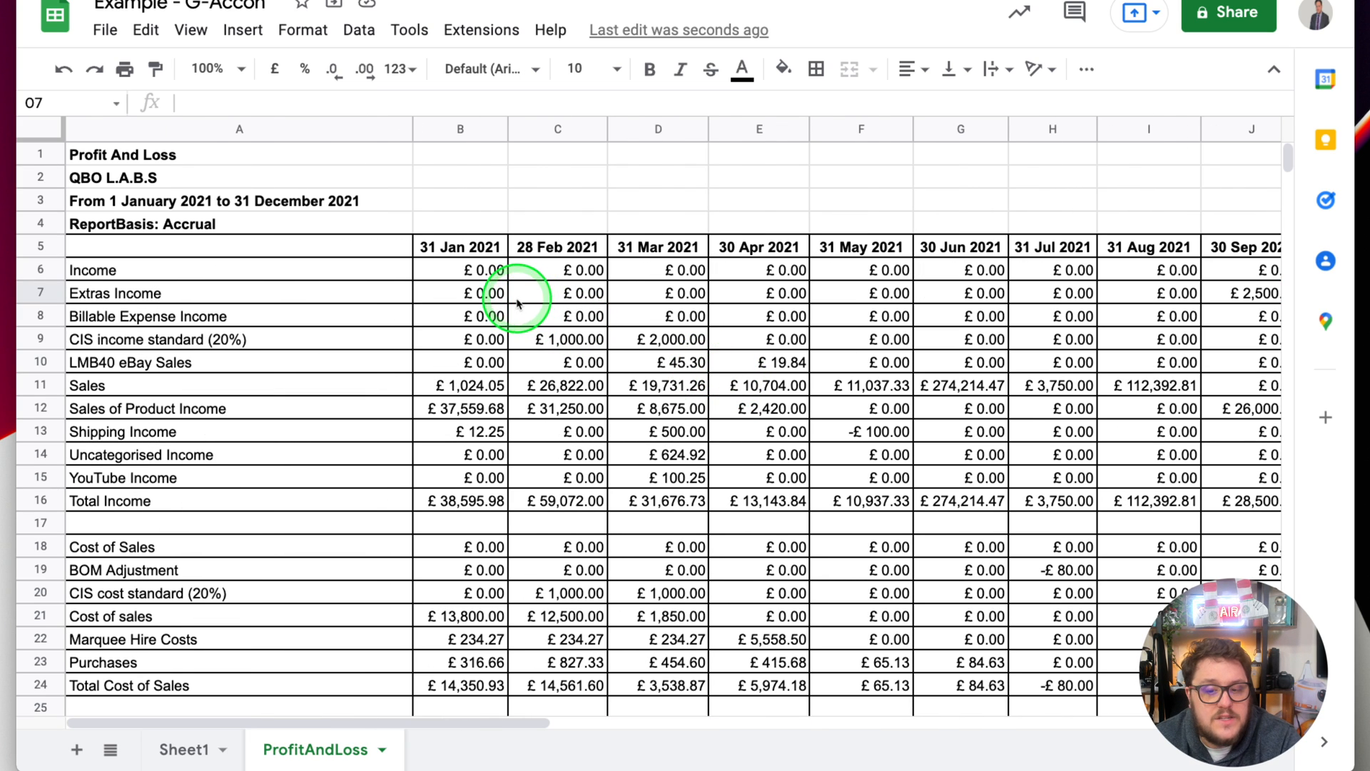
click(451, 289)
click(358, 30)
mouse_move(280, 45)
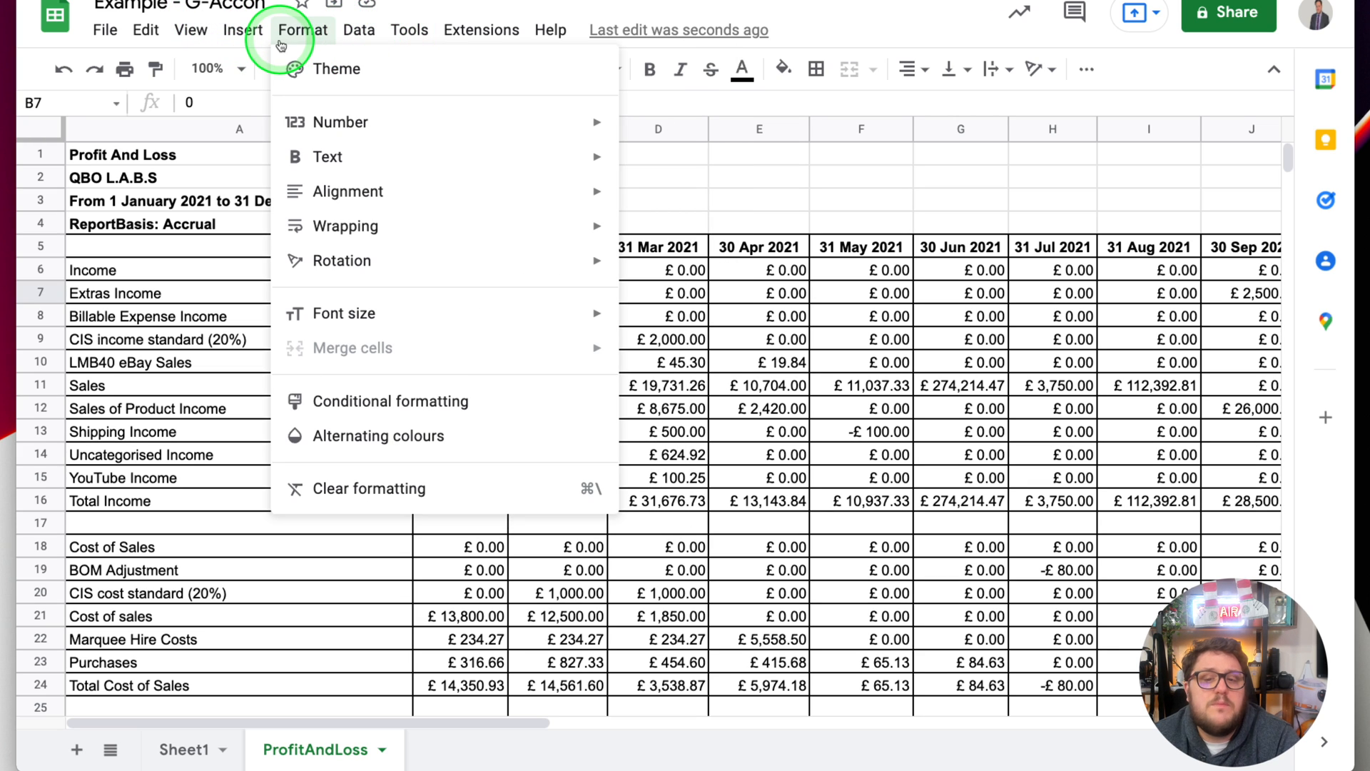
click(883, 414)
scroll(856, 428, right, 10)
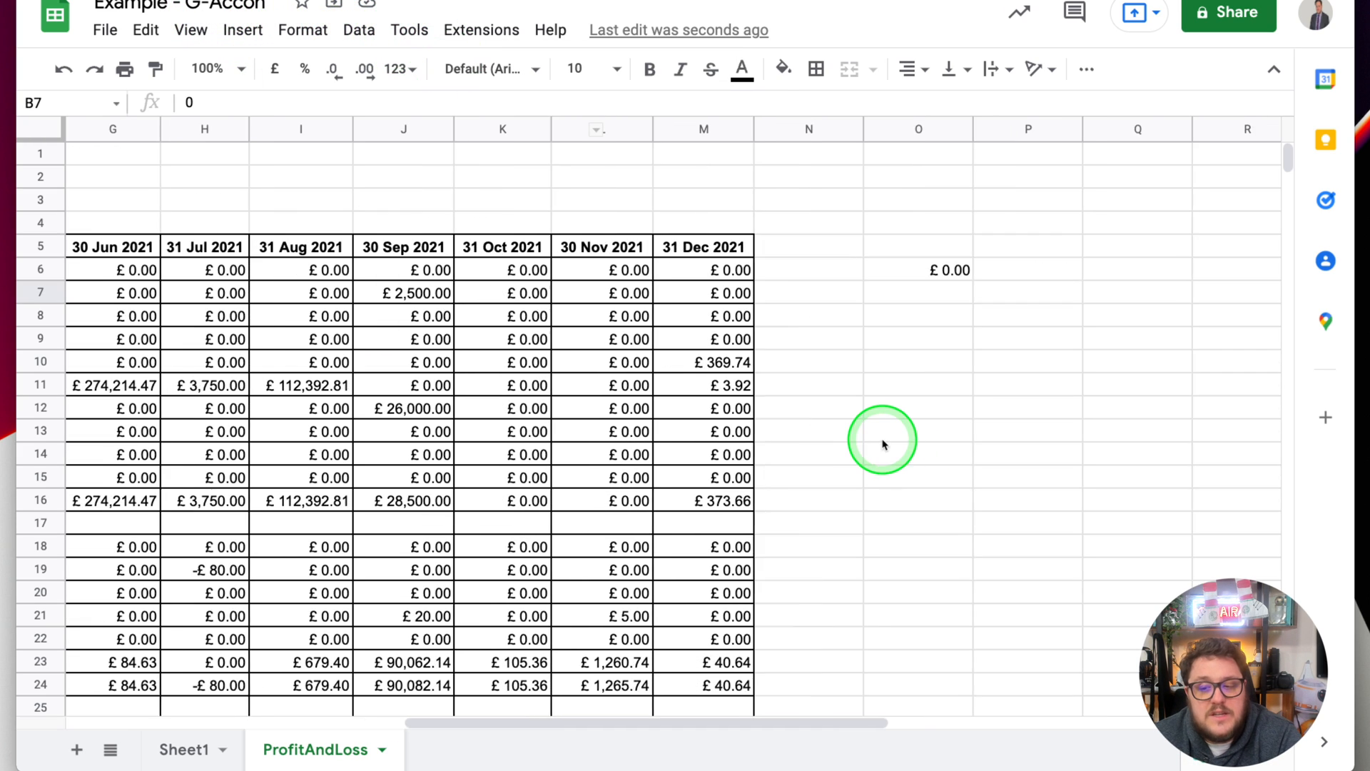
scroll(251, 306, left, 10)
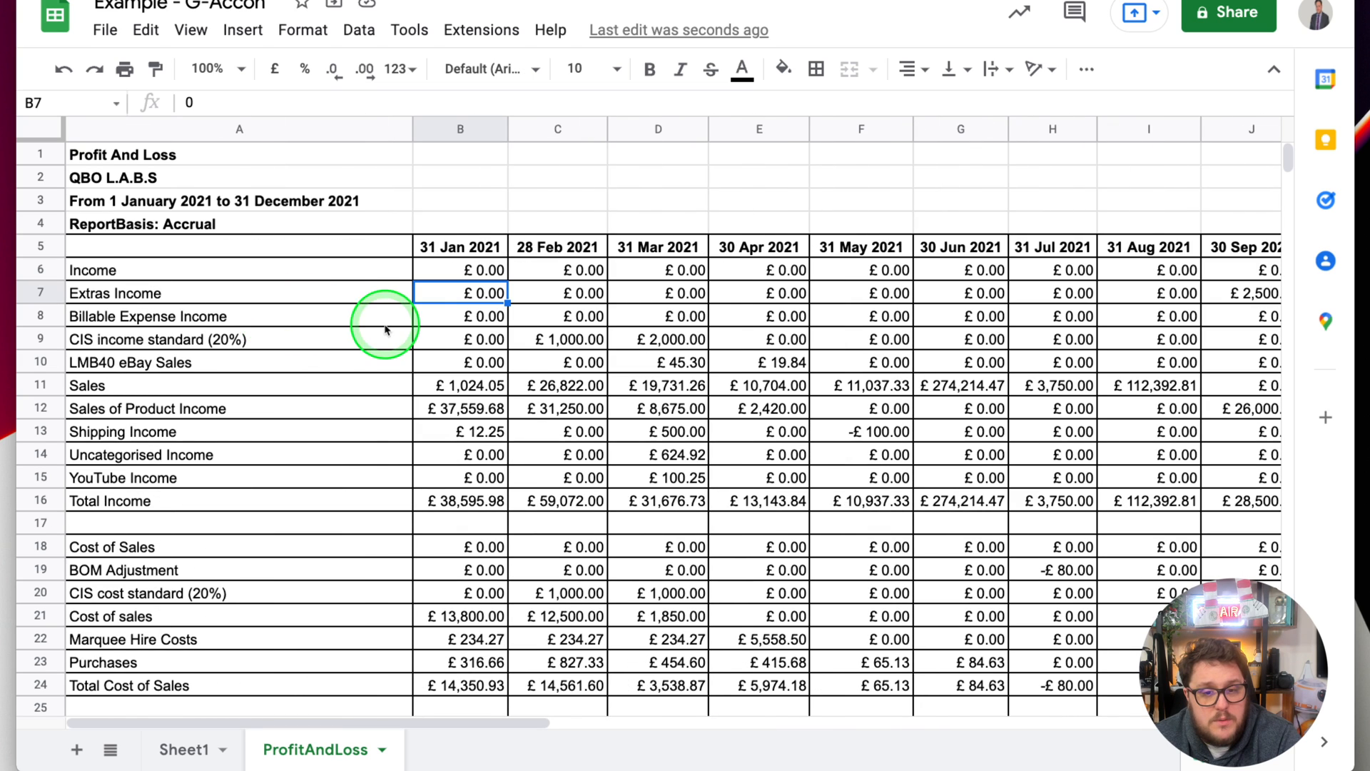
scroll(399, 324, down, 2)
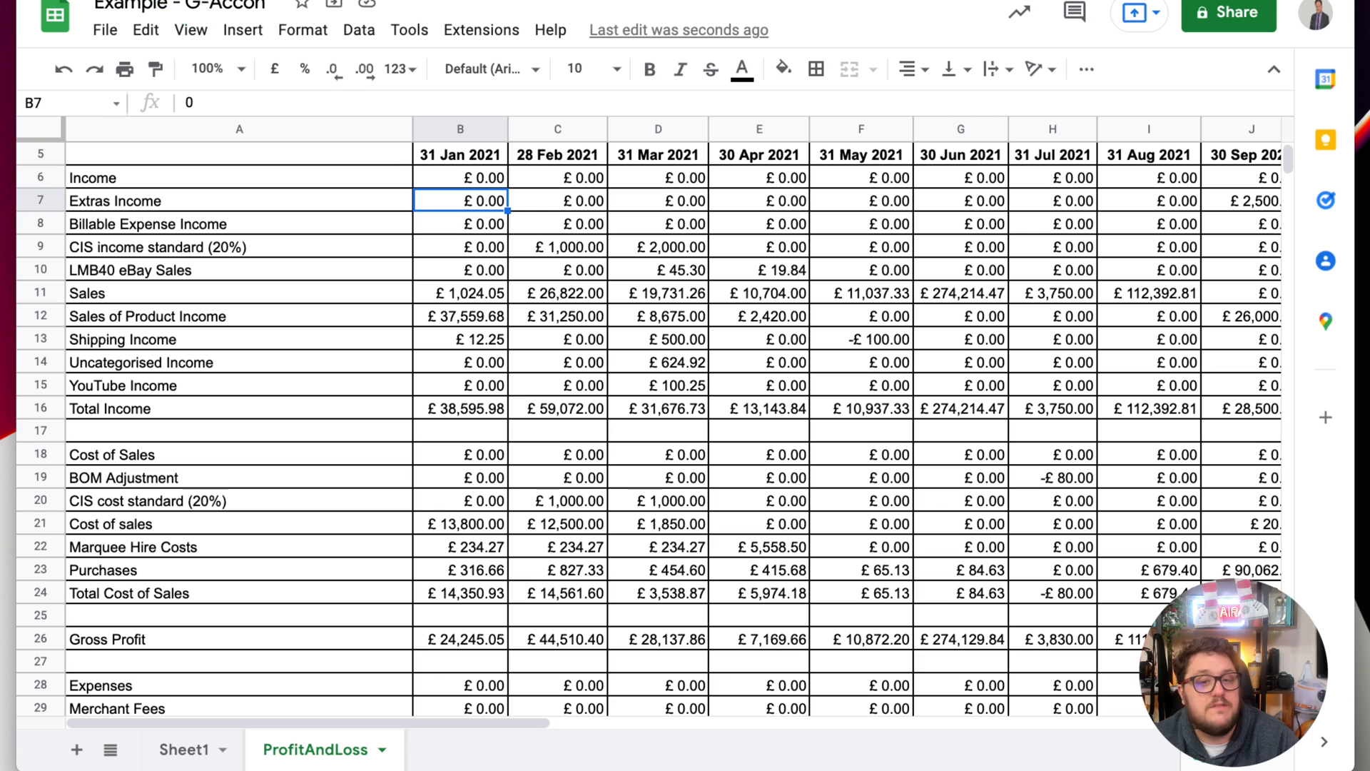
key(ctrl+Home)
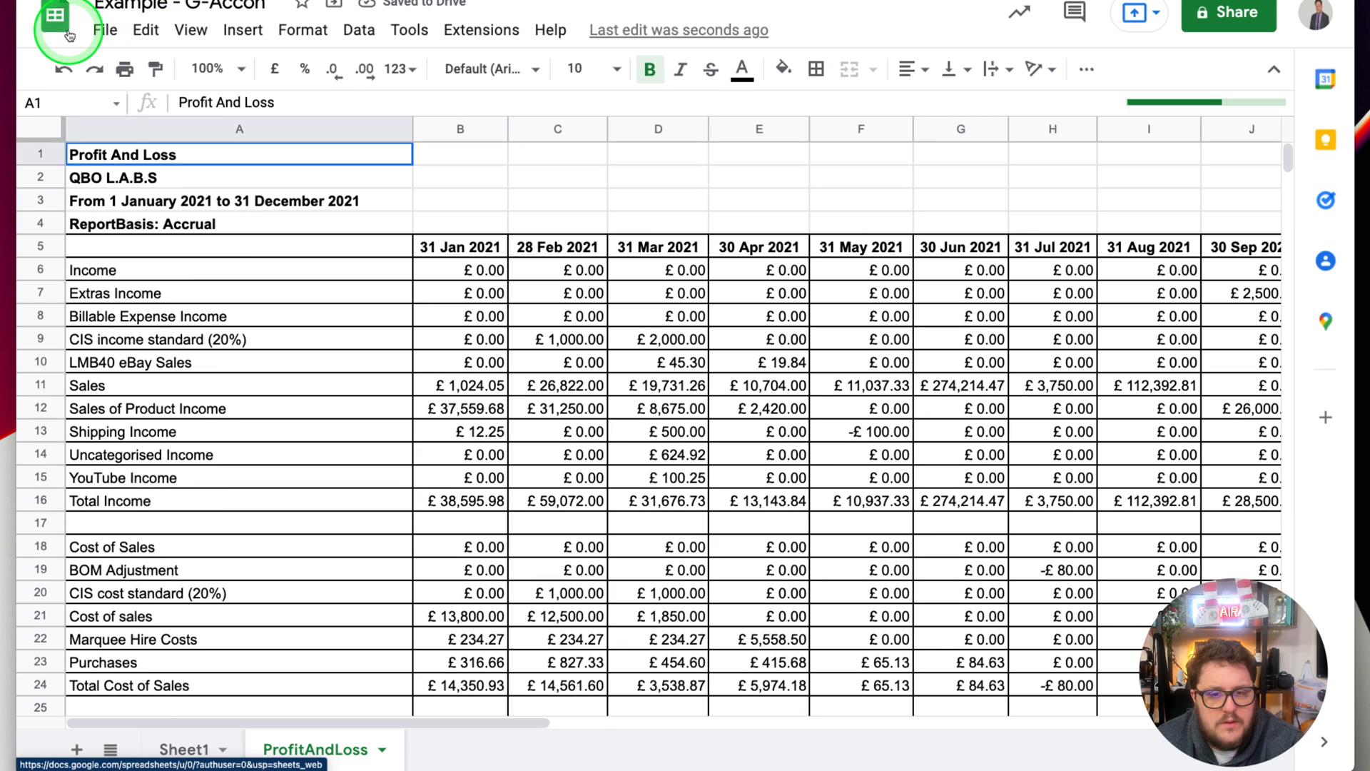
Create a new blank spreadsheet for the LiveFlow example
click(106, 29)
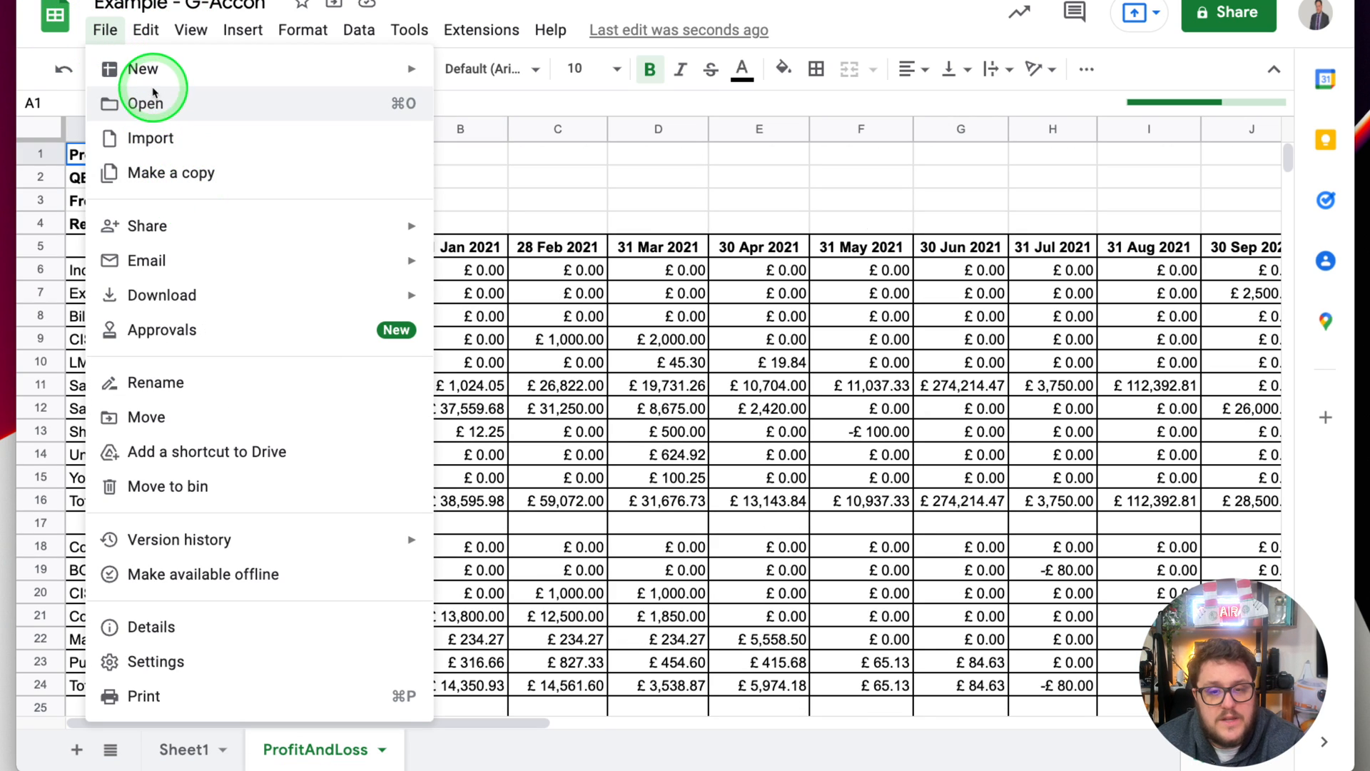
mouse_move(169, 77)
click(542, 76)
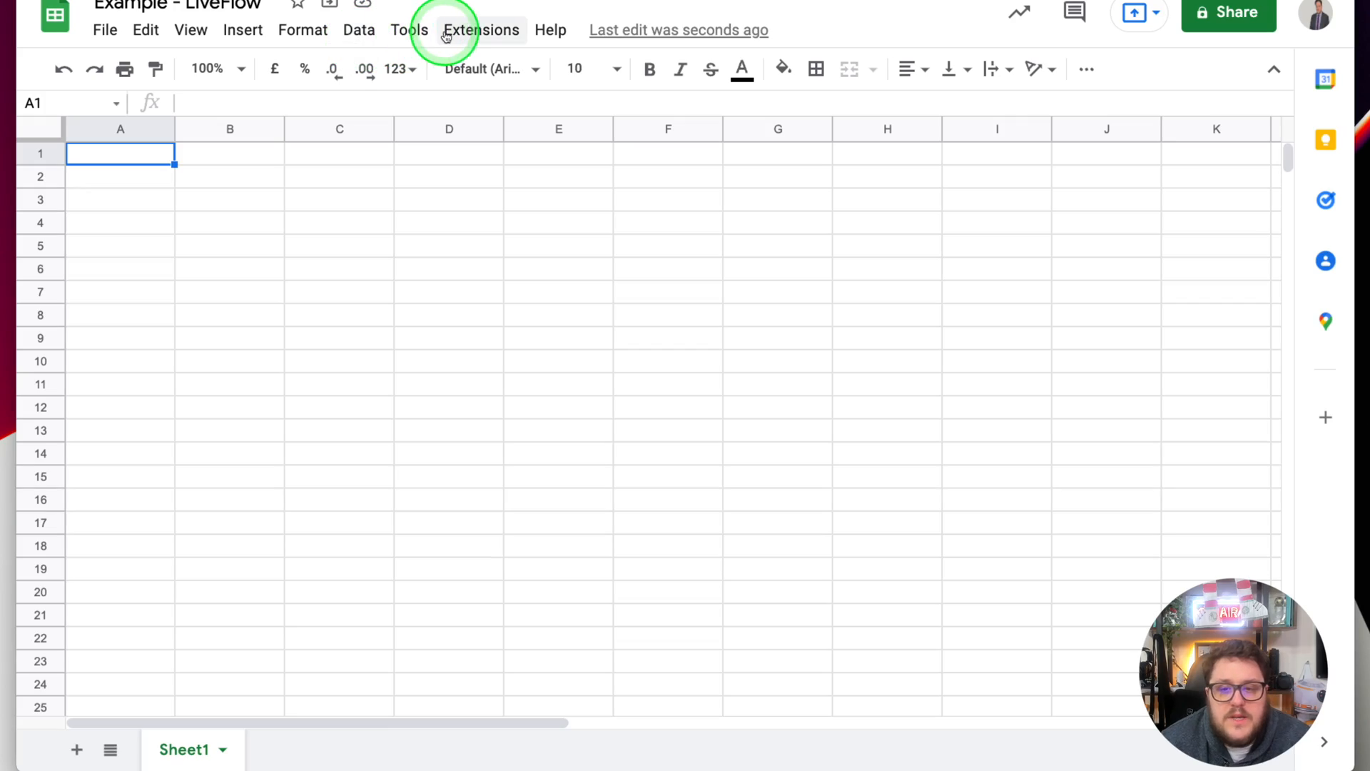
Launch LiveFlow's QuickBooks integration and connect it to the client company QBO L.A.B.S
click(449, 32)
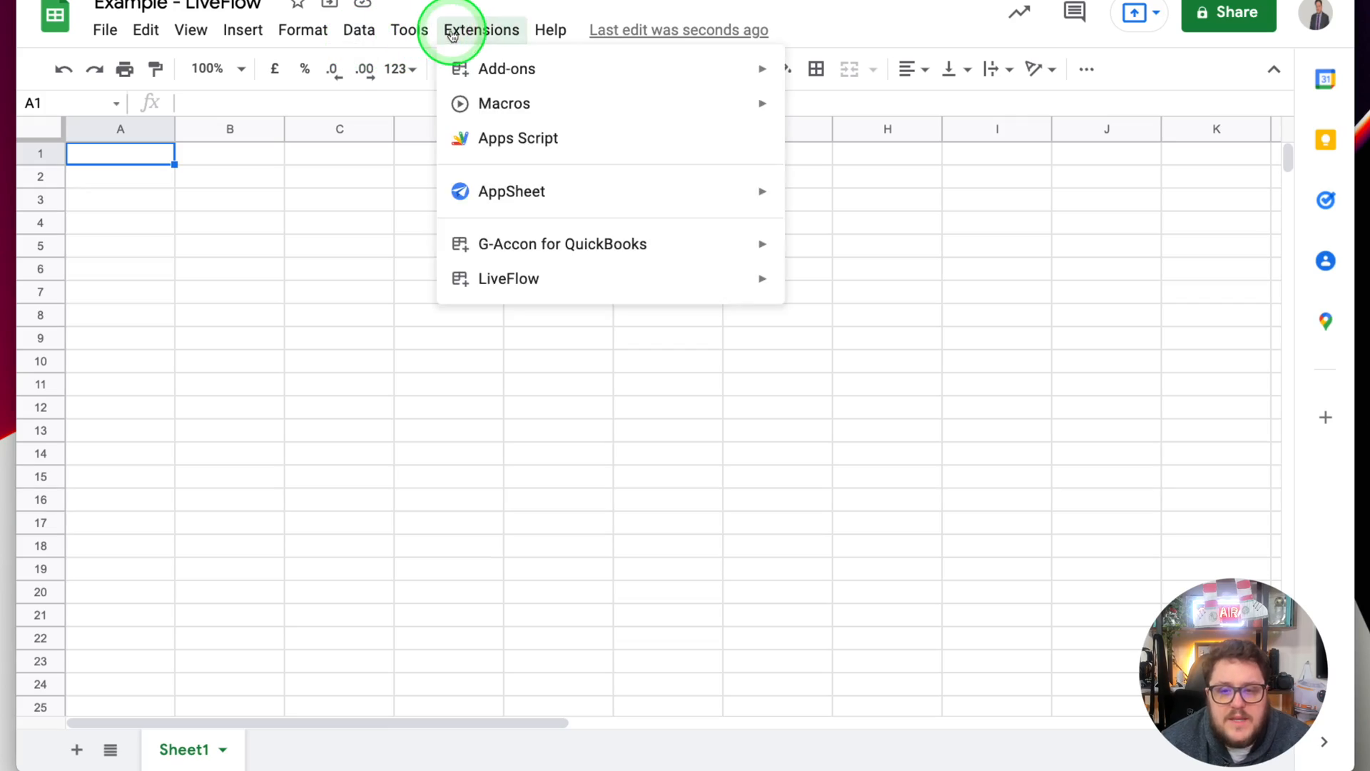
mouse_move(581, 284)
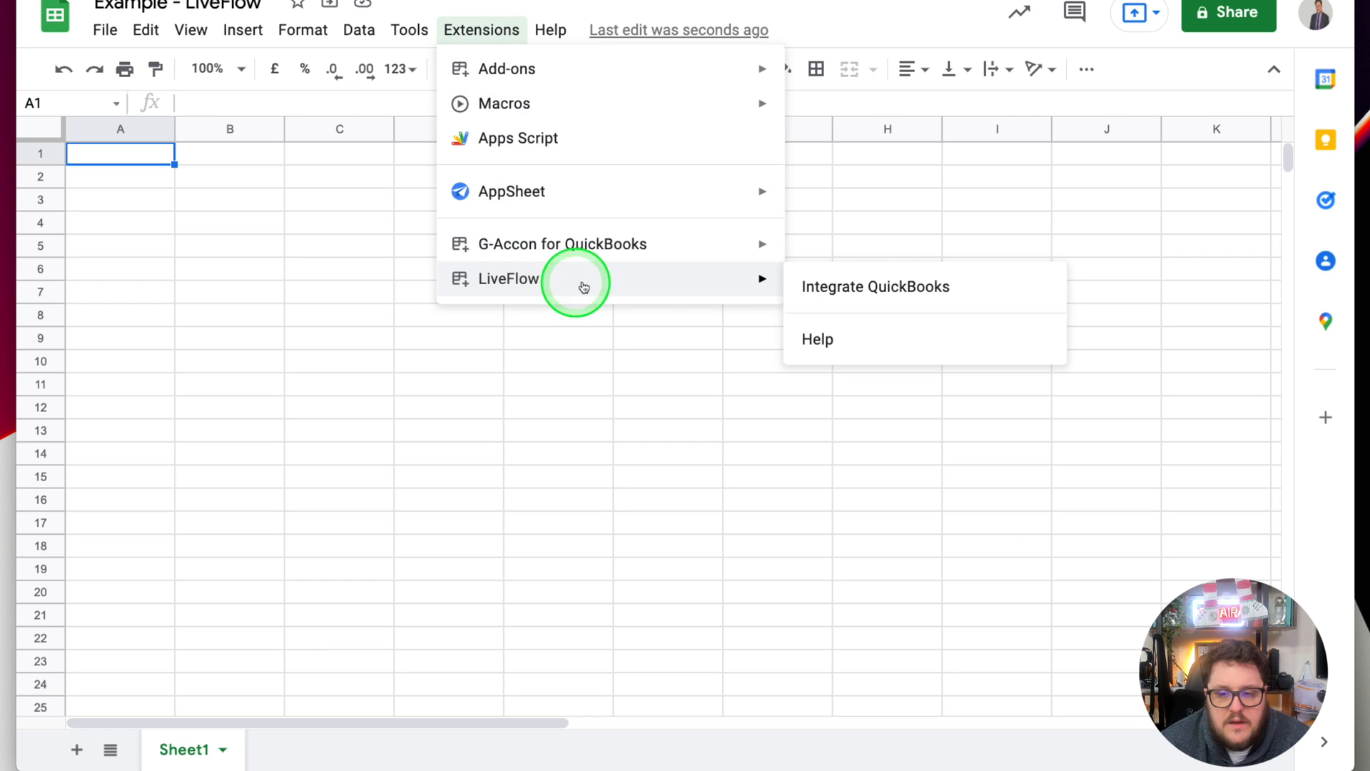
click(887, 280)
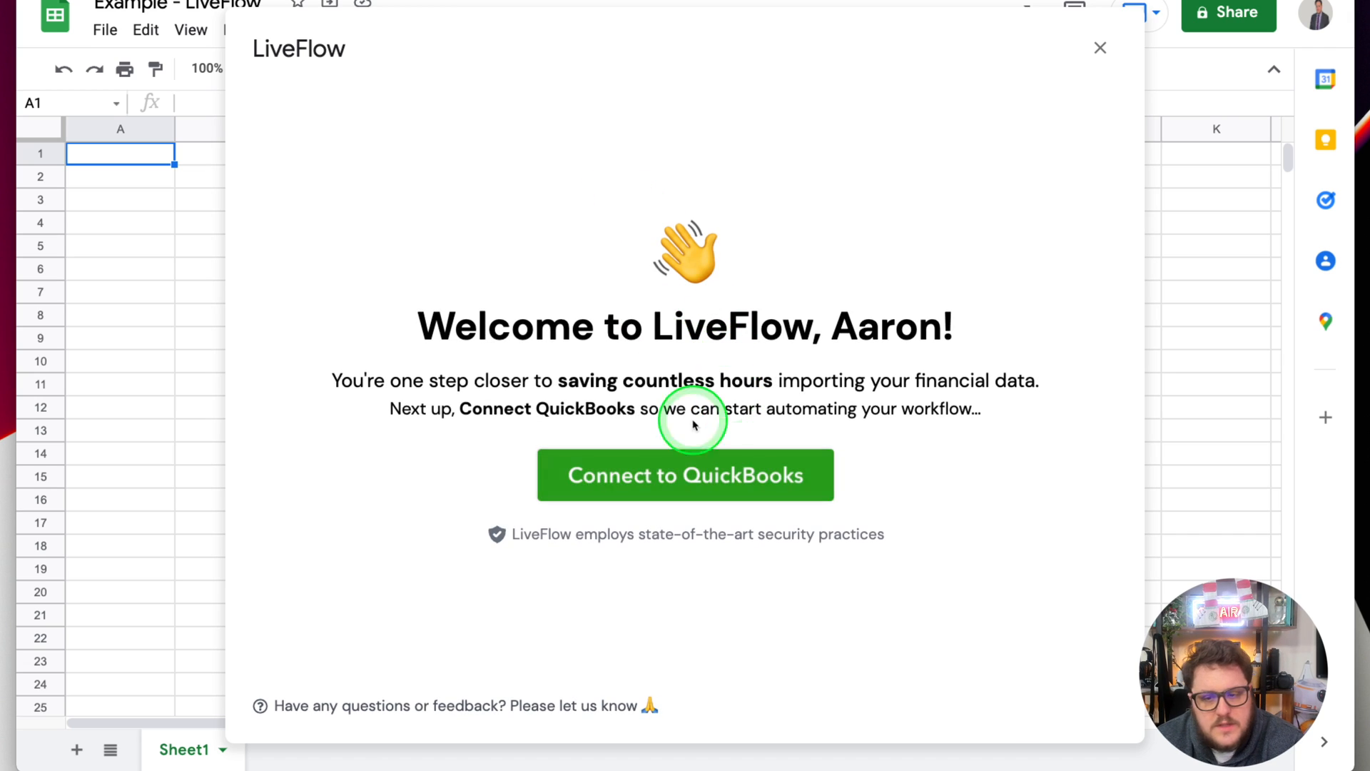
click(645, 474)
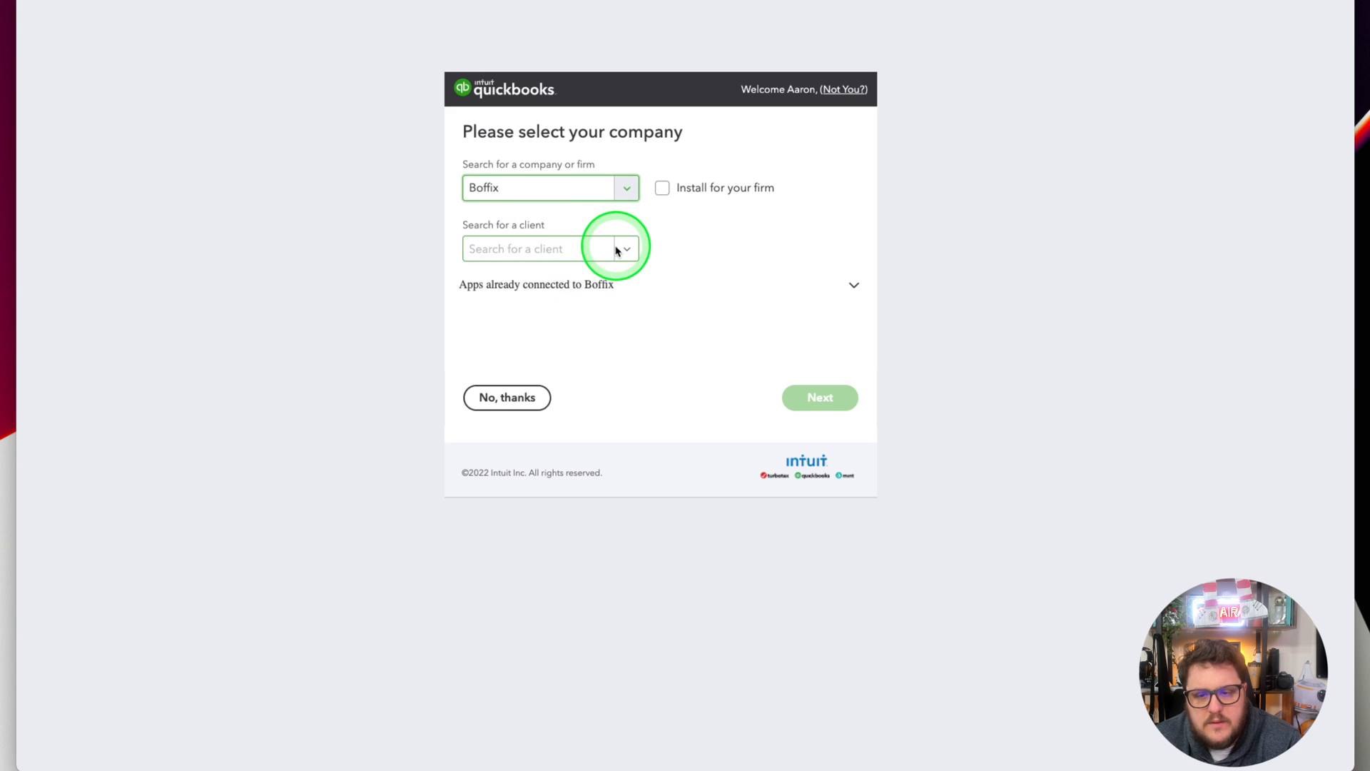
click(625, 249)
click(719, 300)
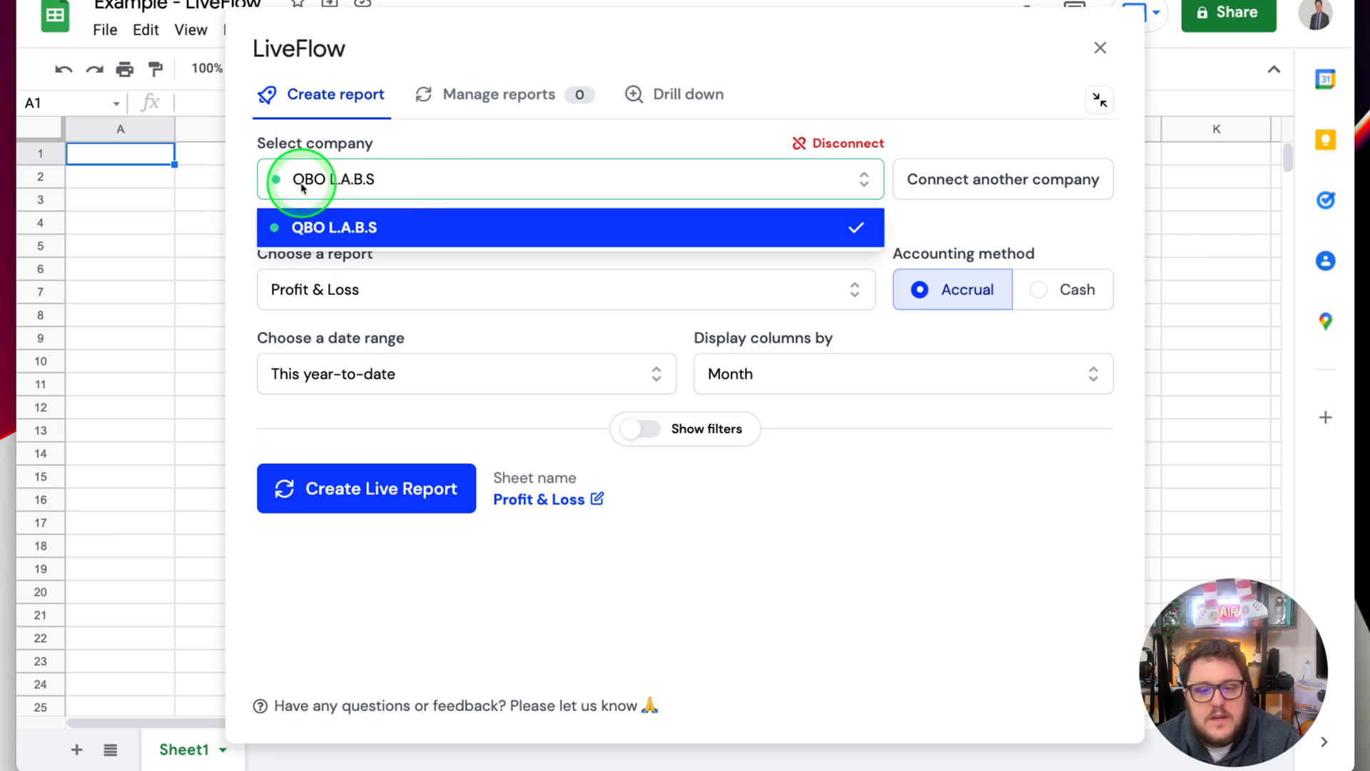
Review the connected company choice and the report types LiveFlow offers, leaving Profit & Loss selected
click(679, 174)
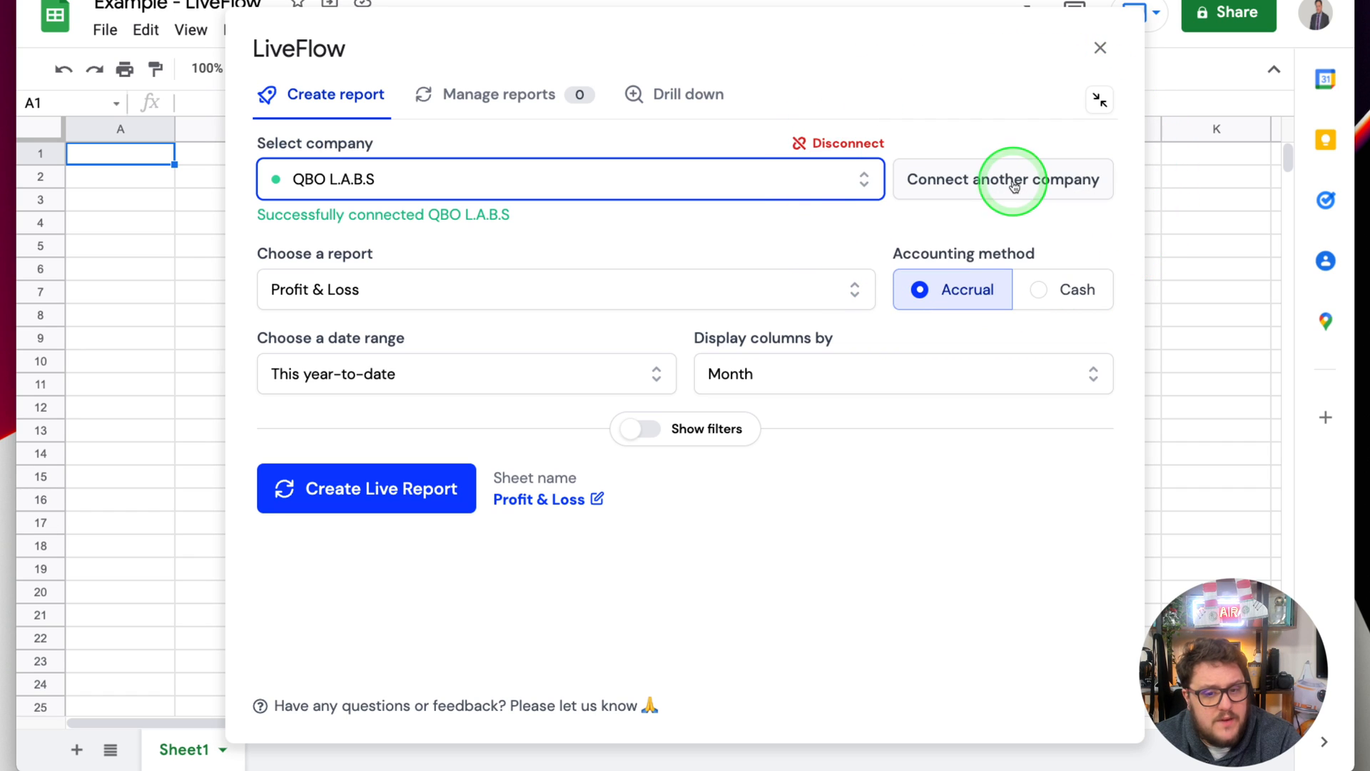
click(439, 299)
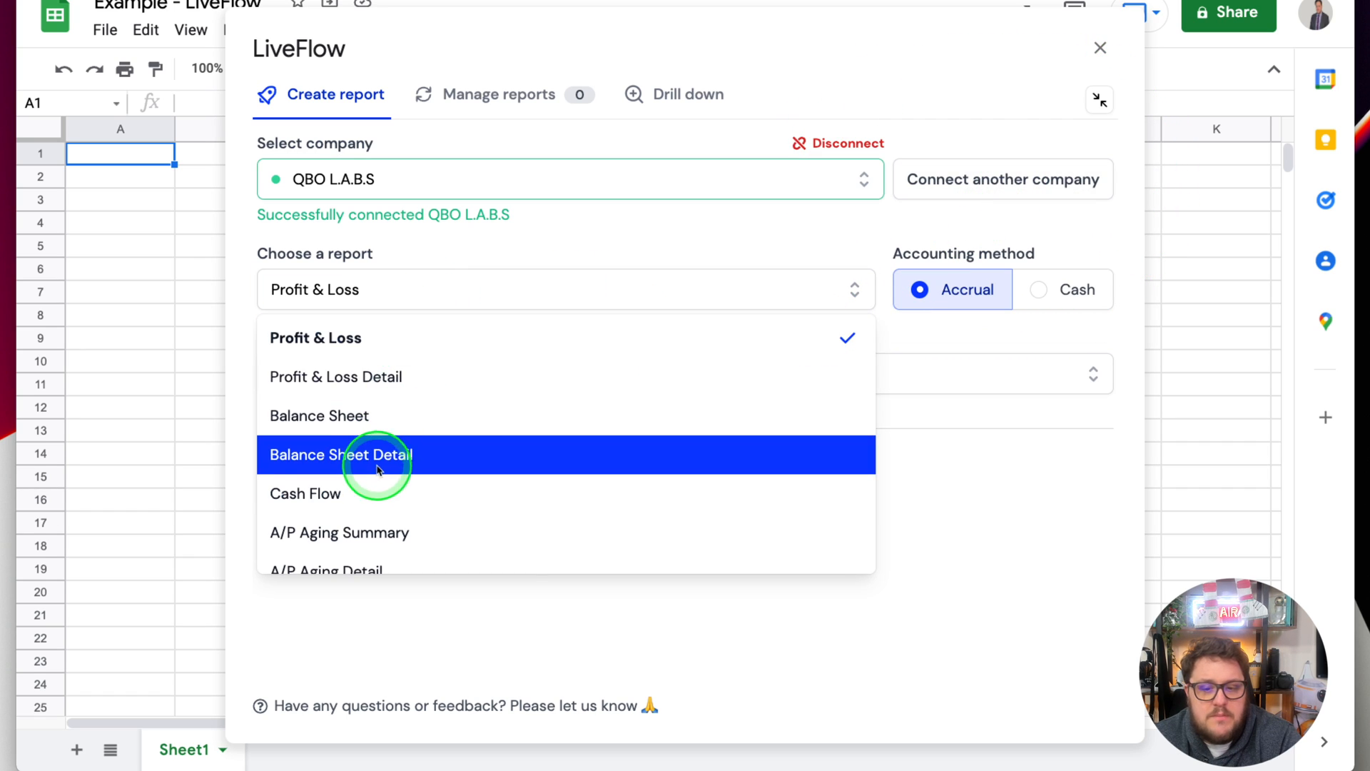
scroll(452, 460, down, 5)
scroll(451, 463, down, 2)
scroll(452, 470, up, 10)
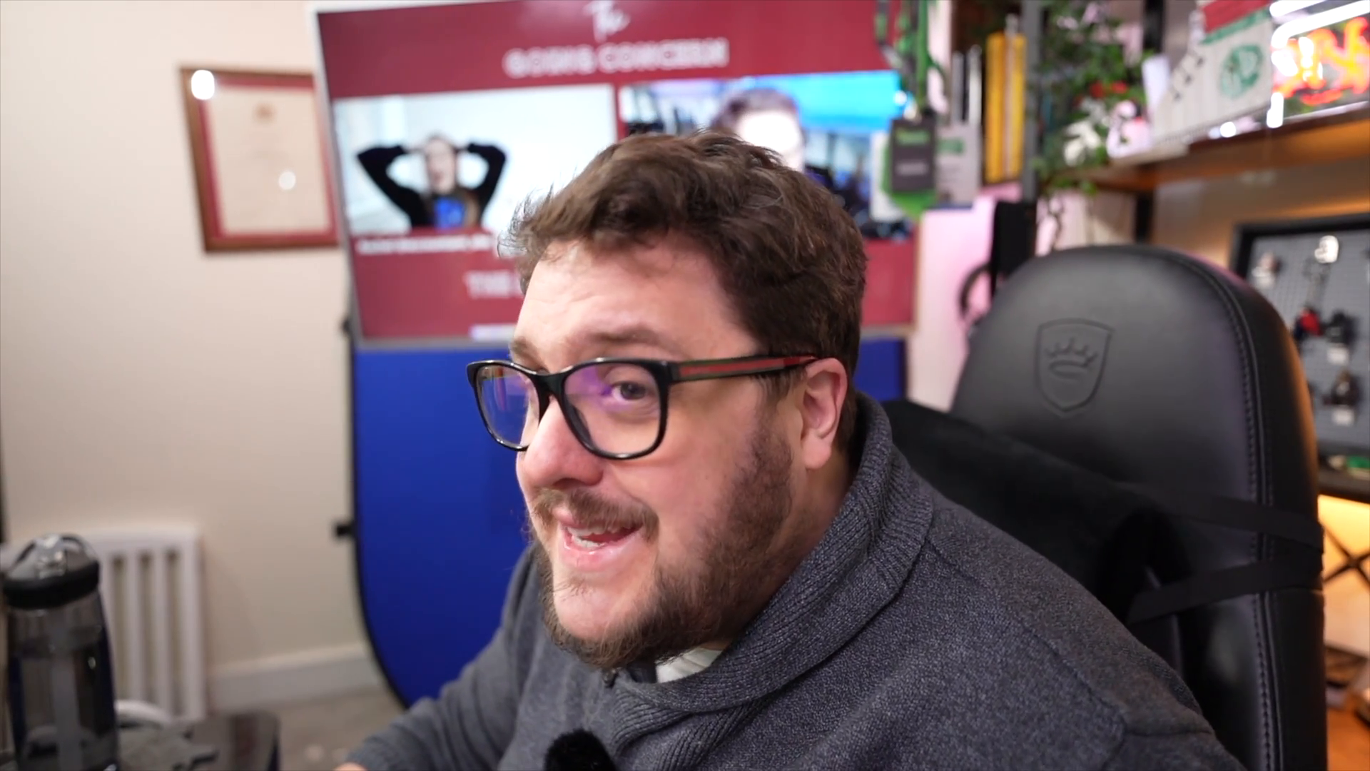
click(445, 305)
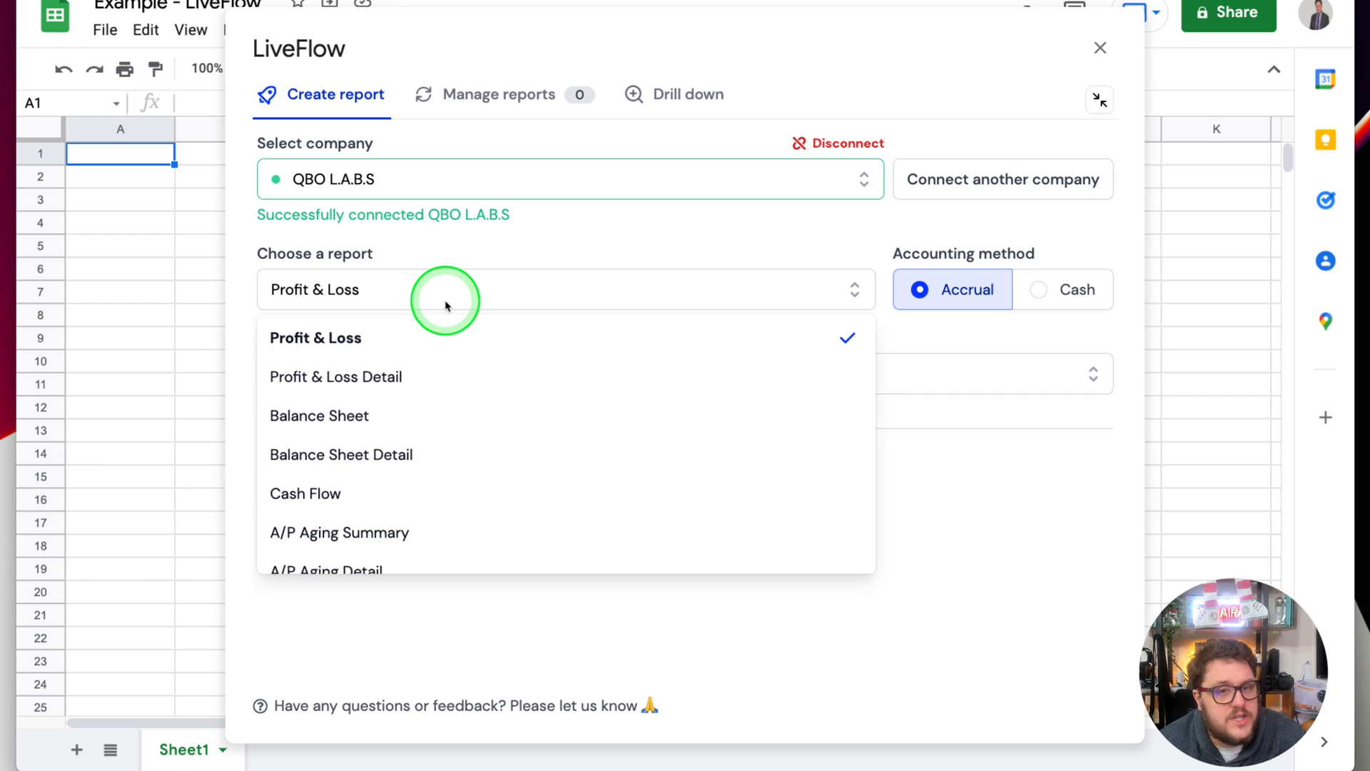
click(728, 242)
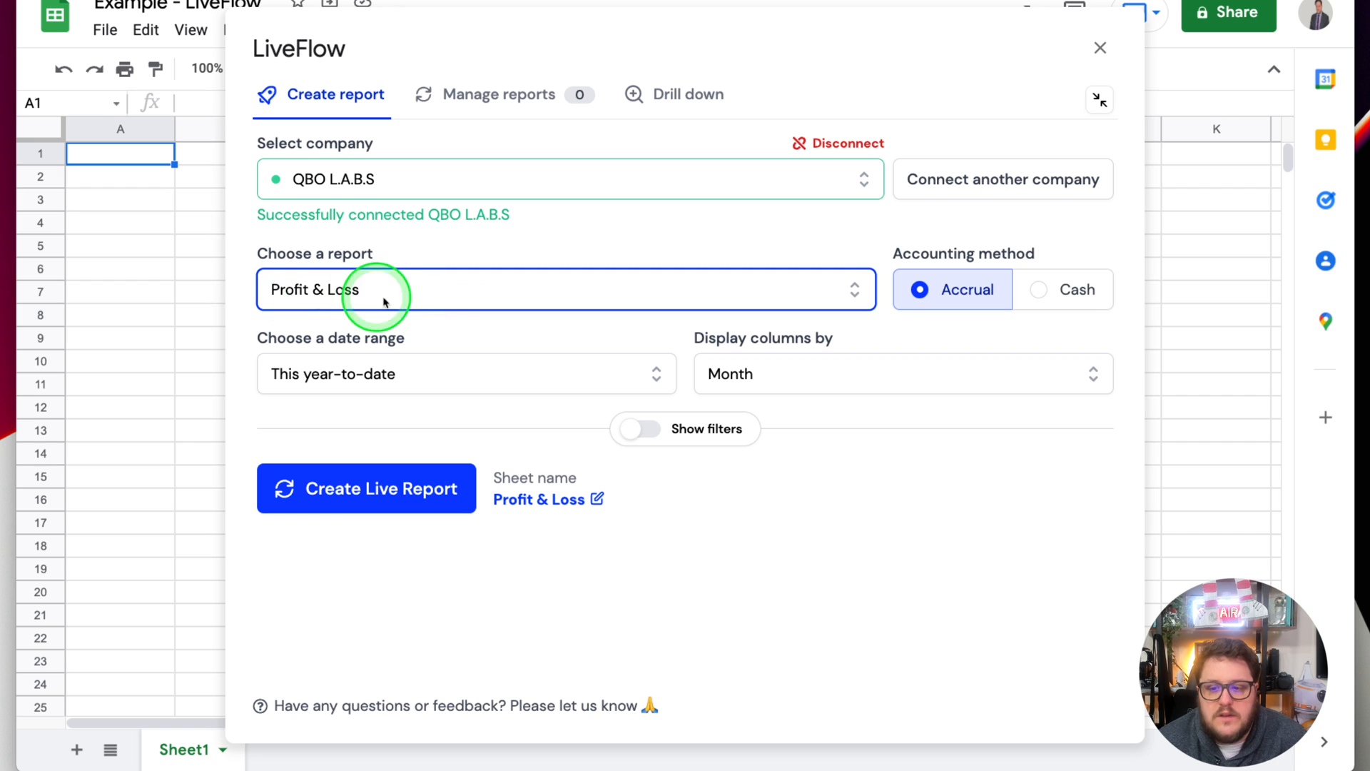
Set the Profit & Loss report's date range to Last month
click(375, 370)
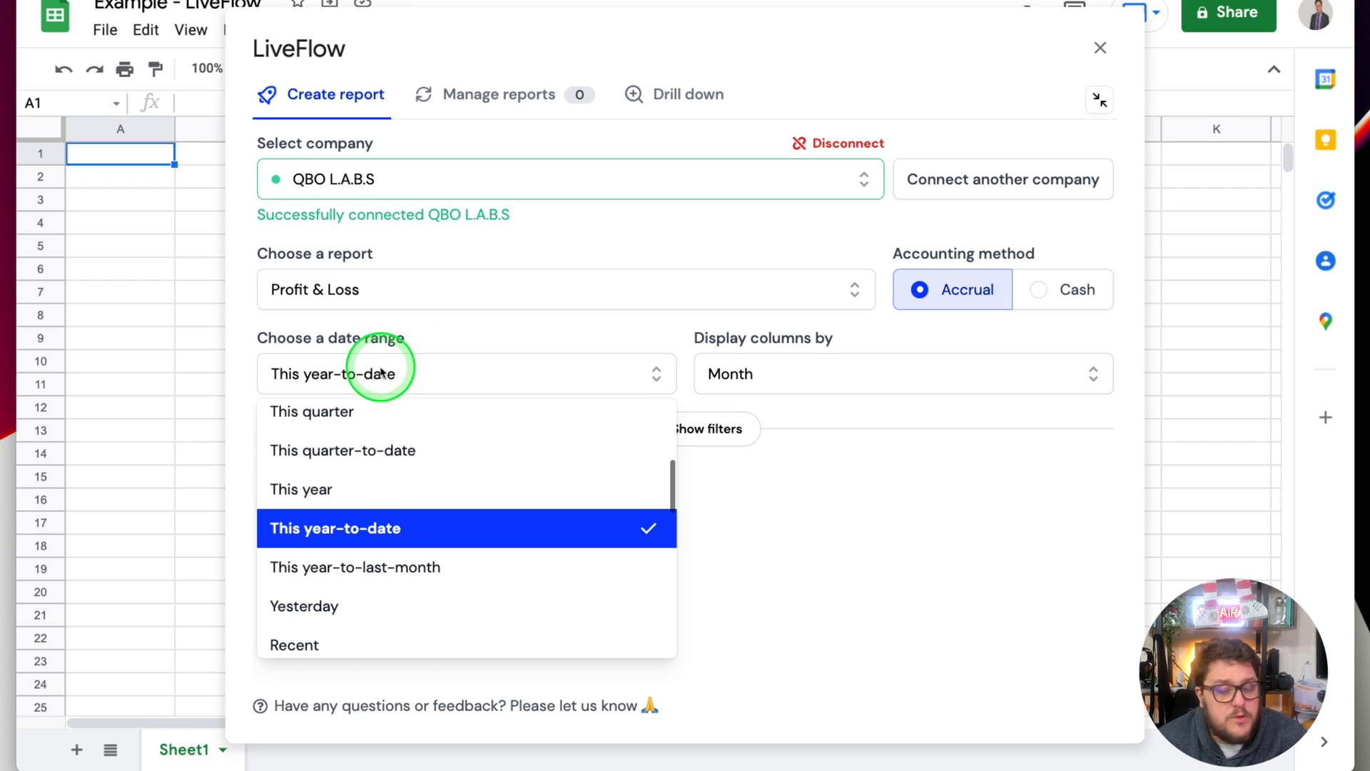
scroll(421, 564, down, 5)
scroll(421, 571, down, 2)
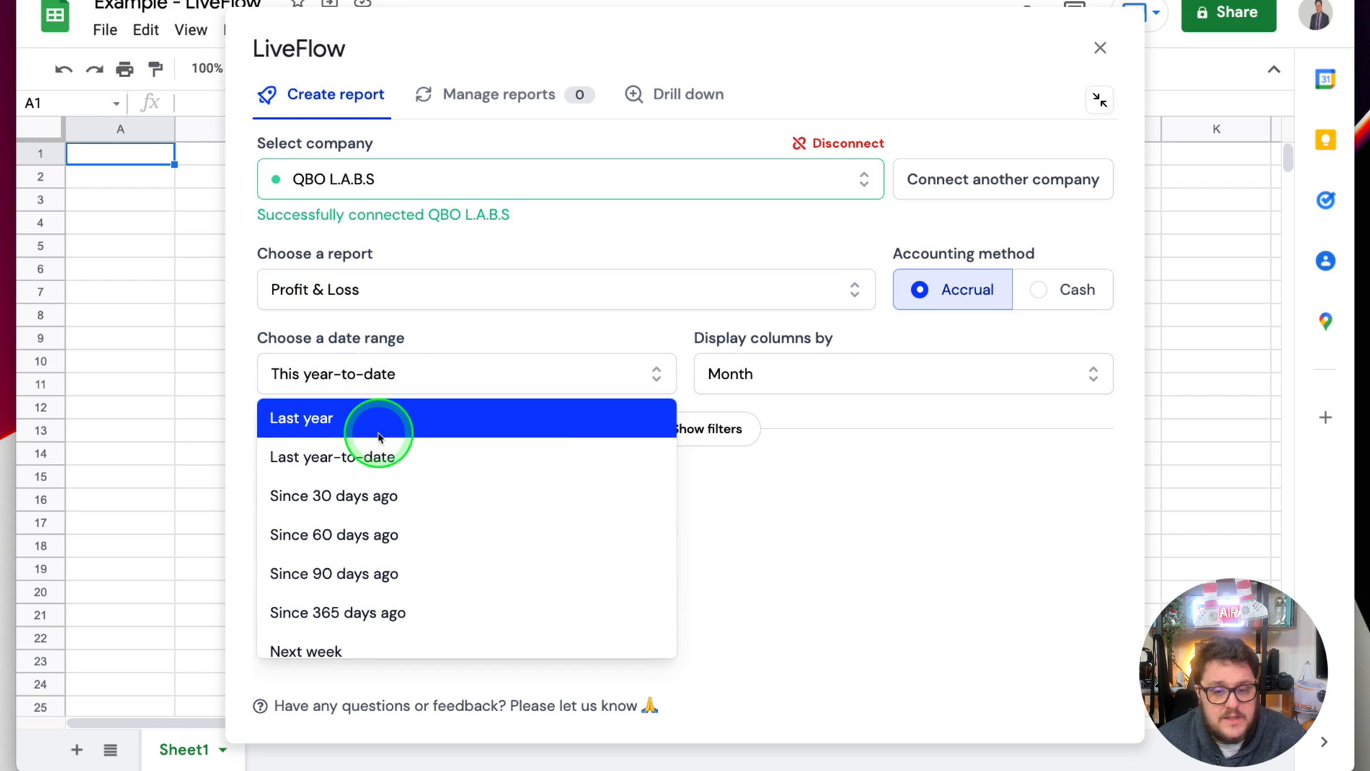
scroll(391, 468, down, 2)
scroll(391, 469, up, 4)
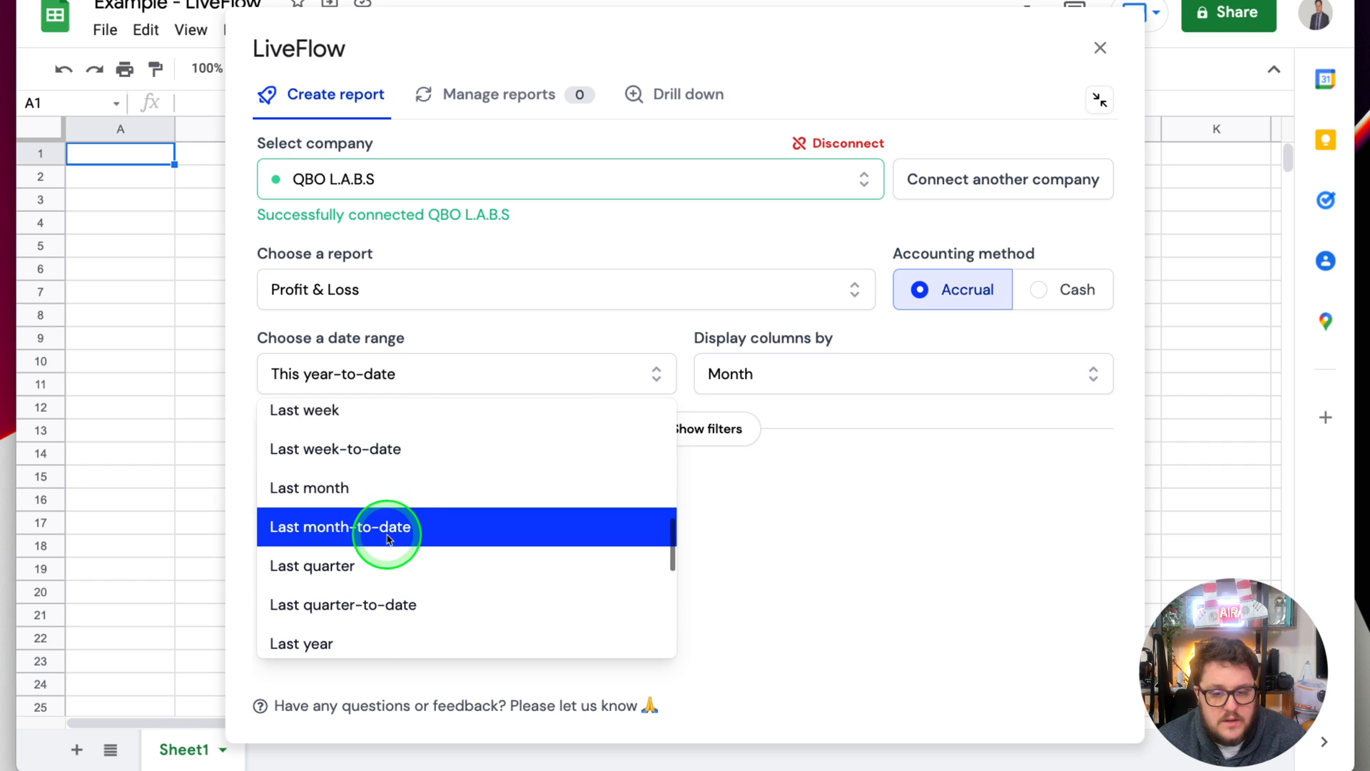
click(381, 502)
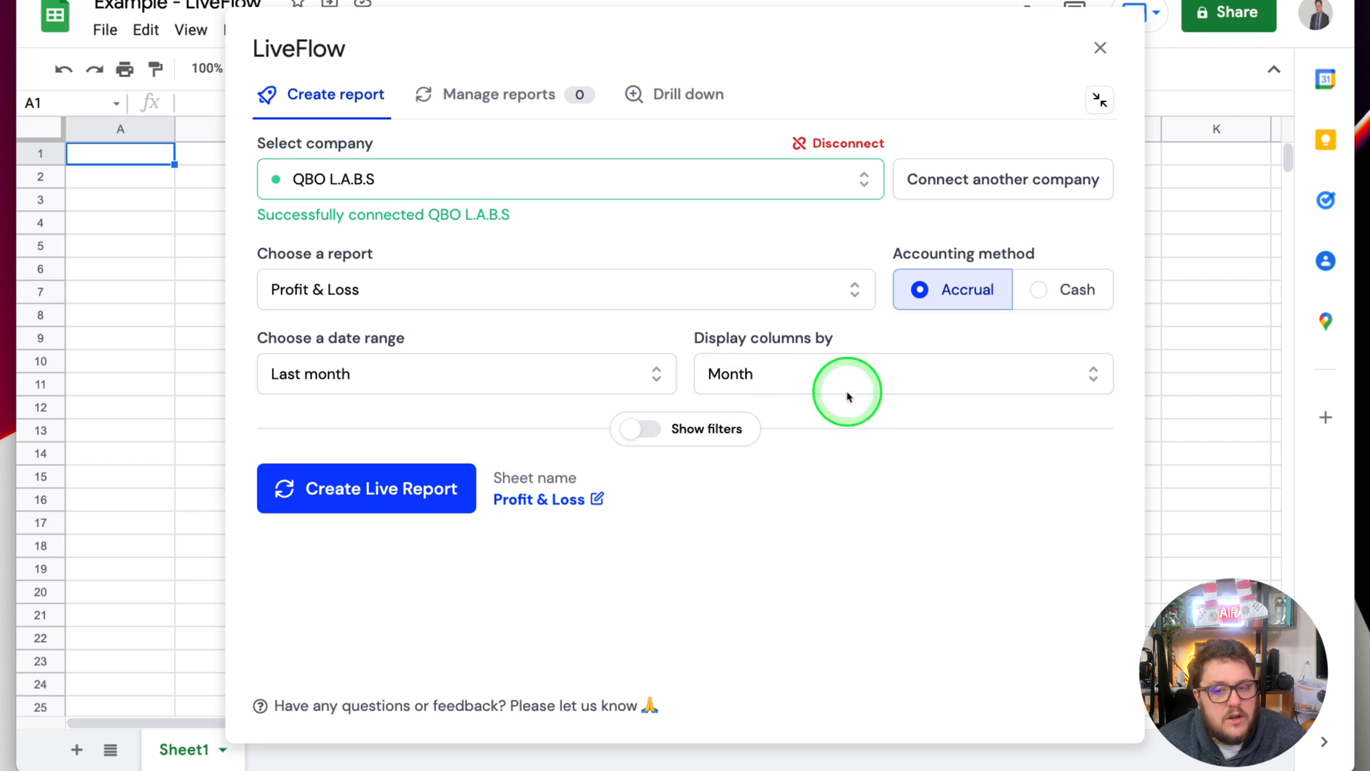
Show the report filters, review the class, location and customer/project choices, and hide the filters again without applying any
click(633, 428)
scroll(642, 521, down, 3)
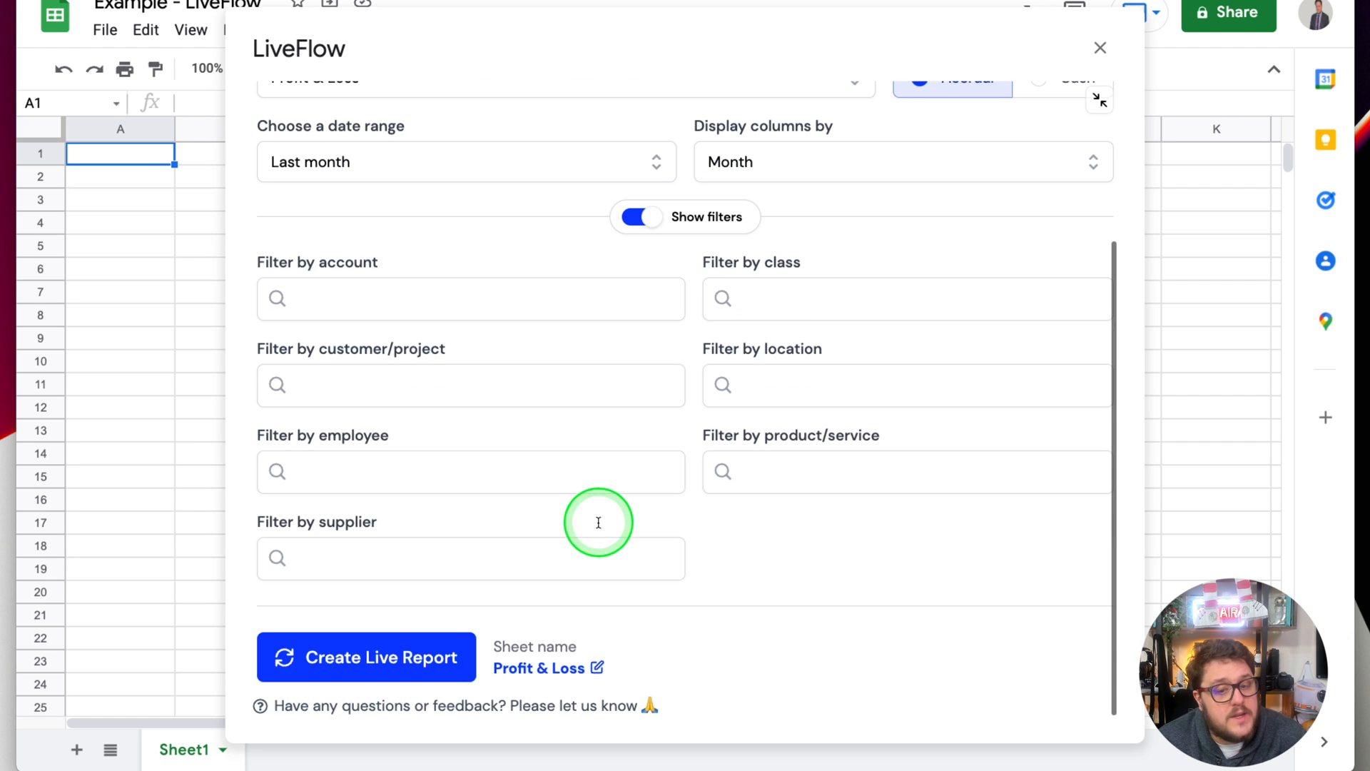
click(804, 319)
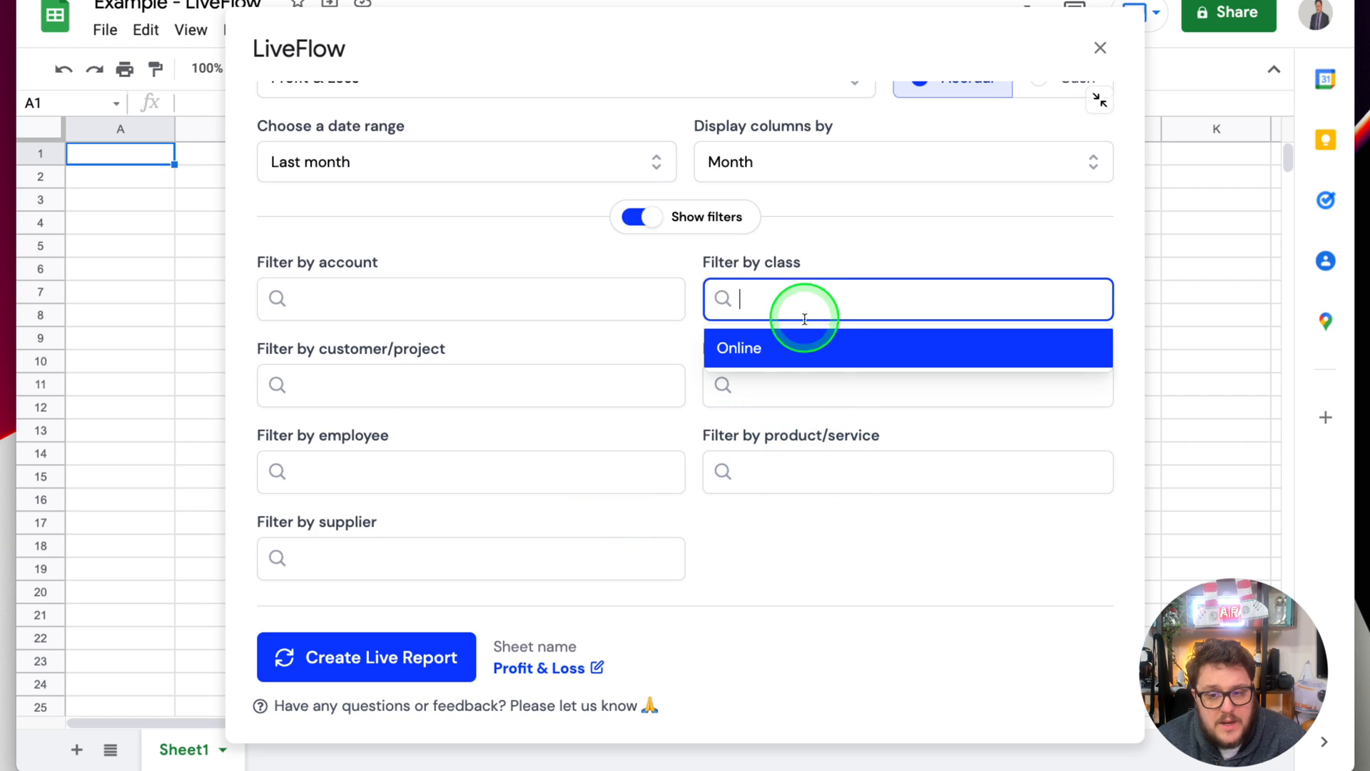
click(788, 387)
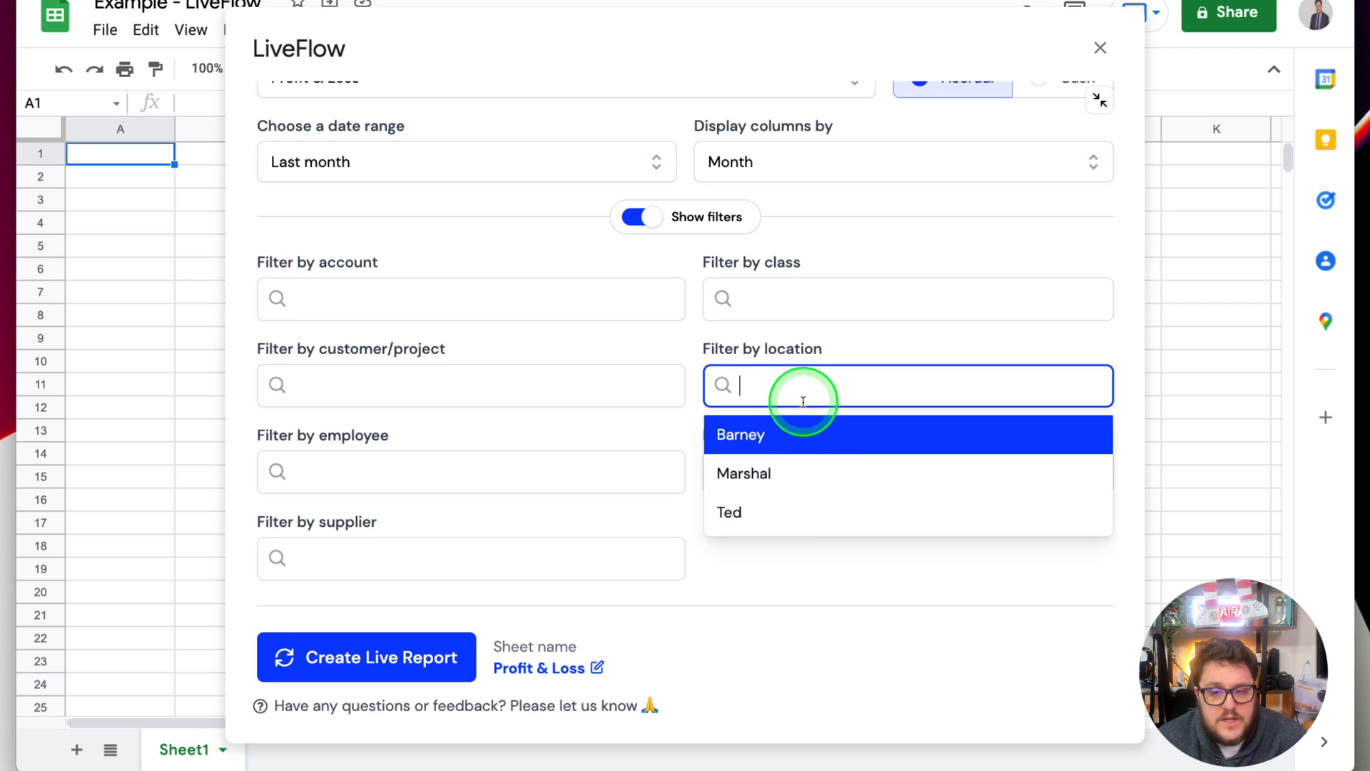
click(797, 594)
click(474, 382)
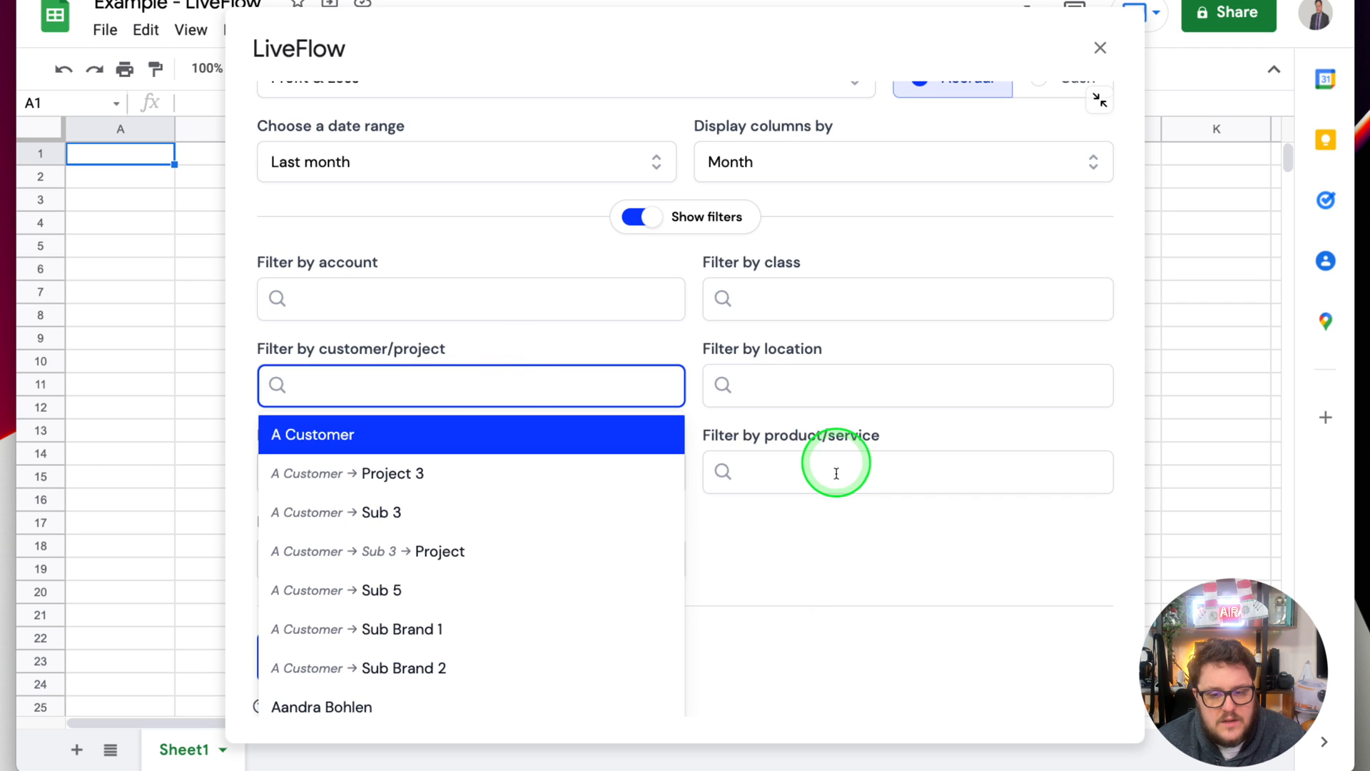
click(788, 494)
scroll(788, 494, up, 3)
click(653, 425)
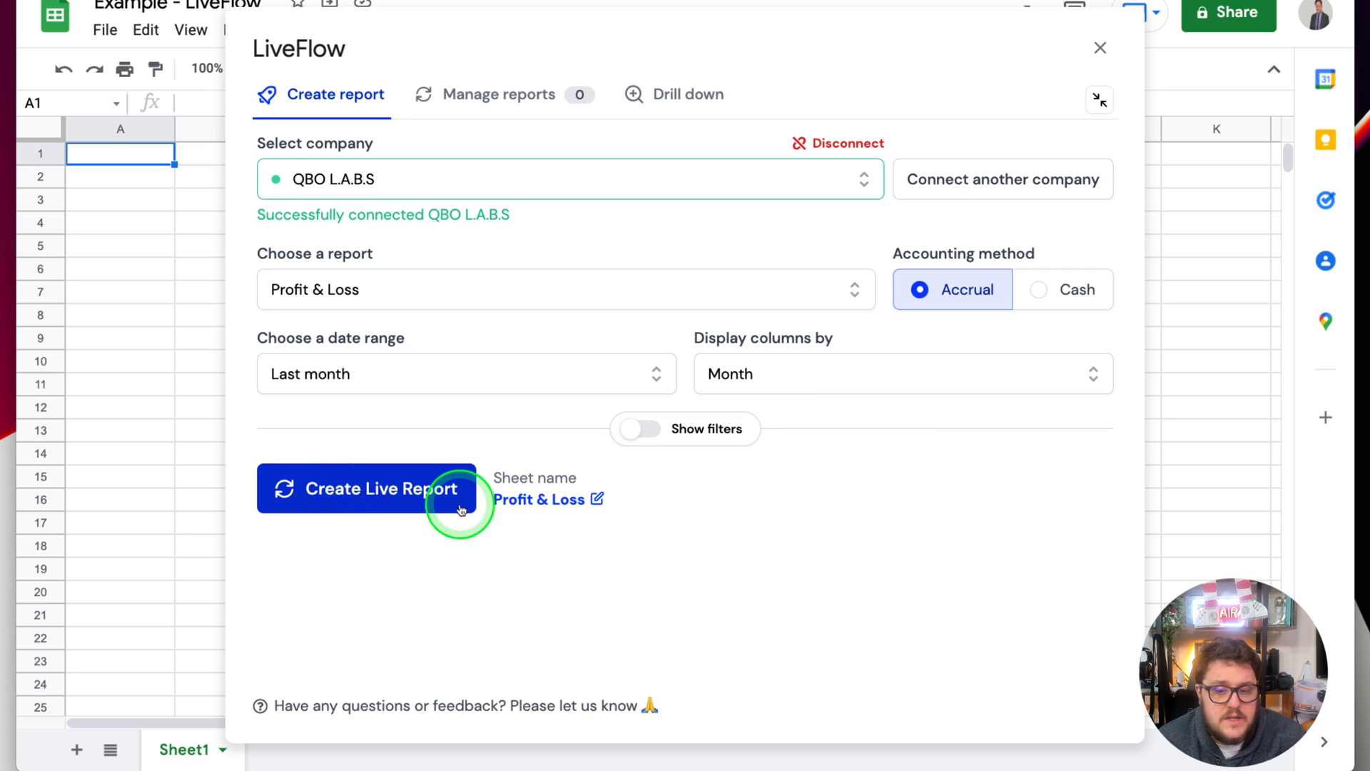
Create the live Profit & Loss report and open its settings in the list of managed reports
click(356, 489)
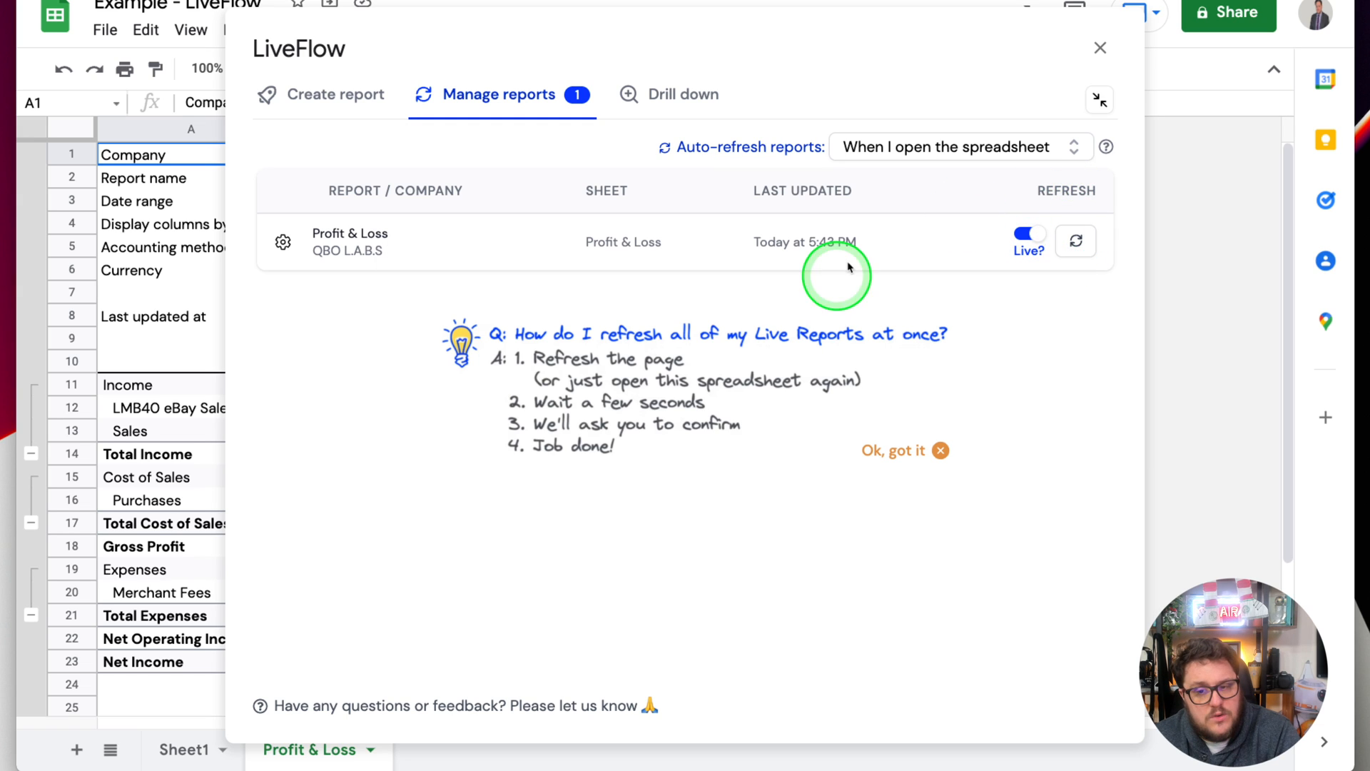
click(283, 242)
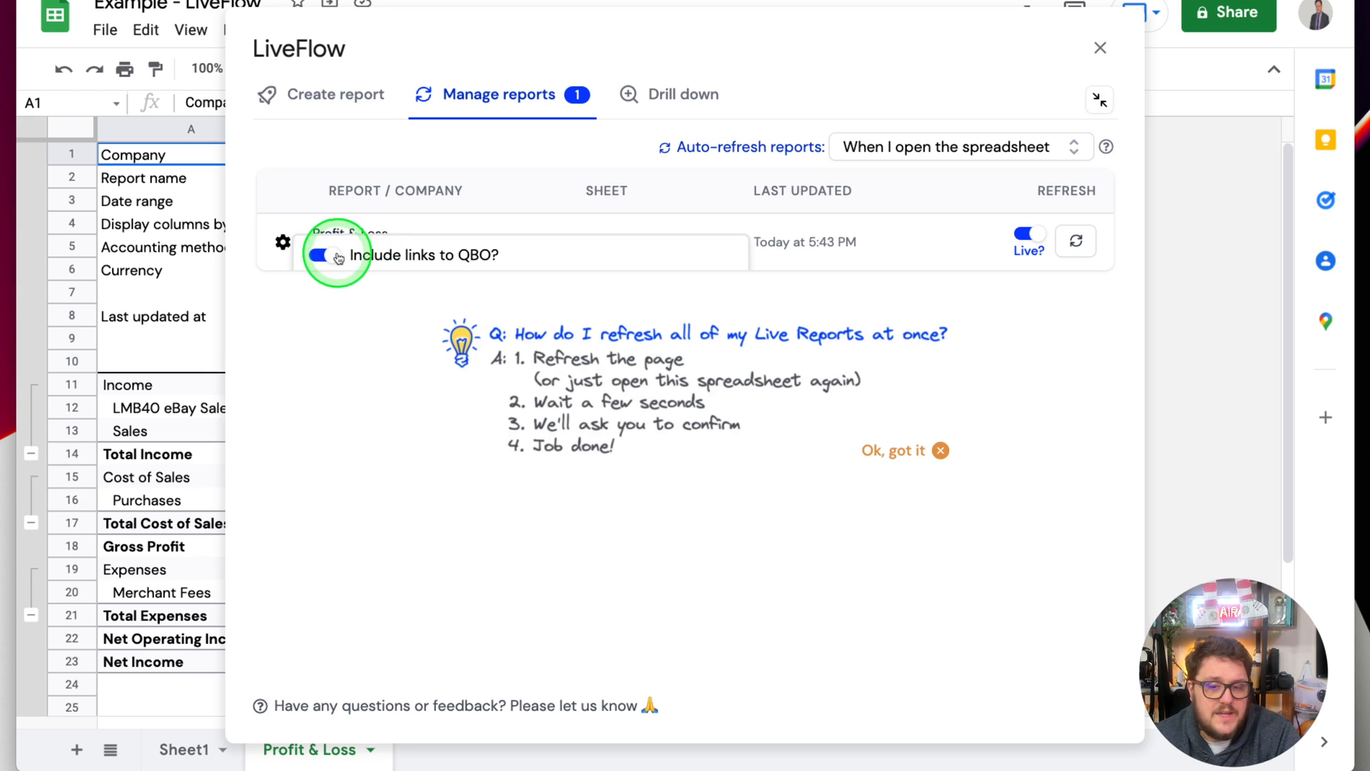
Review LiveFlow's auto-refresh choices and Drill down view, and close the LiveFlow window without changing any setting
click(371, 312)
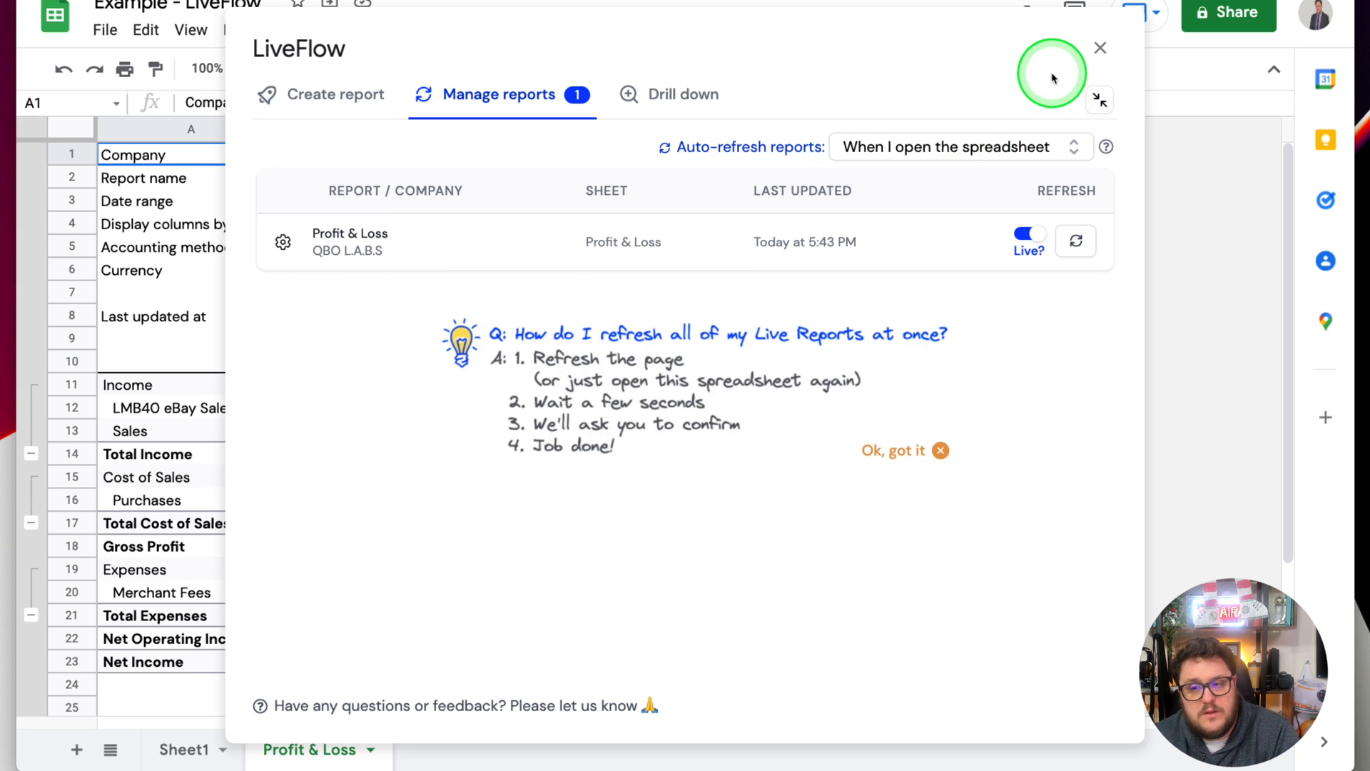
click(933, 145)
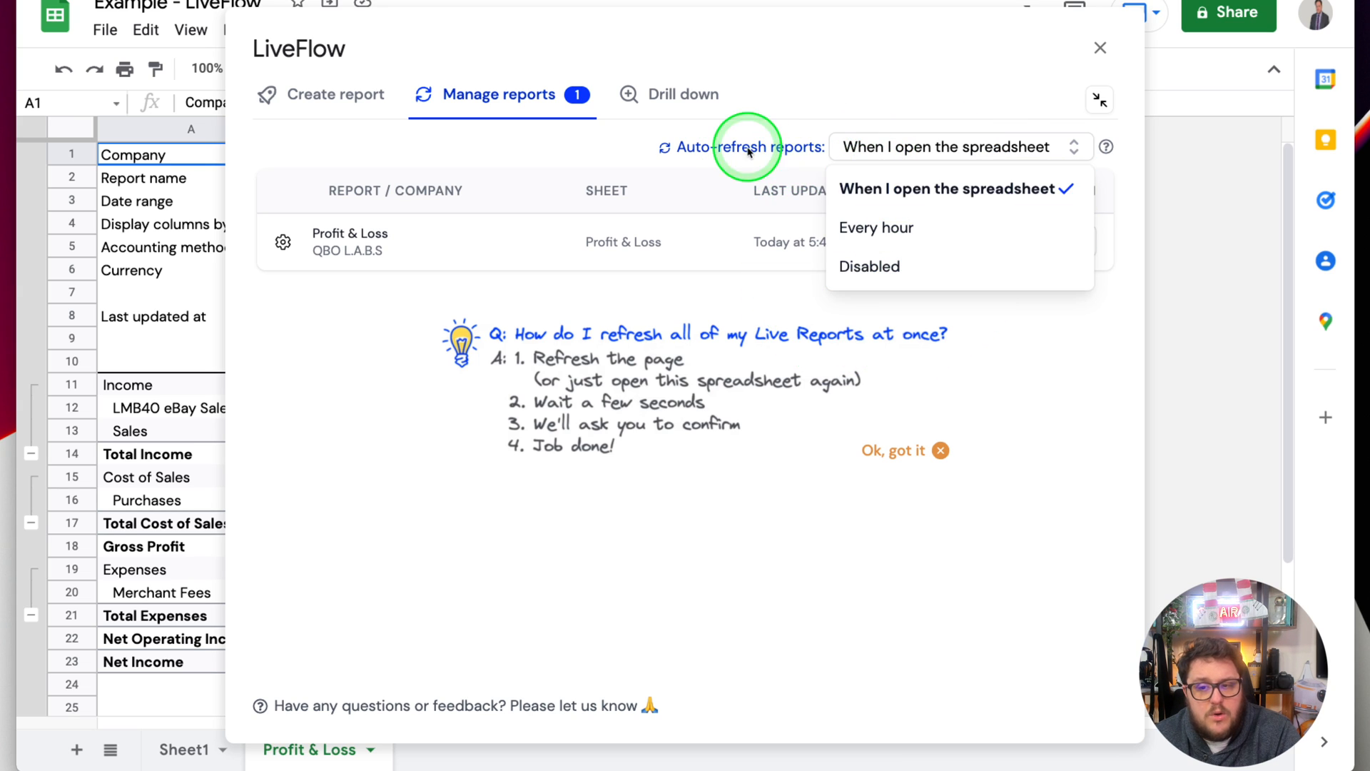
click(828, 110)
click(957, 145)
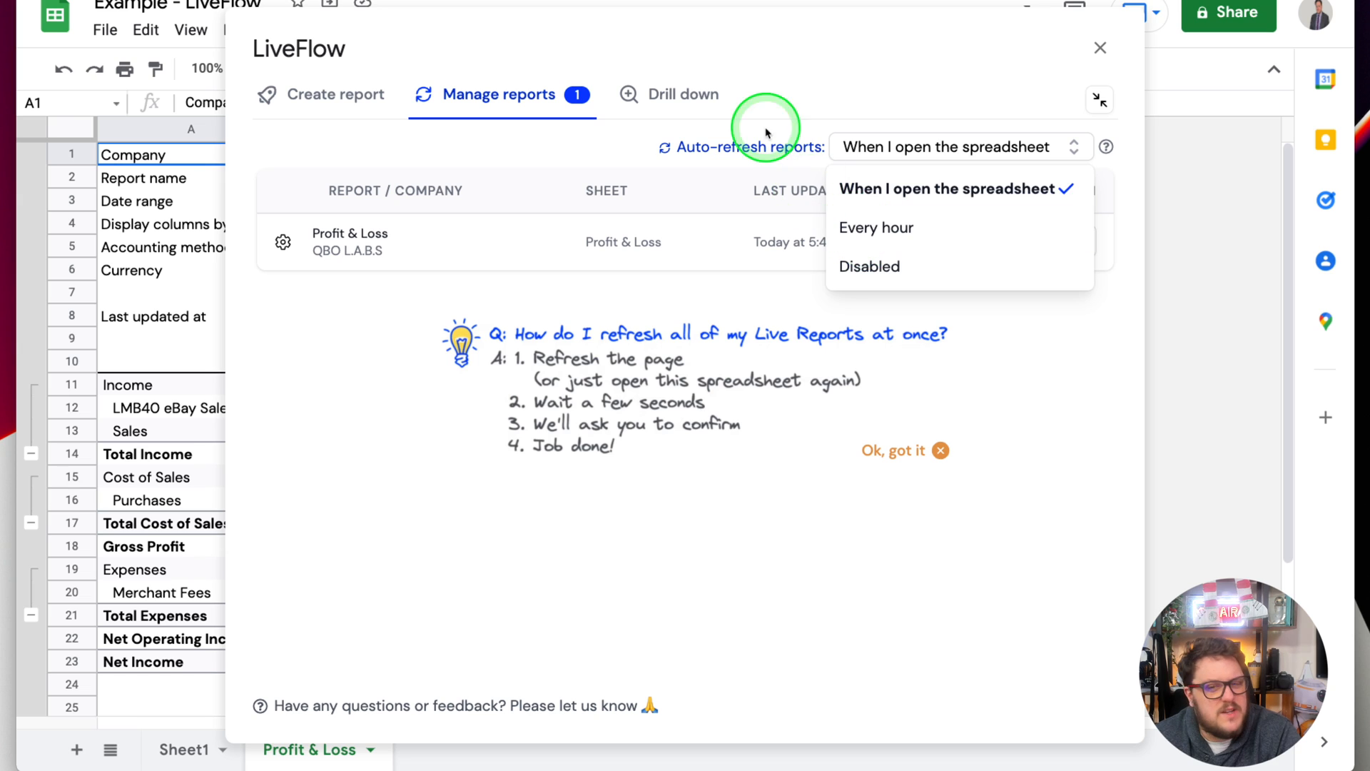
click(721, 91)
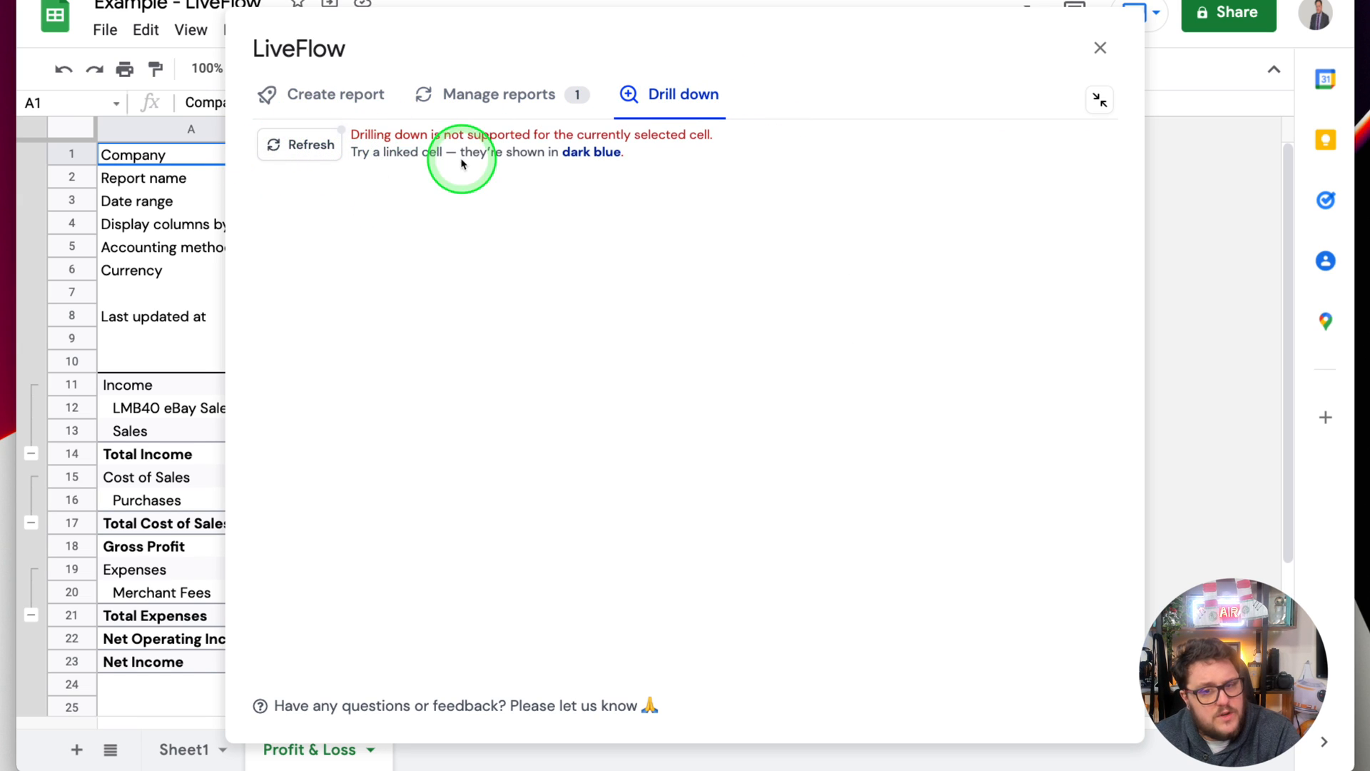
click(1103, 47)
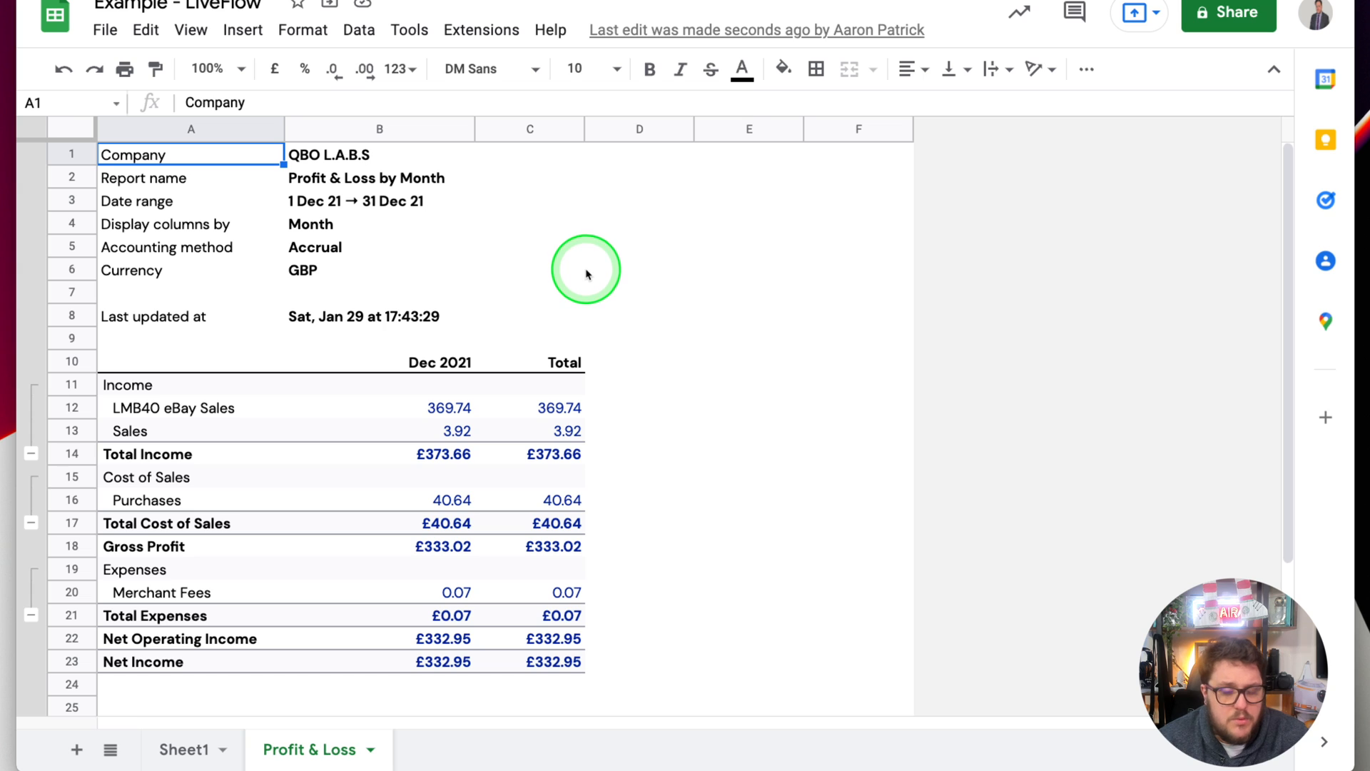
Inspect the linked figures in the Profit & Loss report and copy the QuickBooks link of the Purchases total in C16
scroll(642, 285, down, 2)
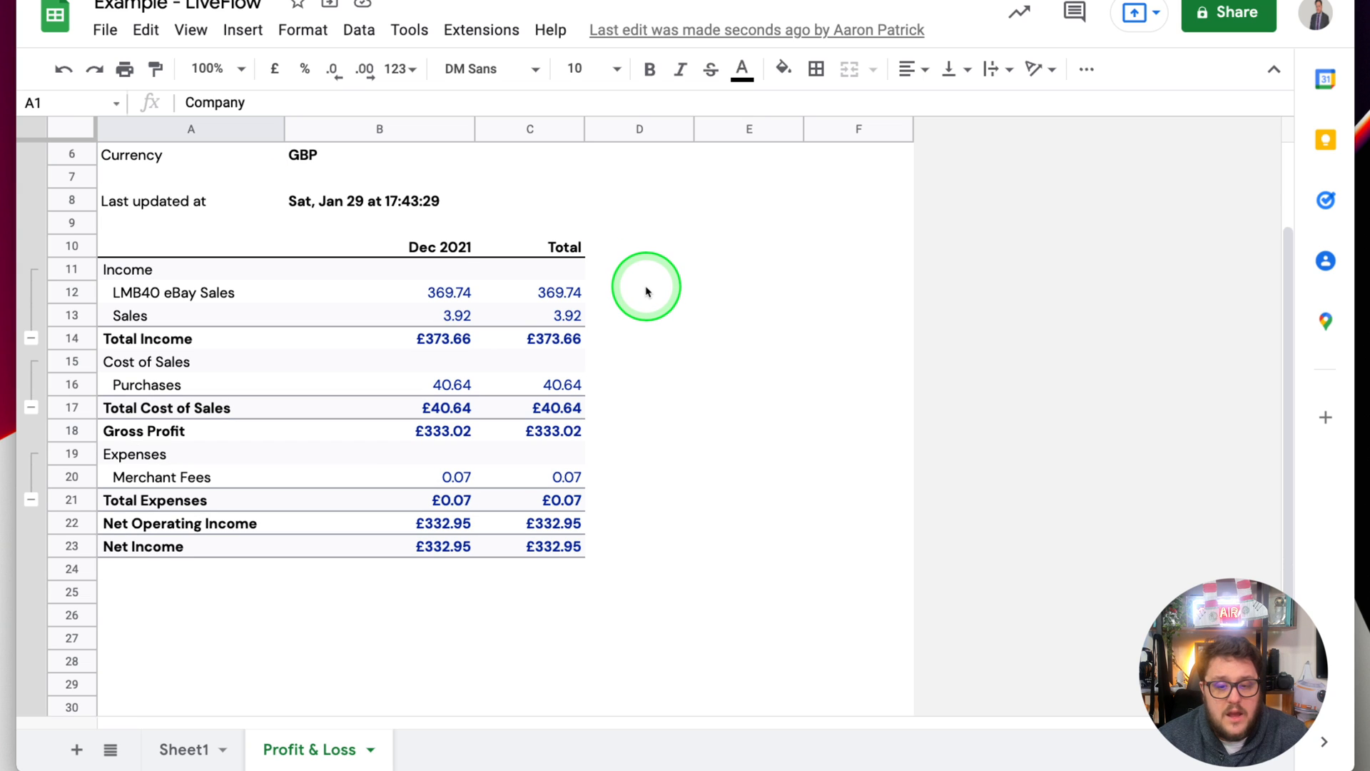
click(559, 291)
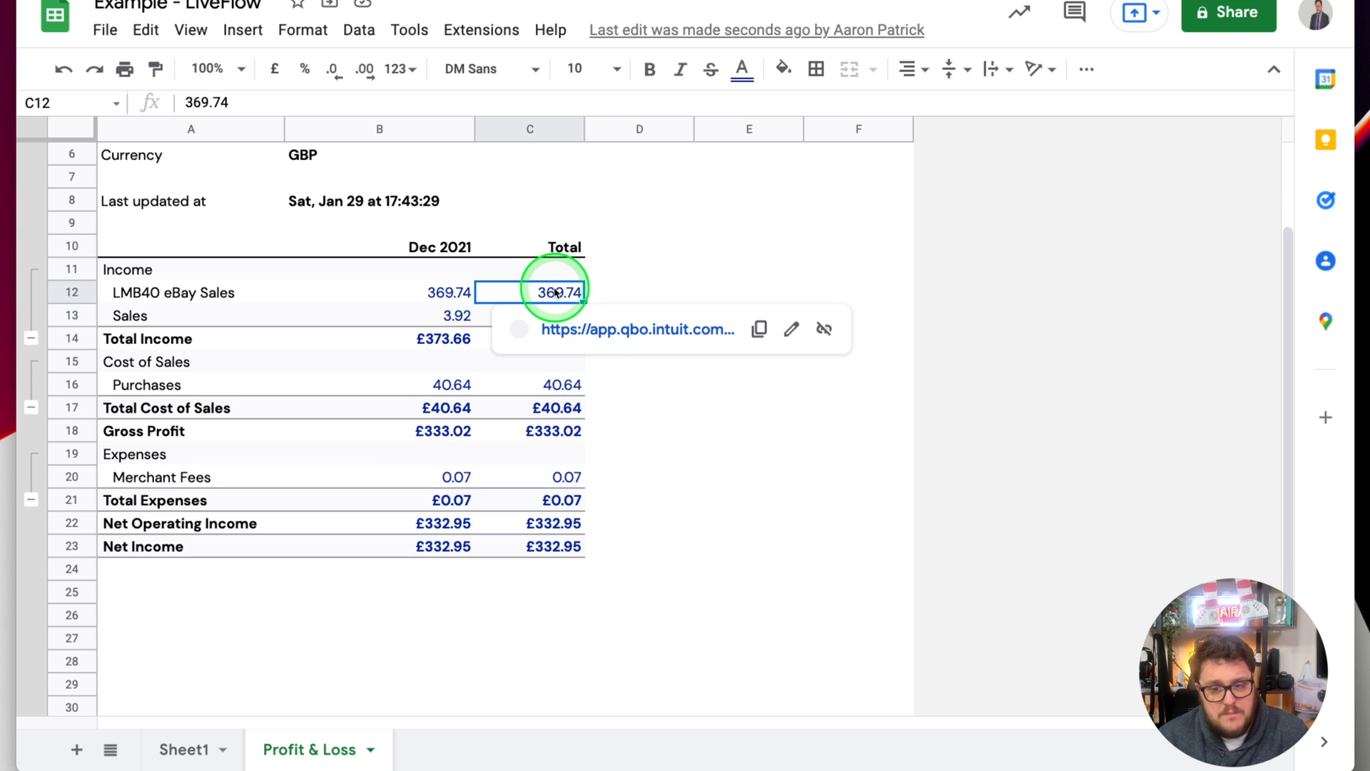
click(424, 291)
click(443, 407)
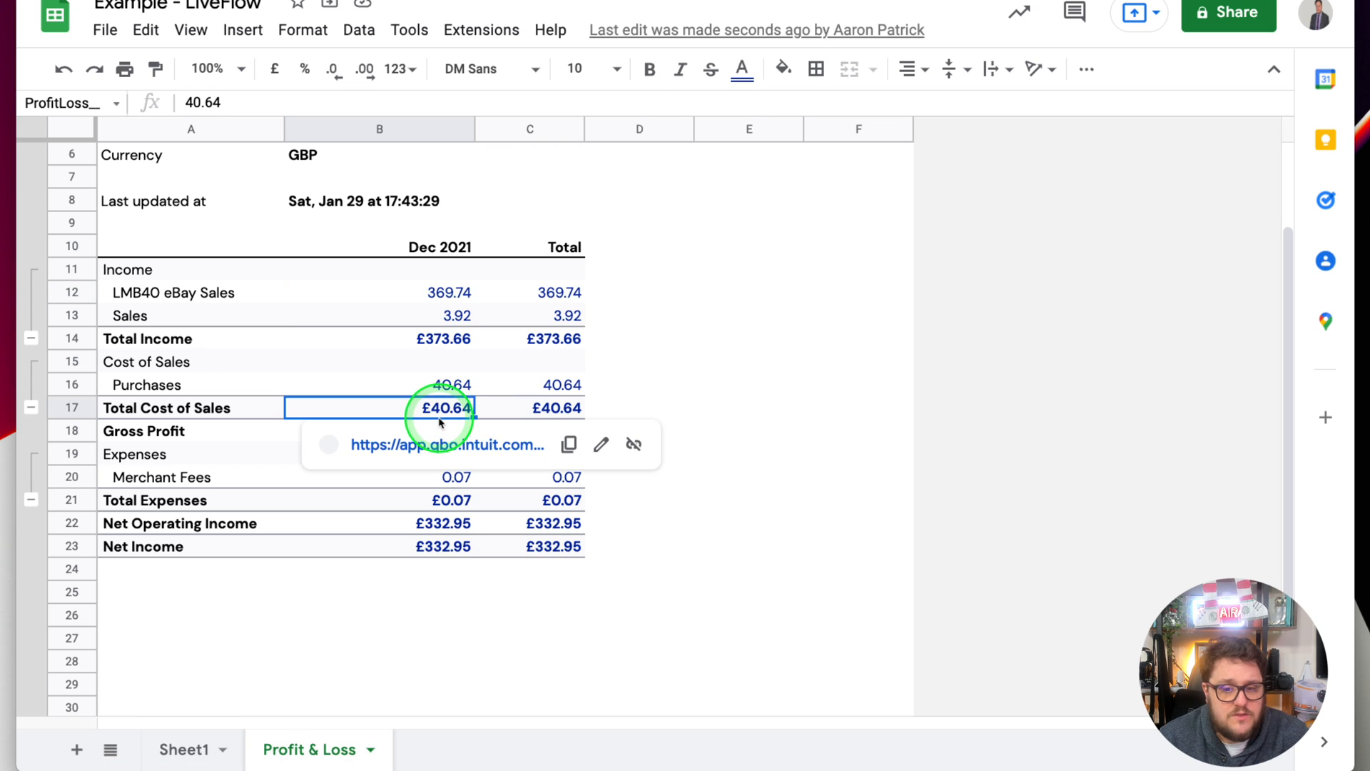
click(554, 386)
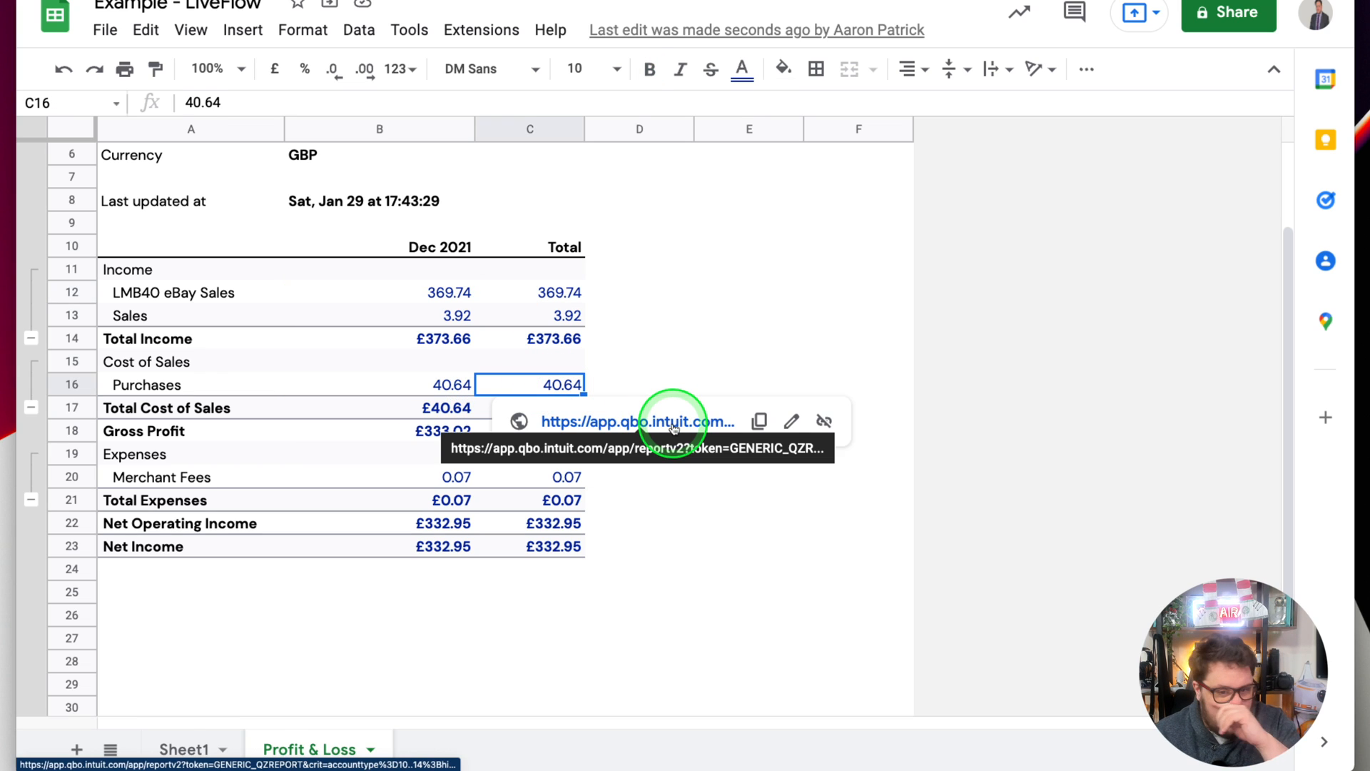
click(759, 420)
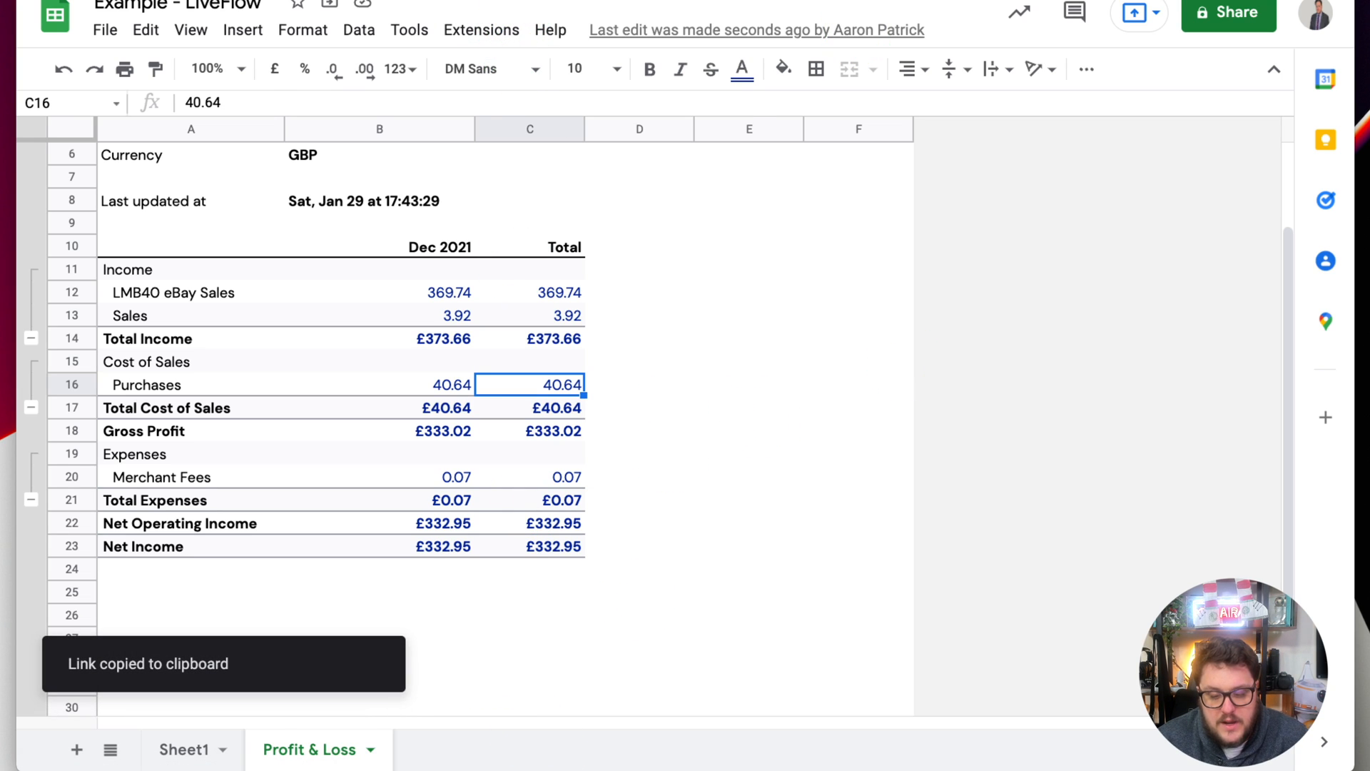
Open the copied link in a new tab of the QuickBooks browser window and examine the Purchases transactions through to their amounts
key(super+Tab)
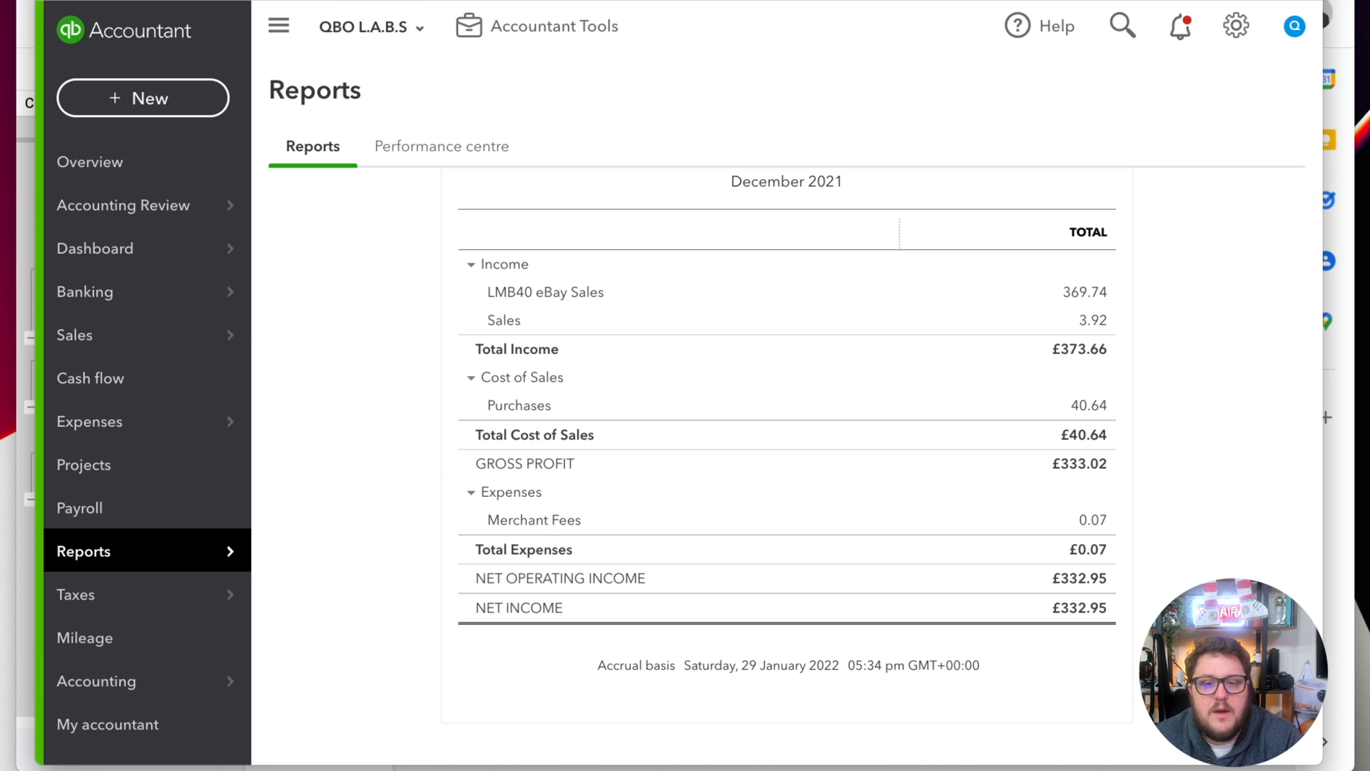
key(super+t)
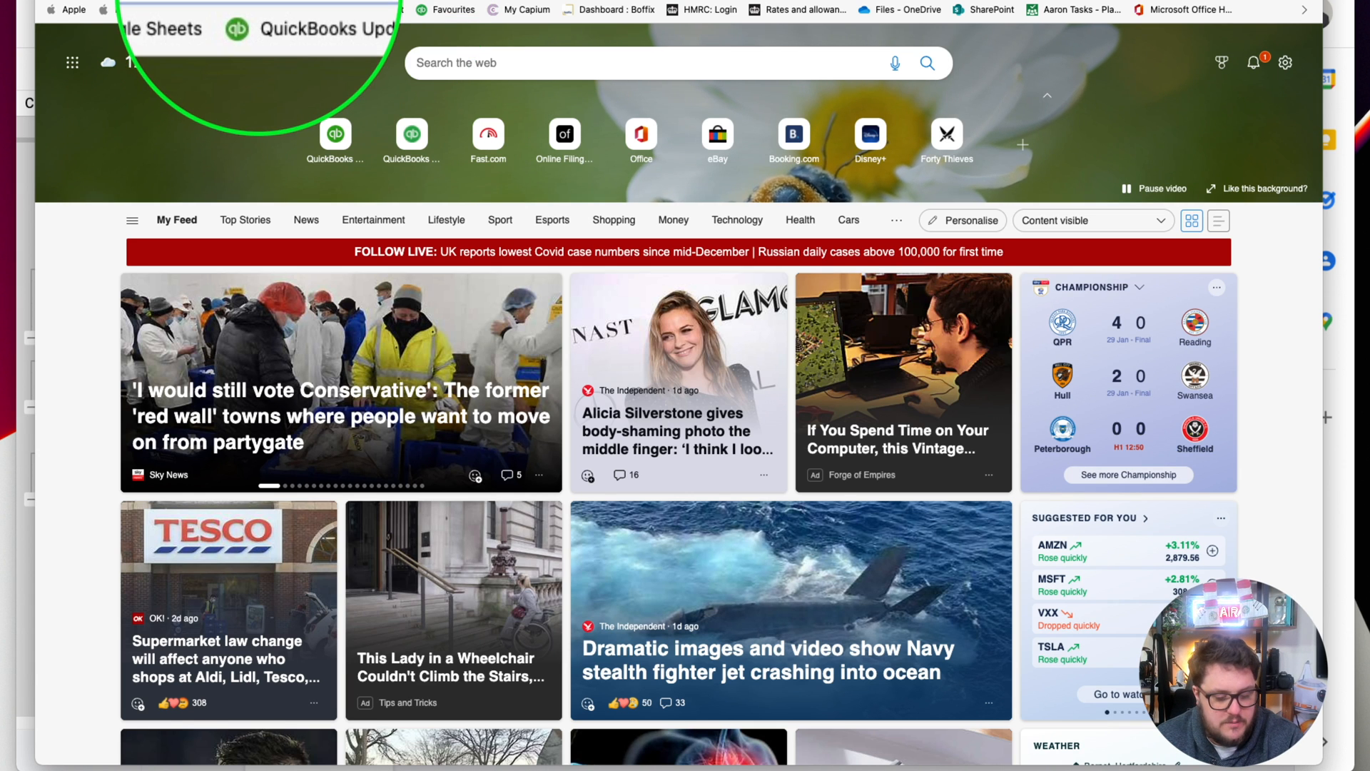
right_click(234, 2)
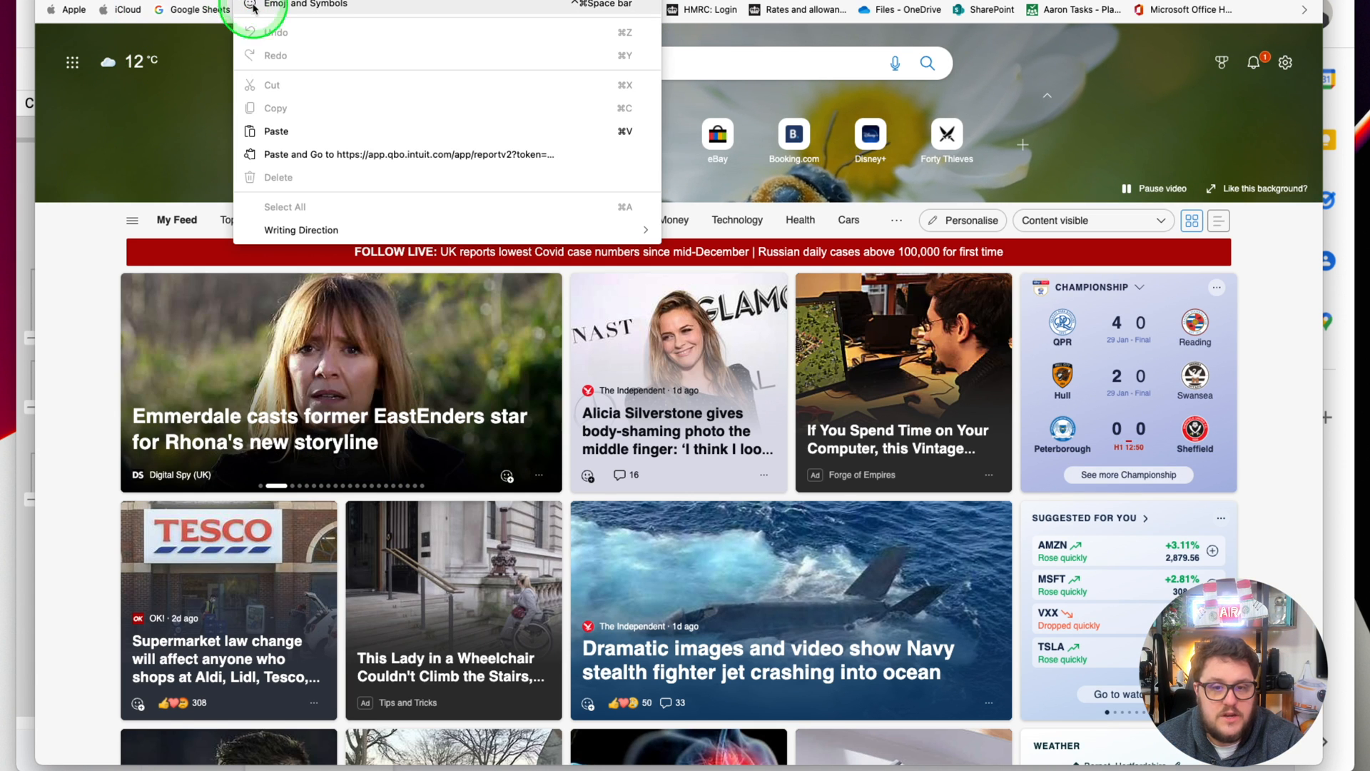
click(284, 131)
key(Return)
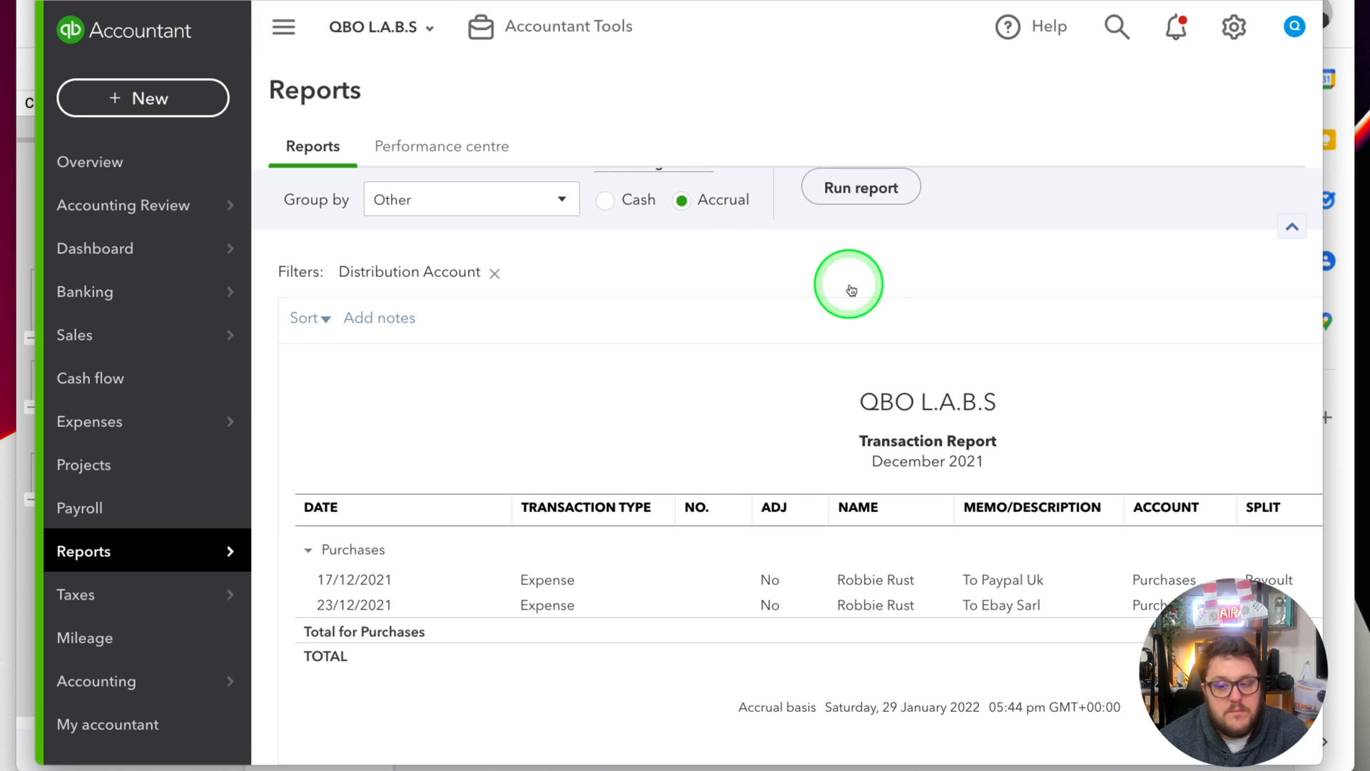
scroll(881, 300, right, 10)
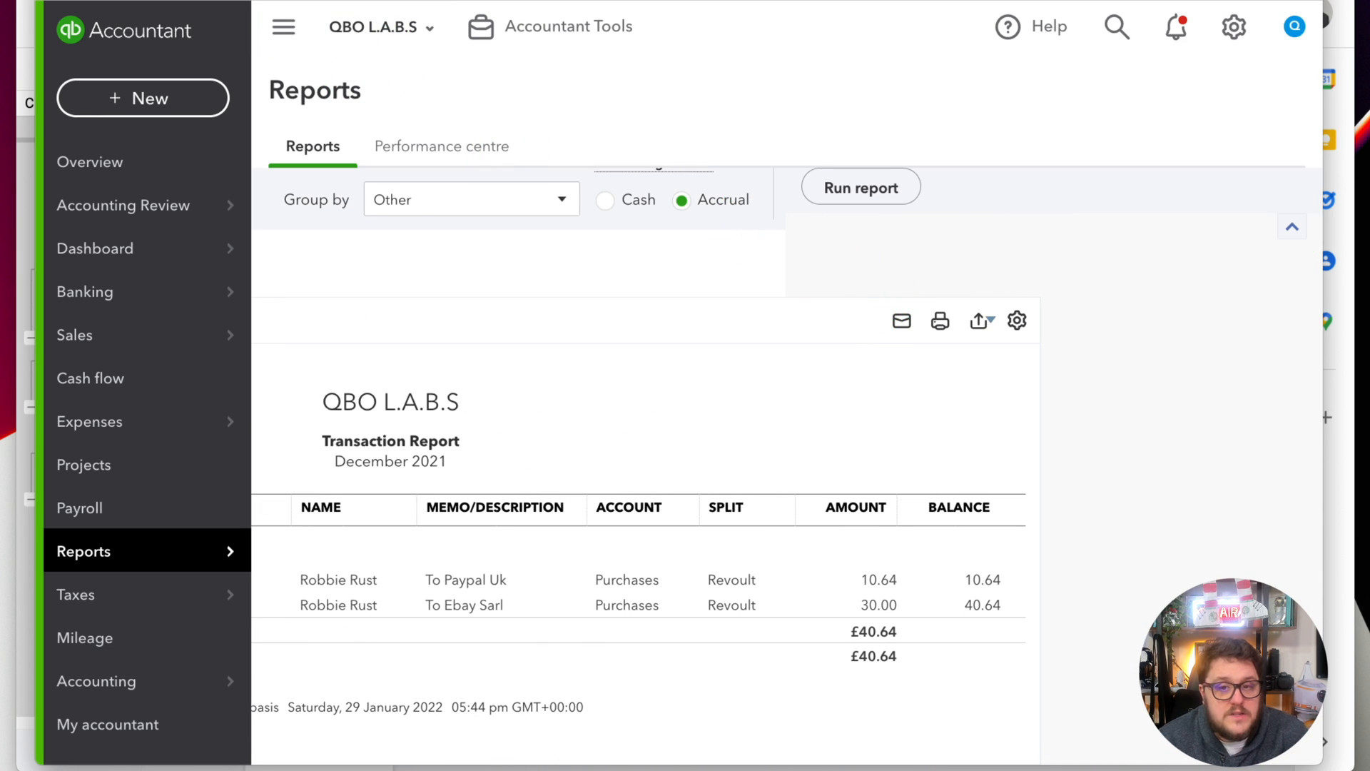
Switch back to the Example - LiveFlow spreadsheet and look over the whole Profit & Loss report
key(super+Tab)
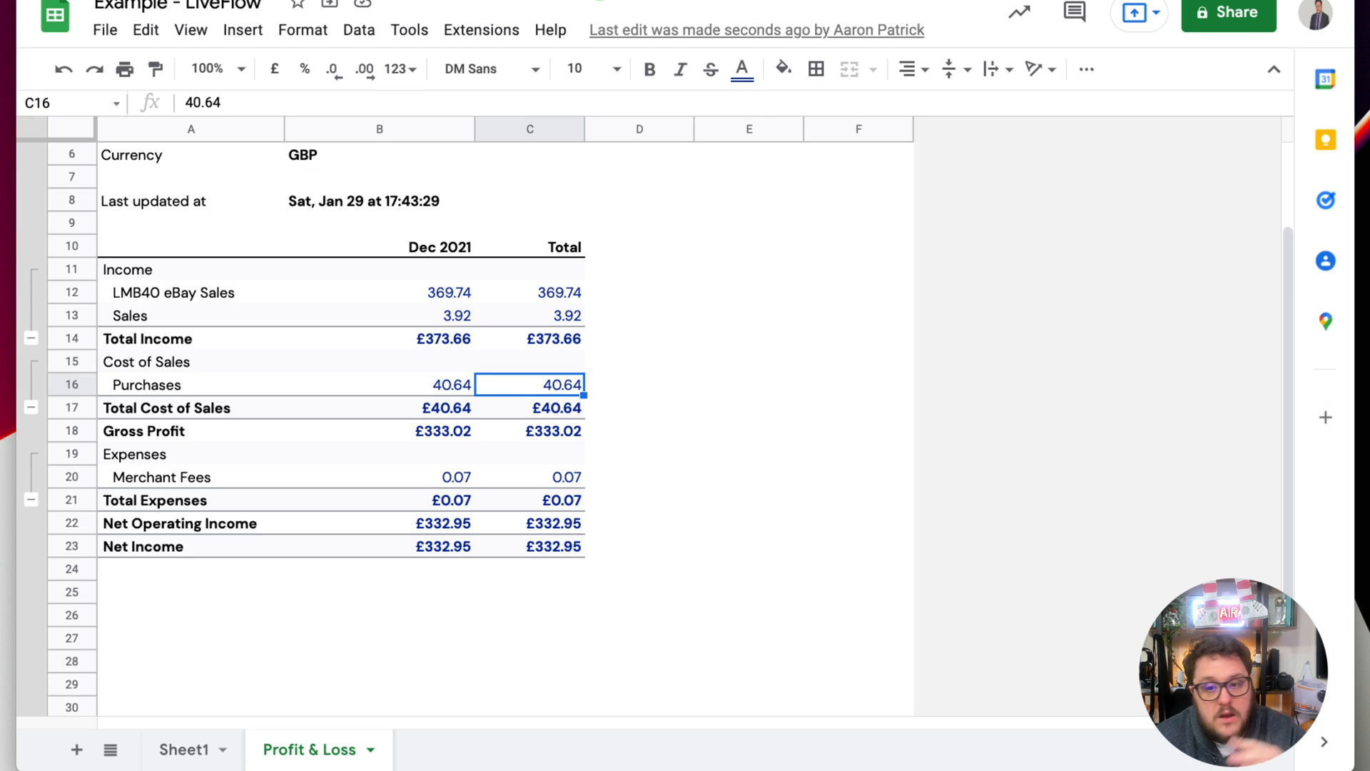
click(678, 290)
scroll(689, 419, down, 2)
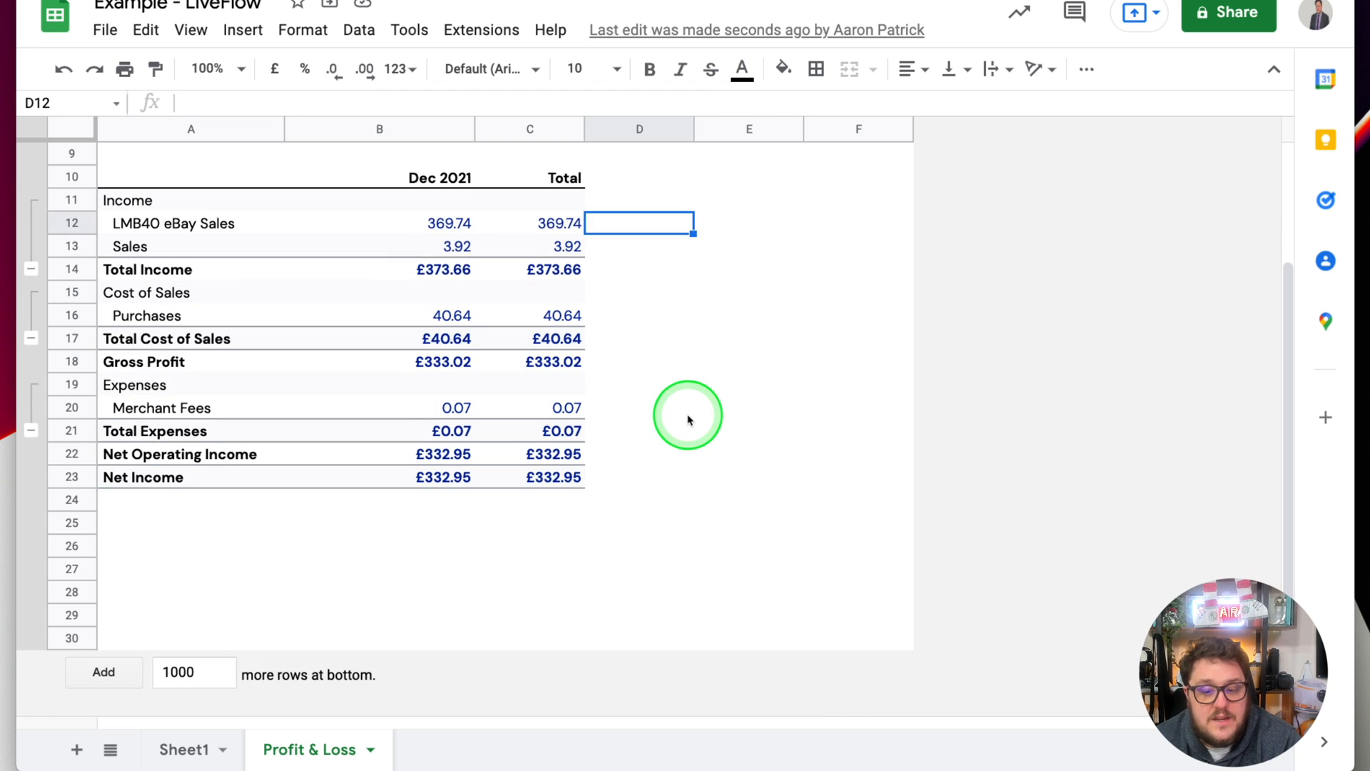
scroll(689, 419, up, 3)
click(735, 384)
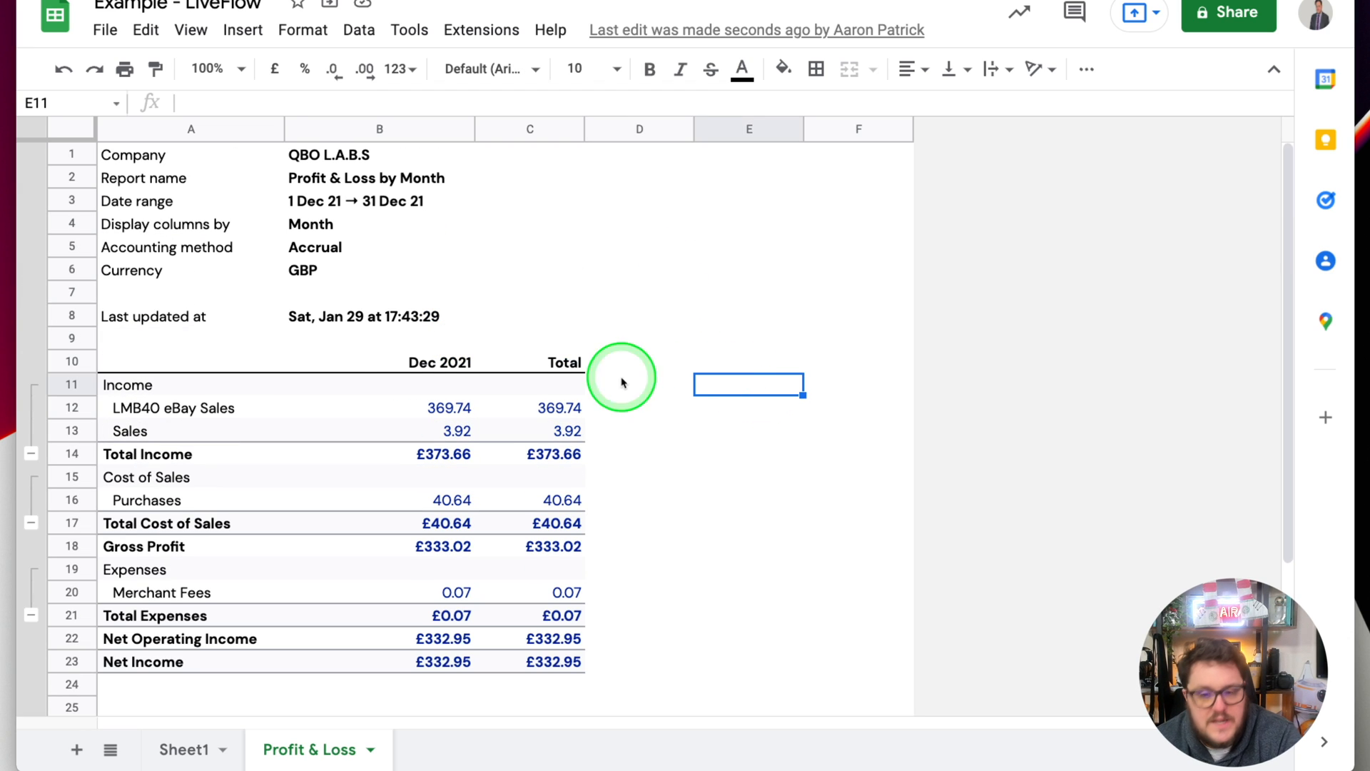
Collapse the Income and Cost of Sales row groups and expand them again
click(30, 456)
click(30, 455)
click(30, 408)
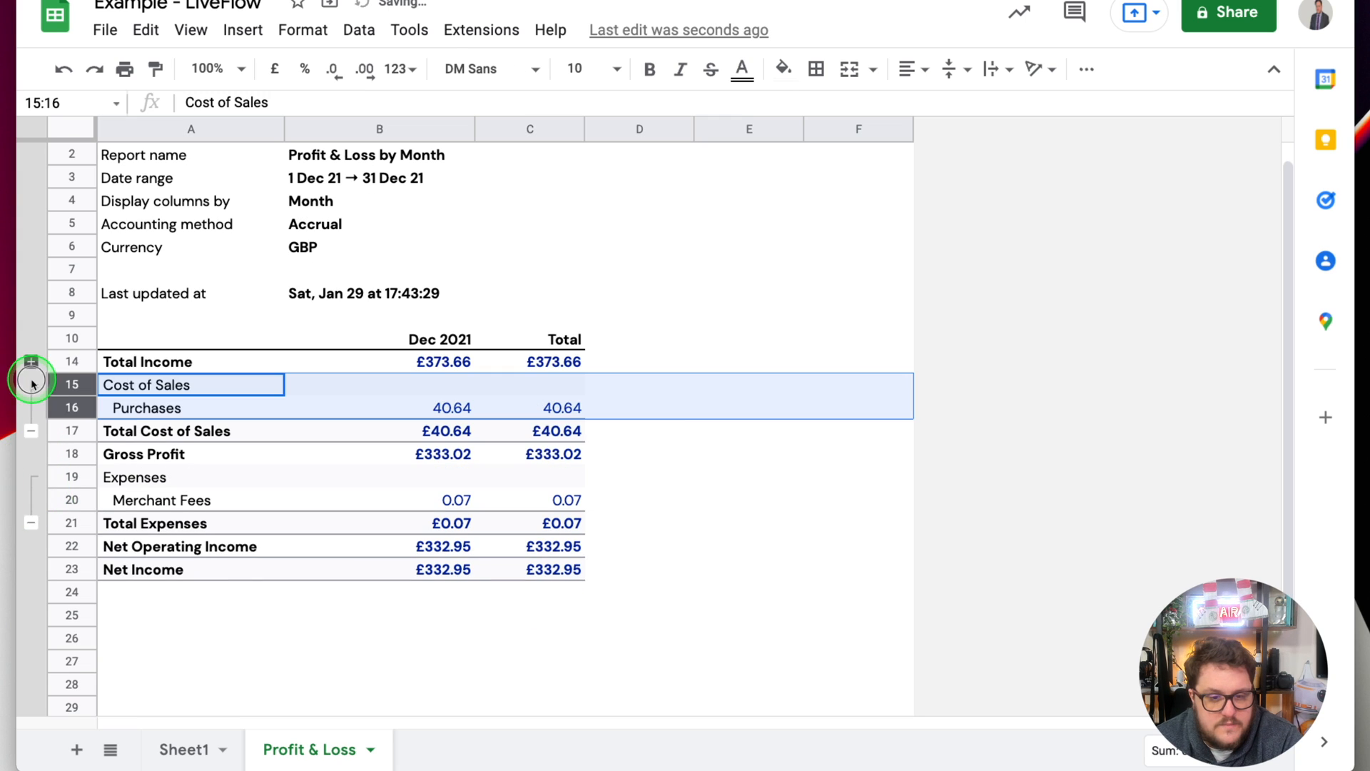
click(30, 362)
click(723, 265)
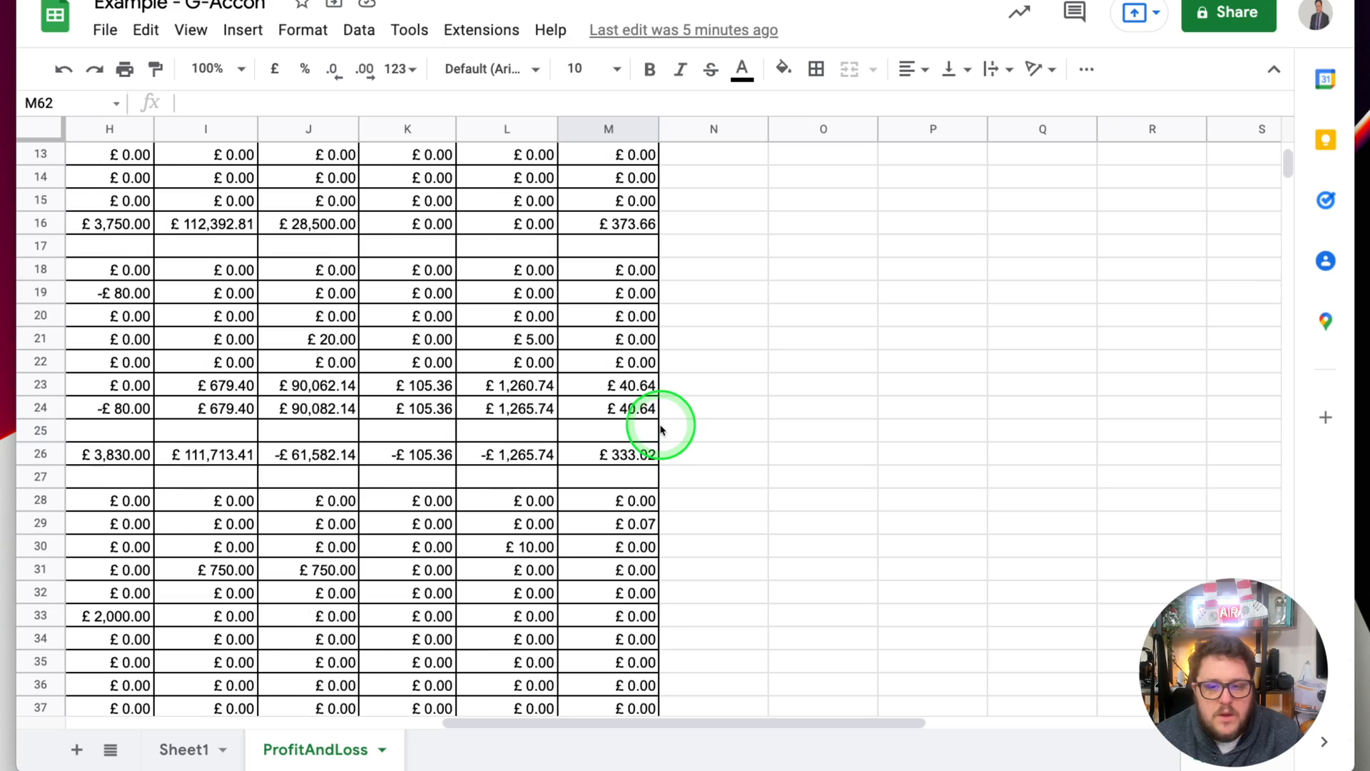
Look over the monthly columns of the ProfitAndLoss report in the Example - G-Accon spreadsheet for comparison
scroll(646, 428, up, 5)
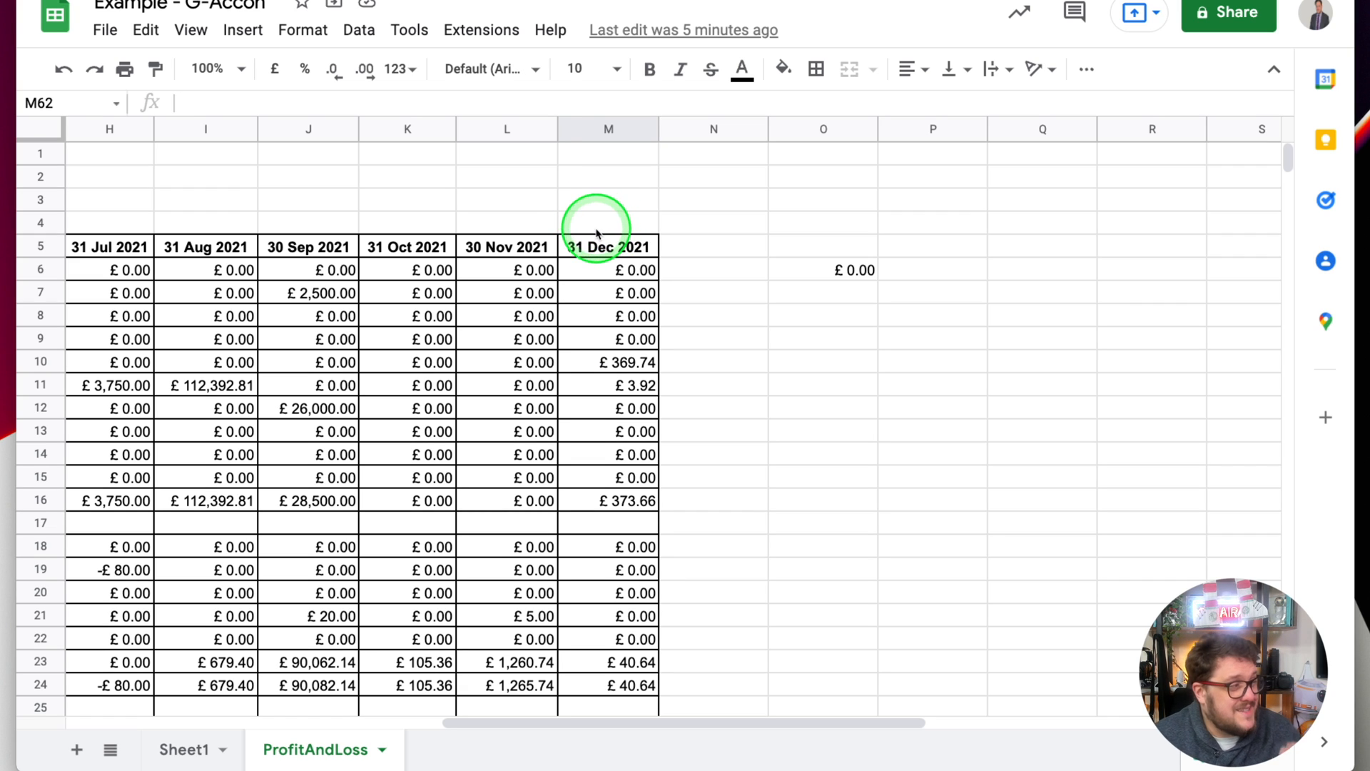
scroll(528, 243, left, 10)
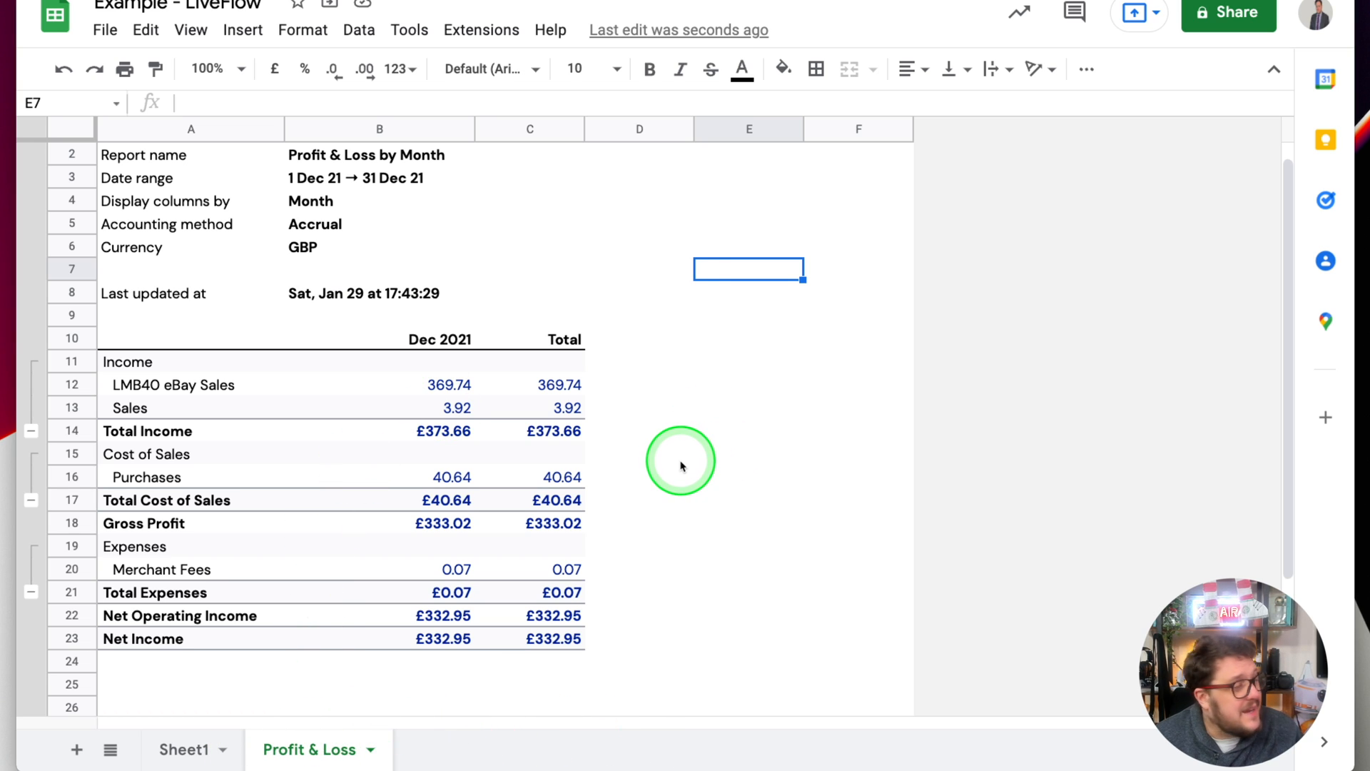
In the LiveFlow spreadsheet, enter the test formula =C16+C16 in cell E16 and clear the cell again
click(556, 476)
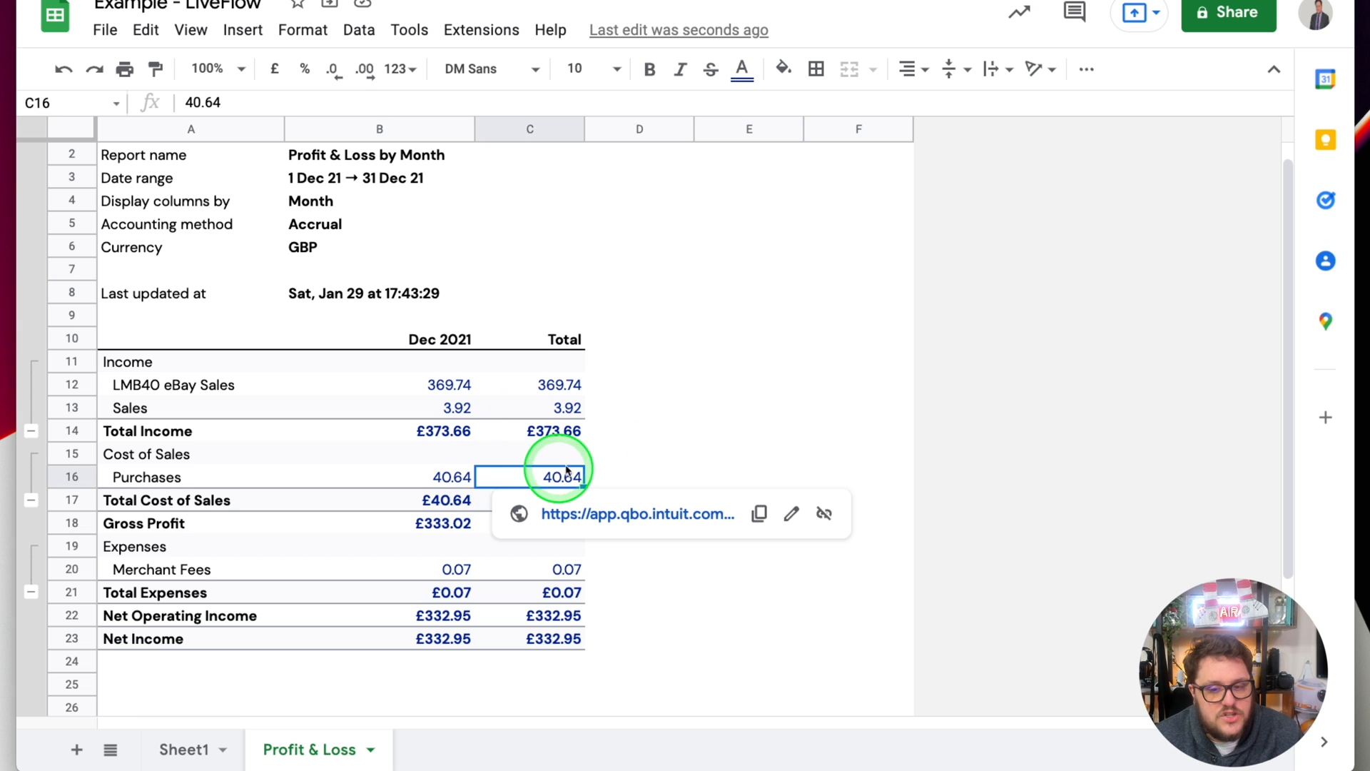
click(714, 474)
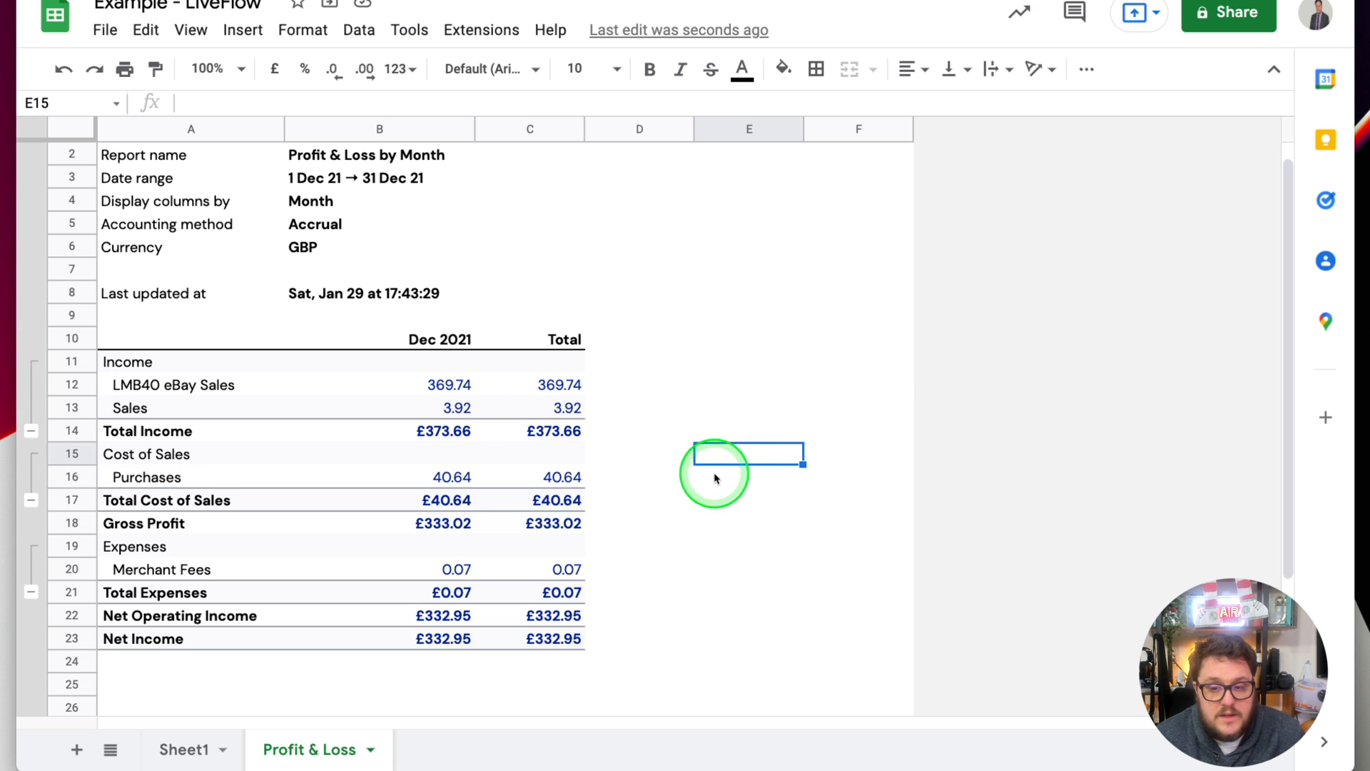
text(=C16+C16)
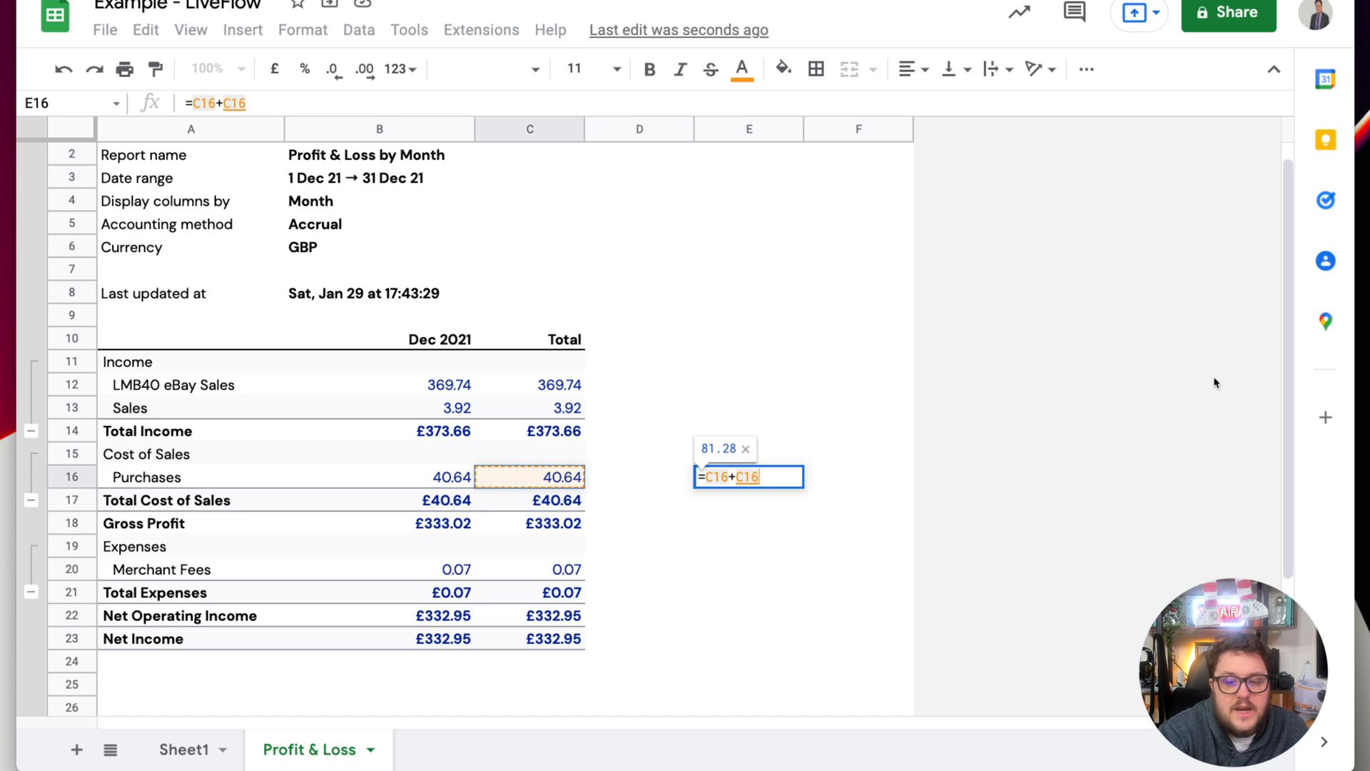
key(Return)
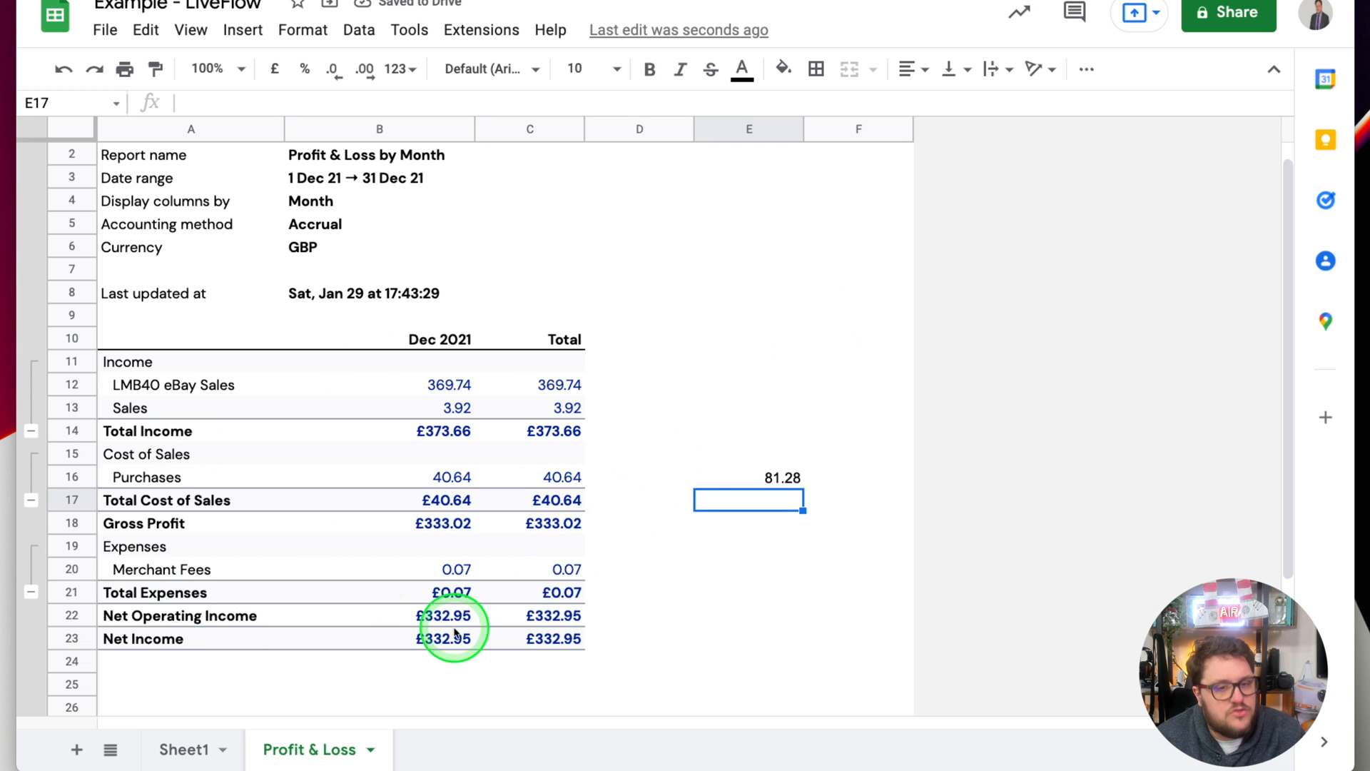
click(760, 471)
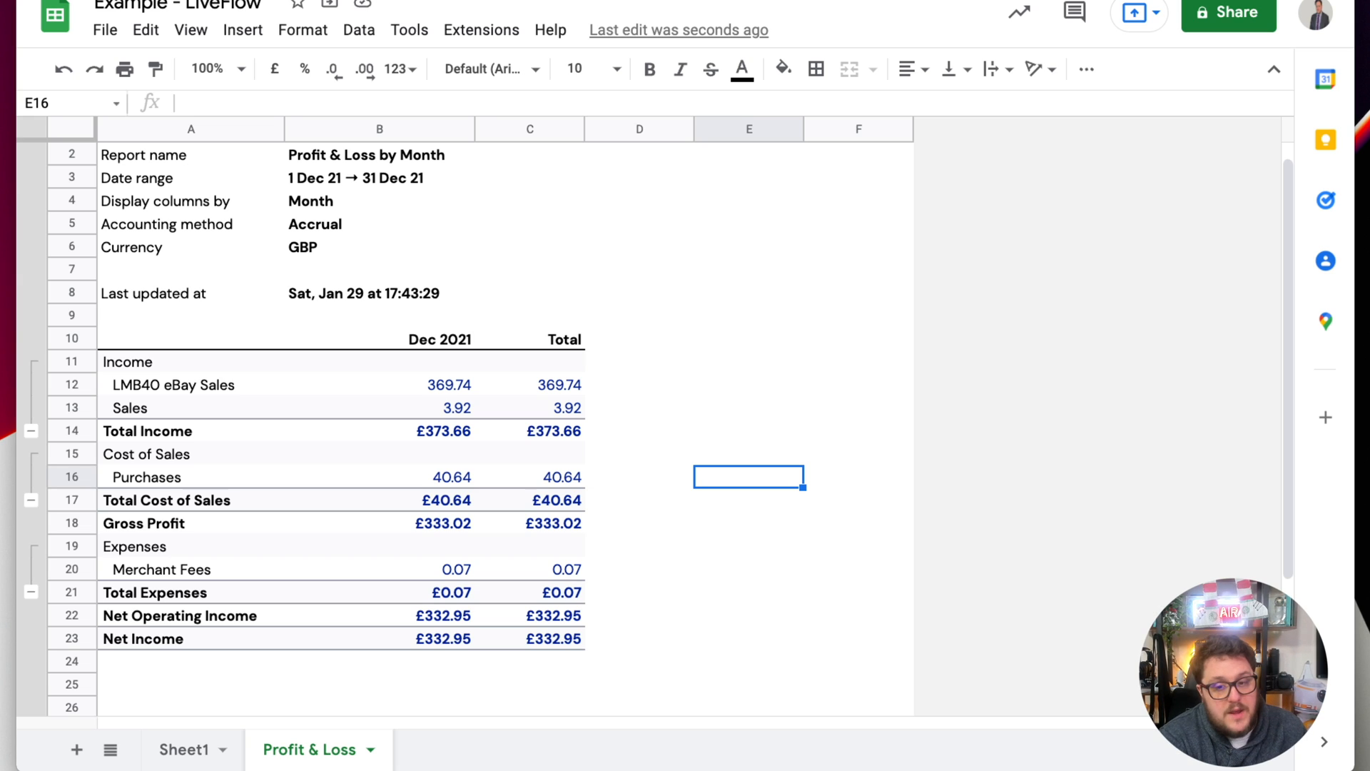
key(Left)
key(Left)
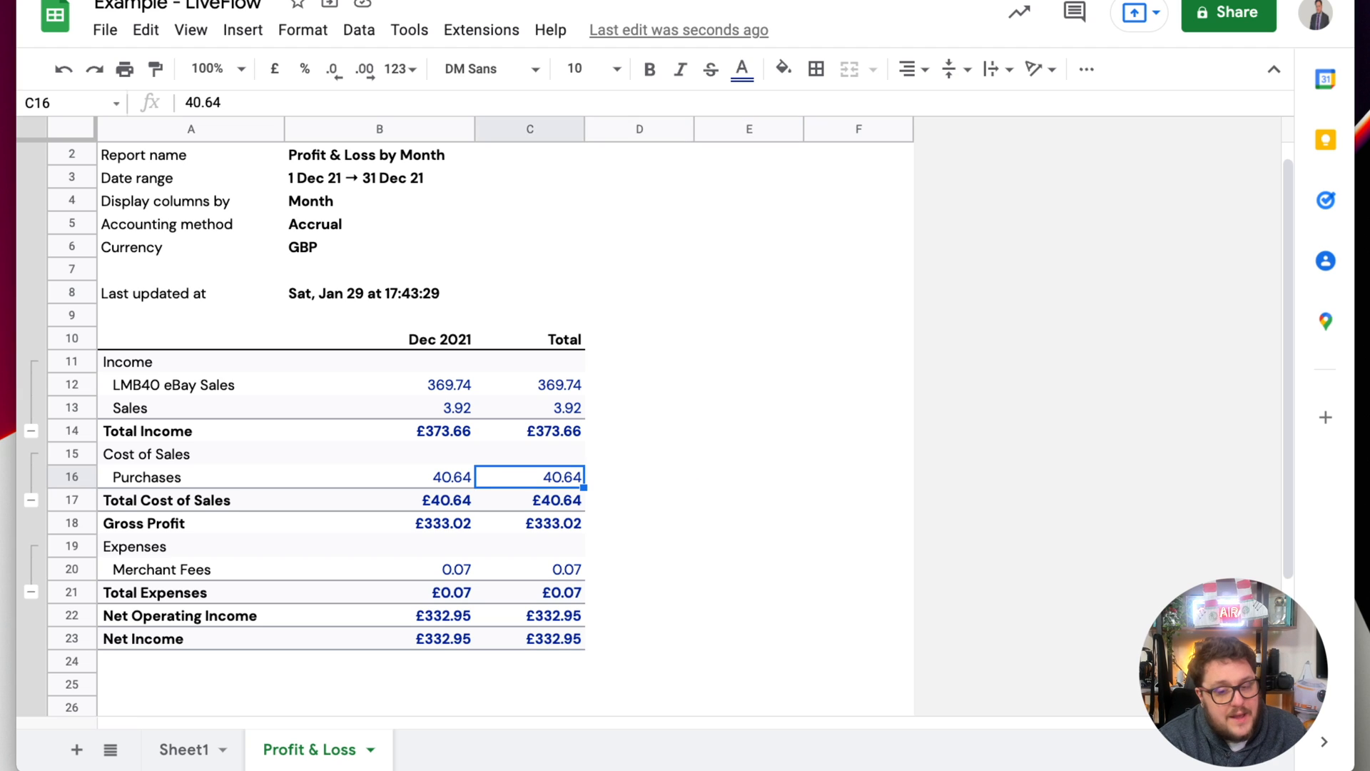
key(Right)
key(Down)
key(Down)
key(Down)
key(Down)
key(Left)
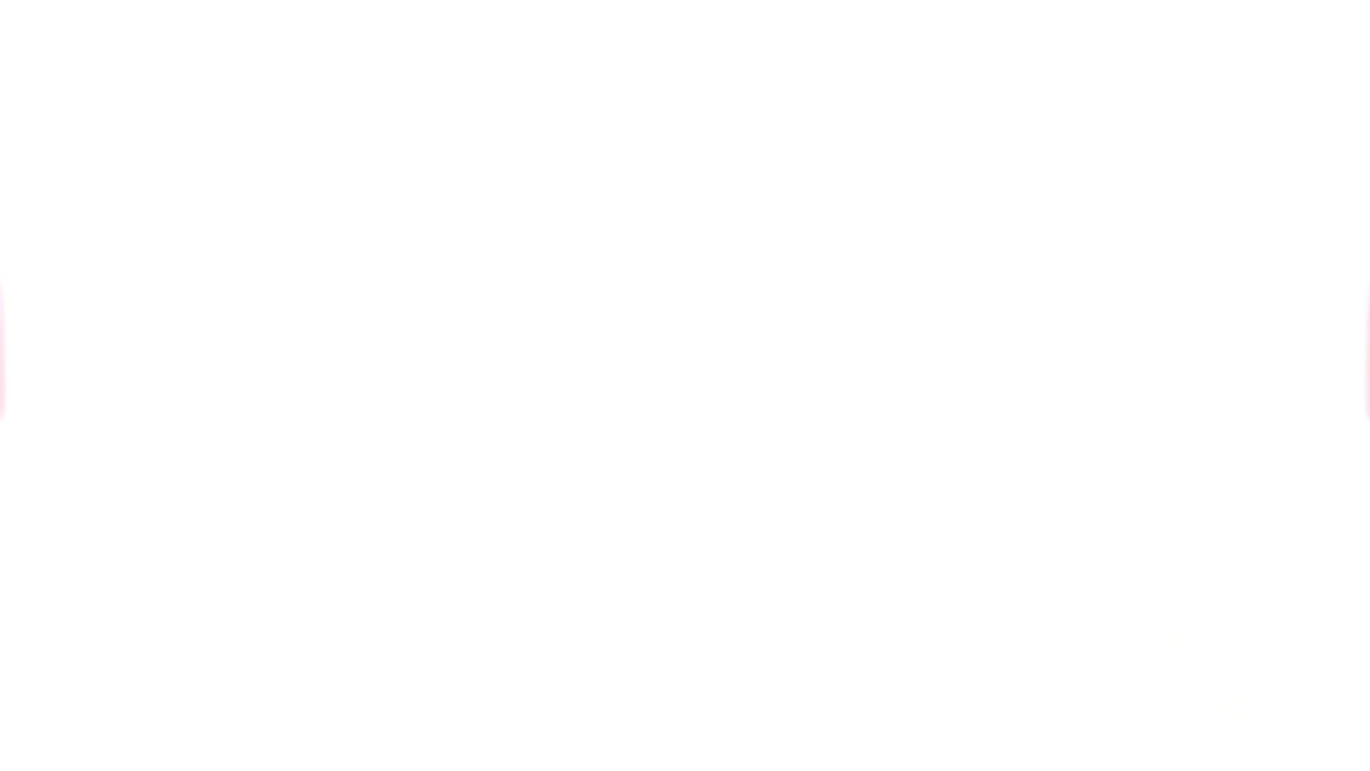
Check the QuickBooks links on the Purchases total and the LMB40 eBay Sales figures, and review the cell actions for B12
click(561, 474)
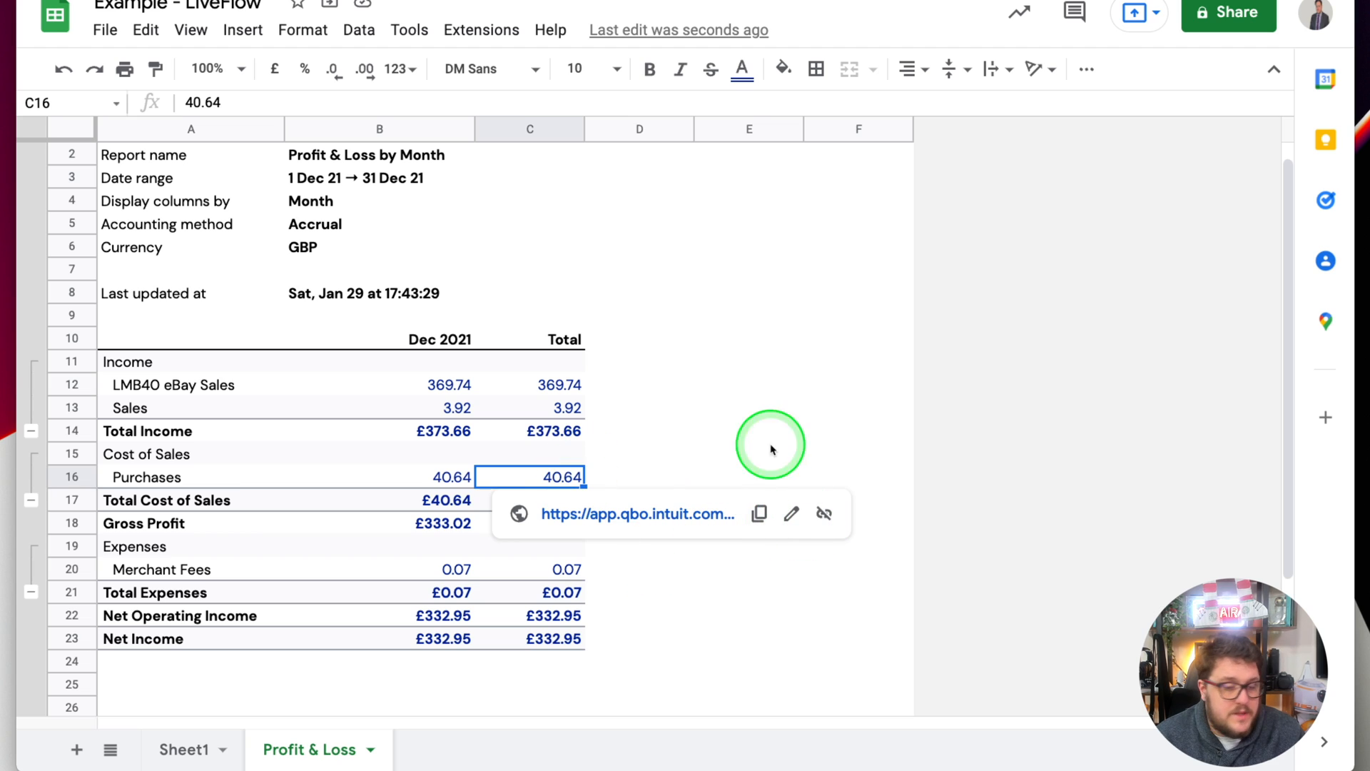
click(555, 387)
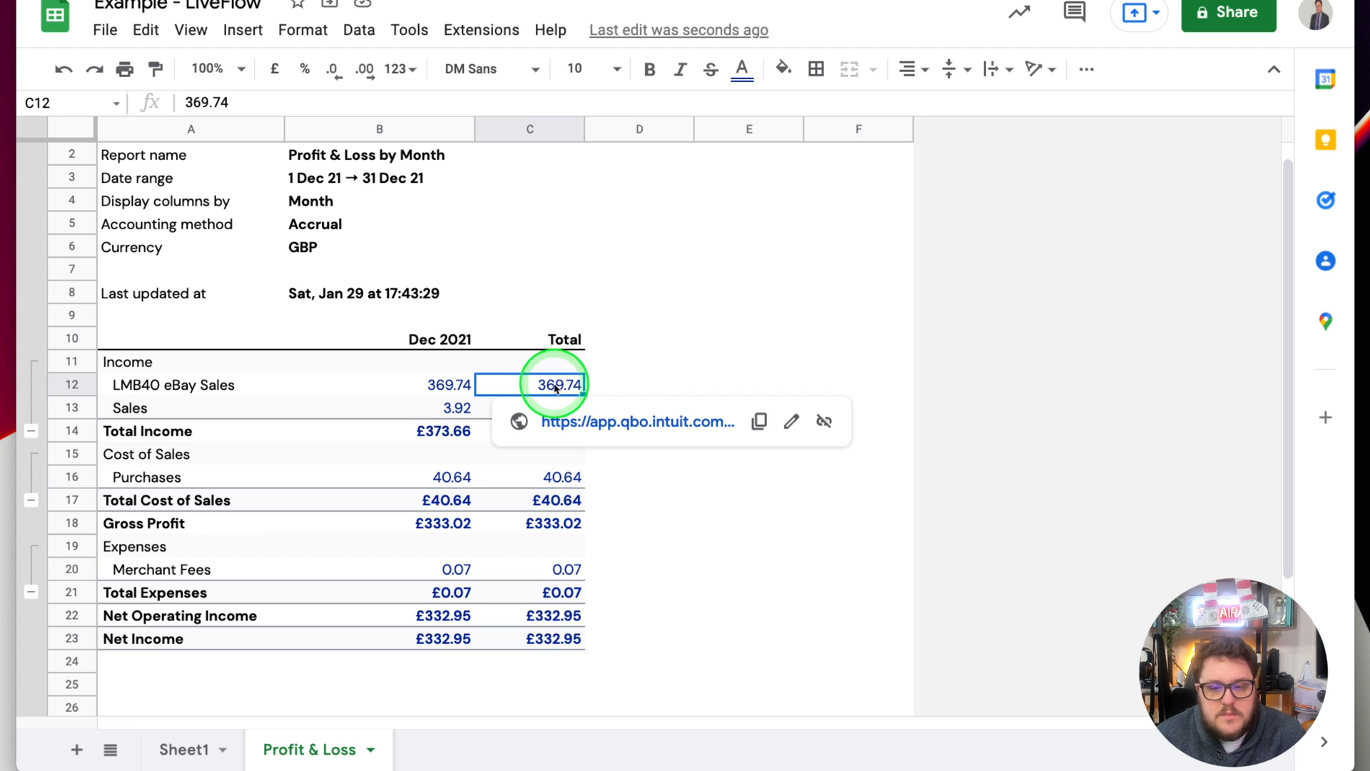
click(440, 385)
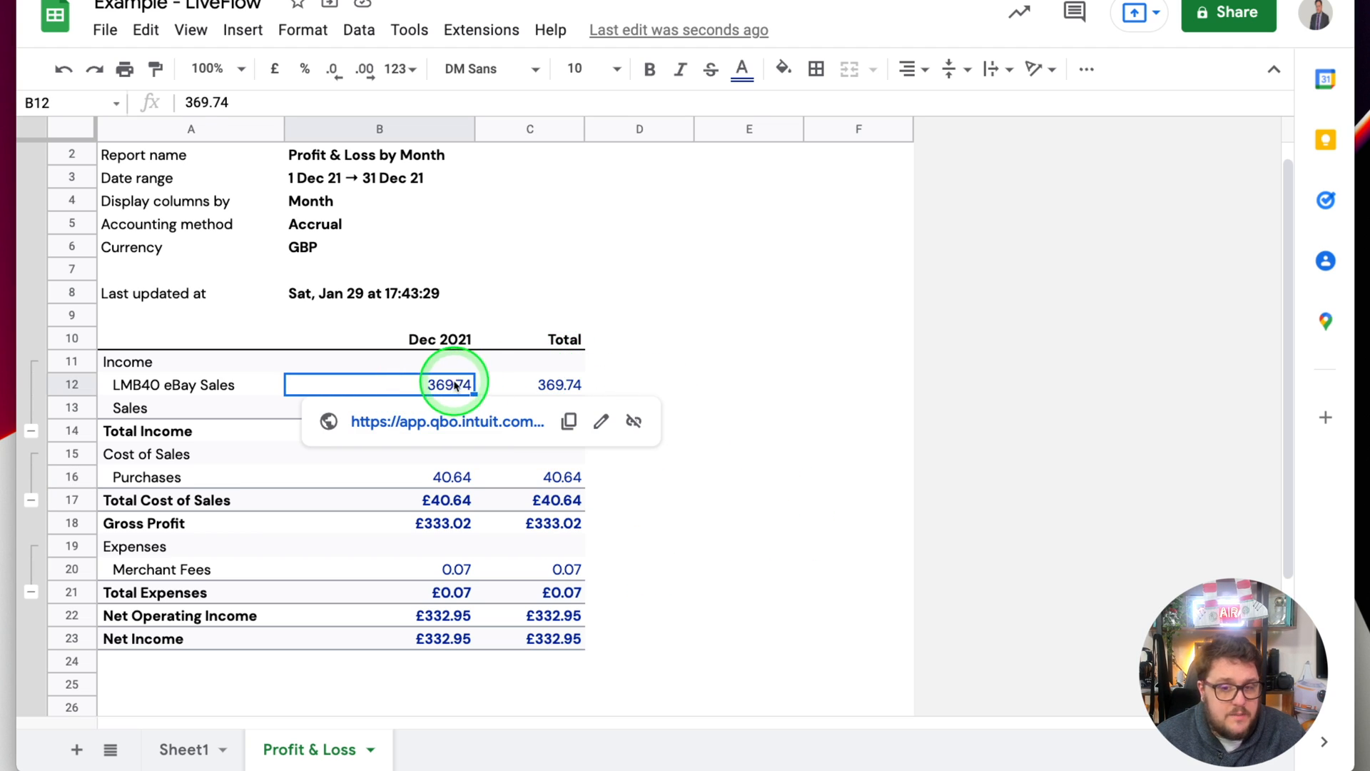
click(479, 435)
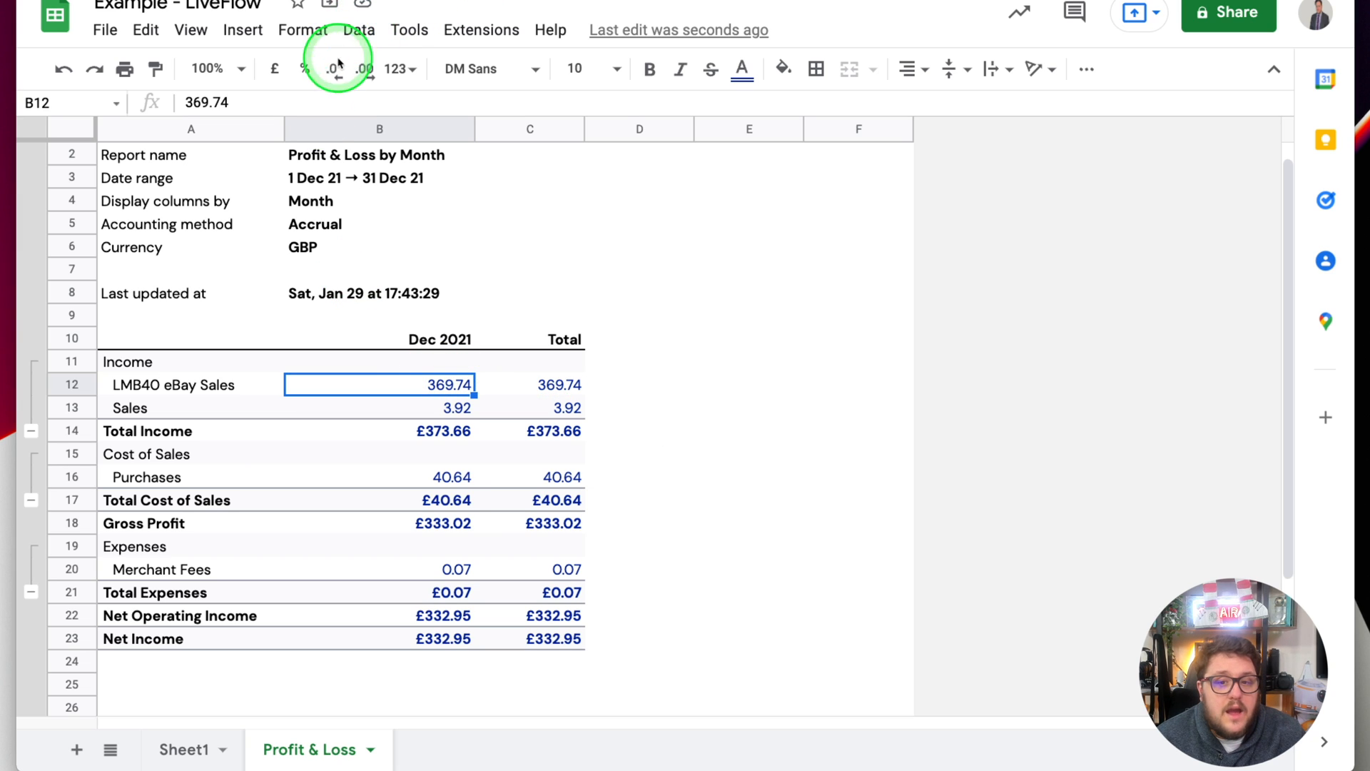
right_click(417, 389)
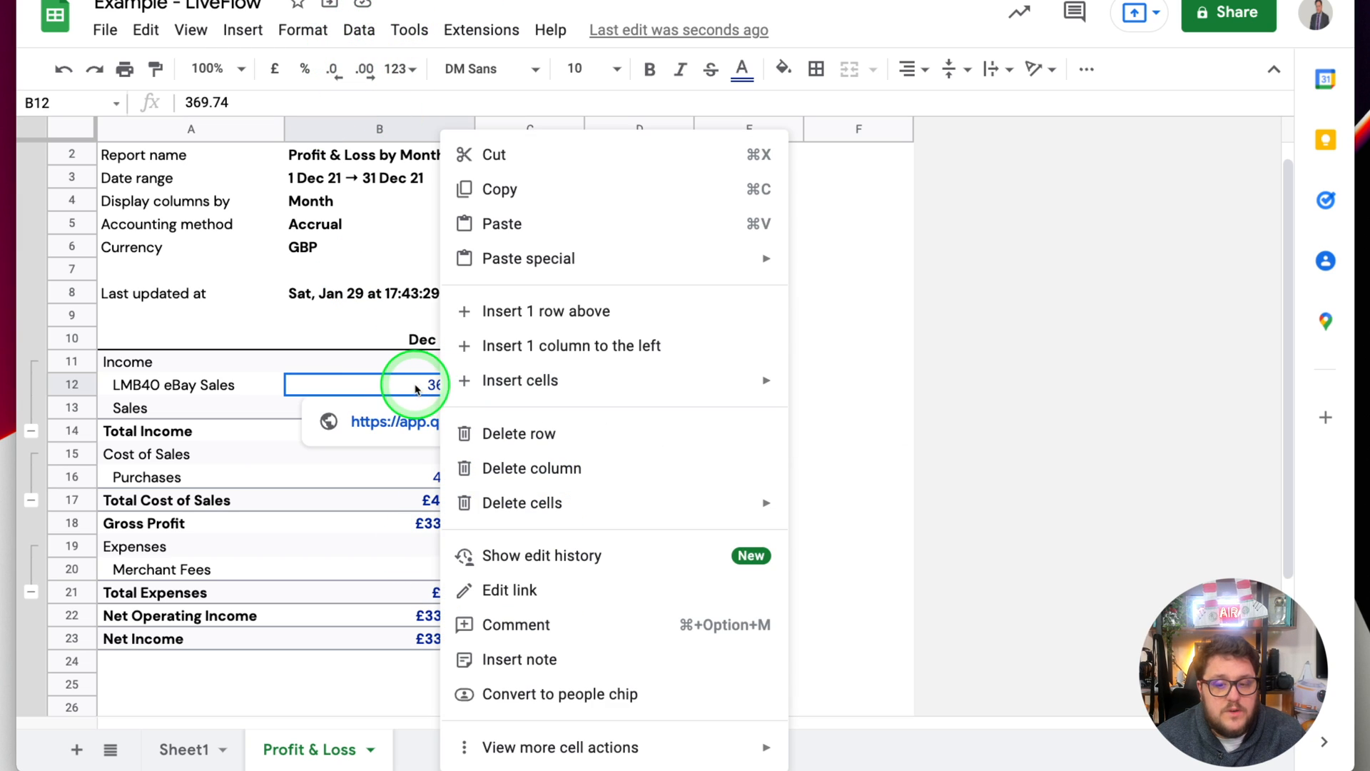
click(885, 367)
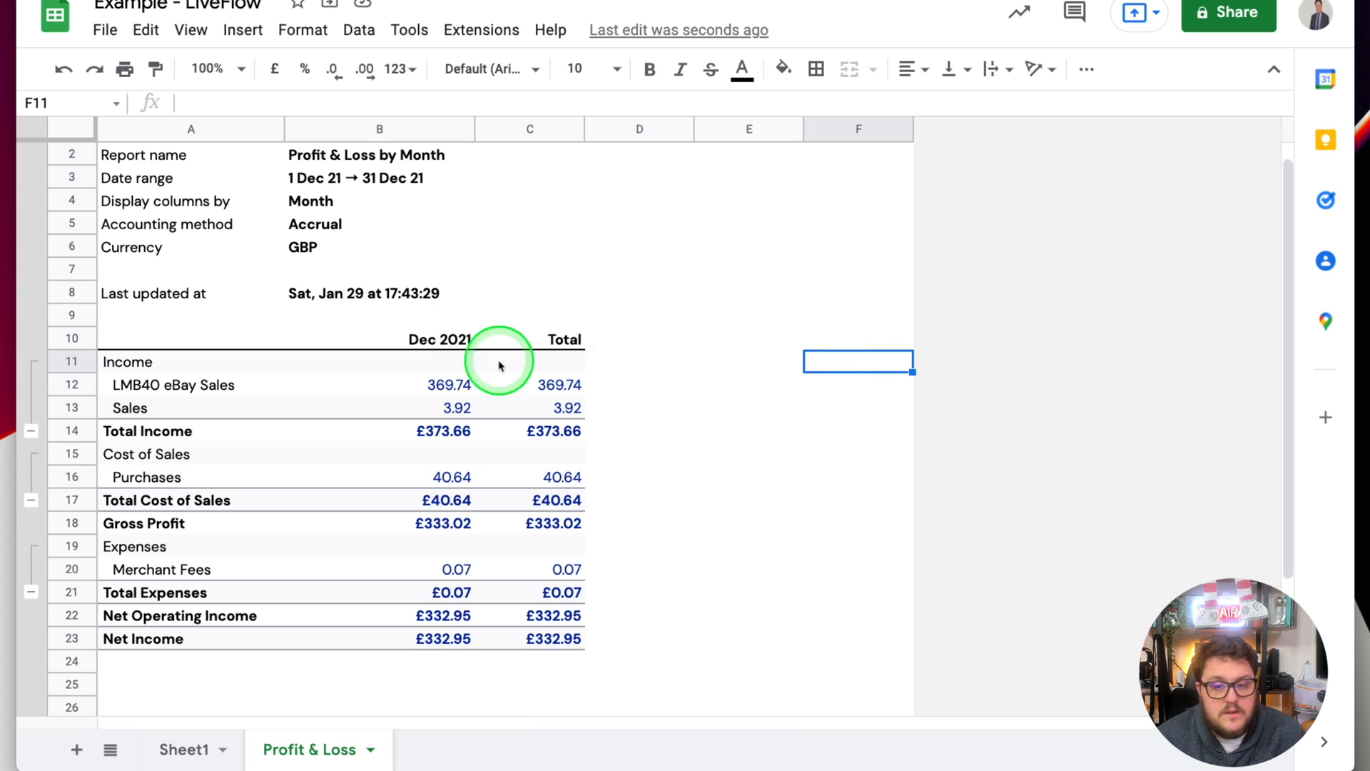
Drill down into the December 2021 LMB40 eBay Sales figure with LiveFlow to review its underlying transactions, and close the add-on window
click(344, 386)
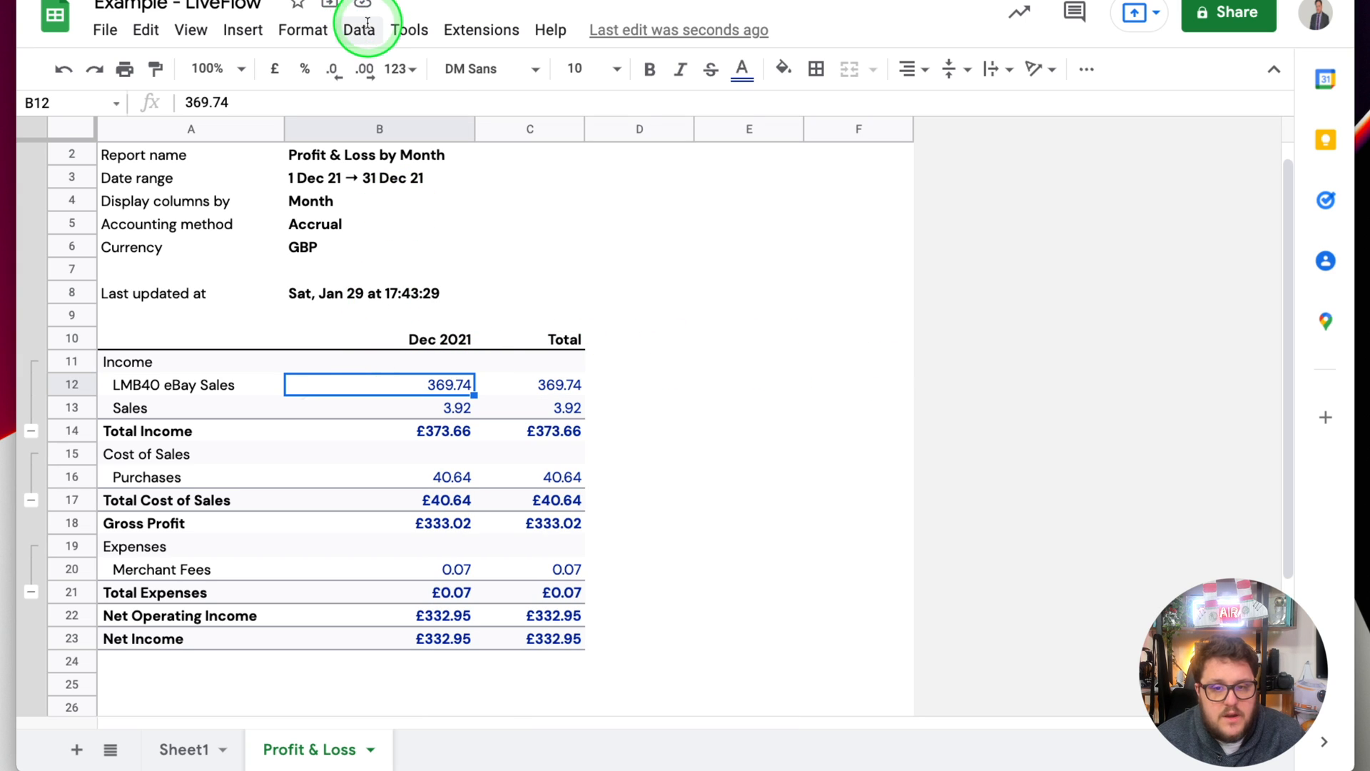
click(410, 32)
click(481, 30)
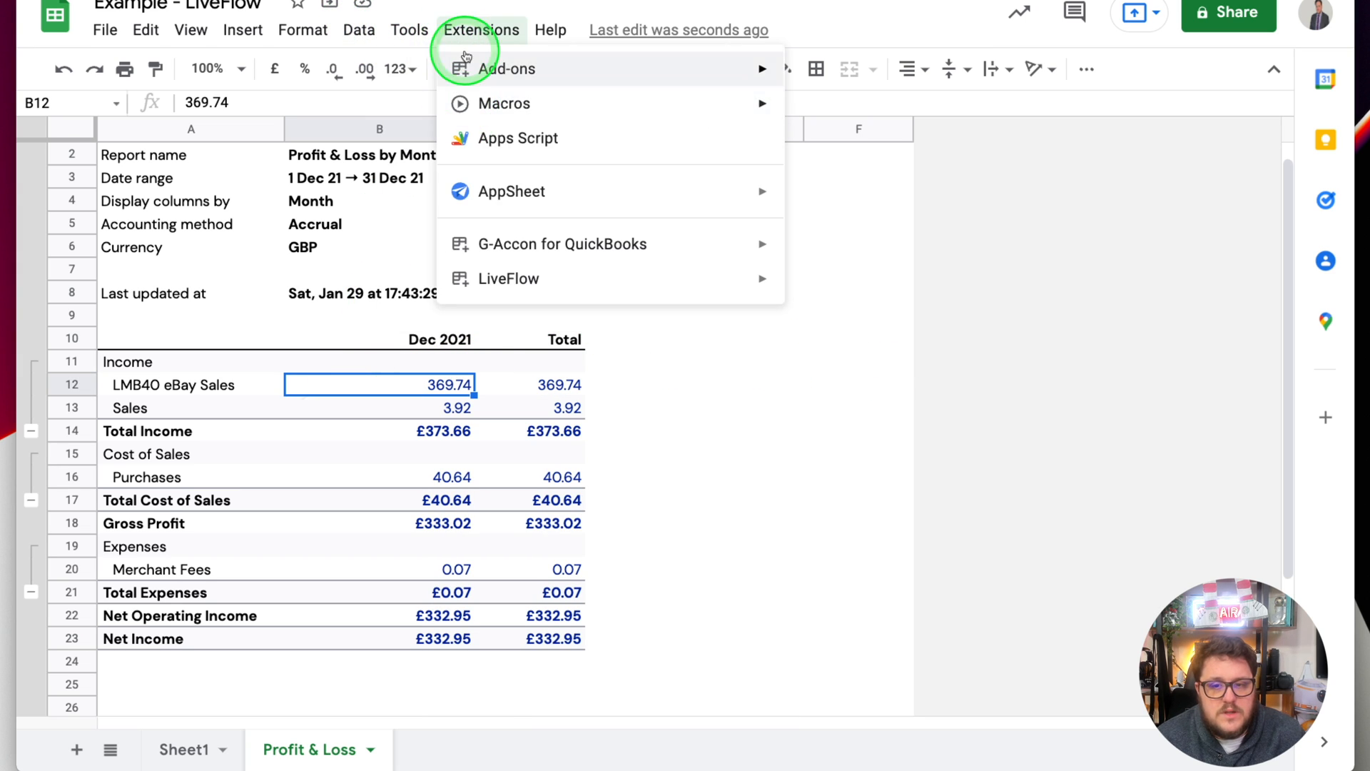
mouse_move(525, 278)
click(968, 319)
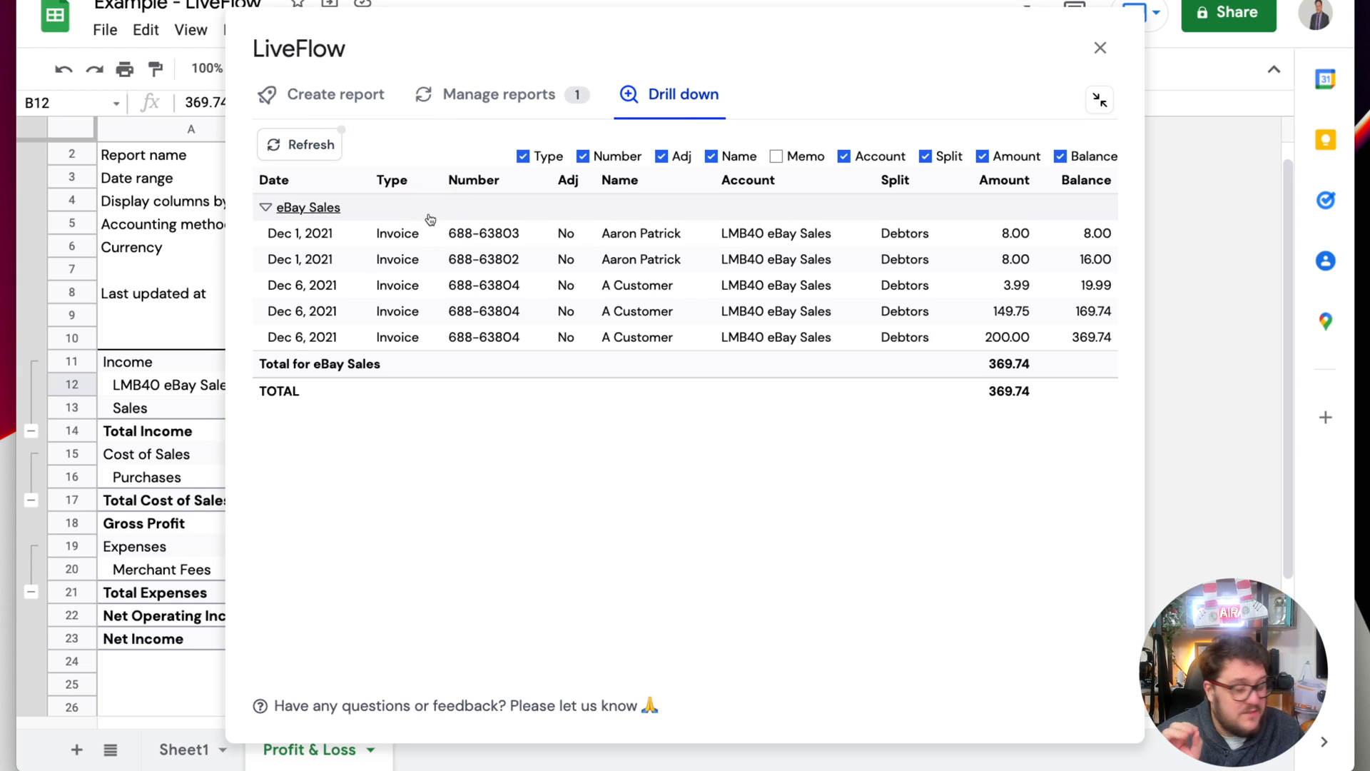
click(691, 301)
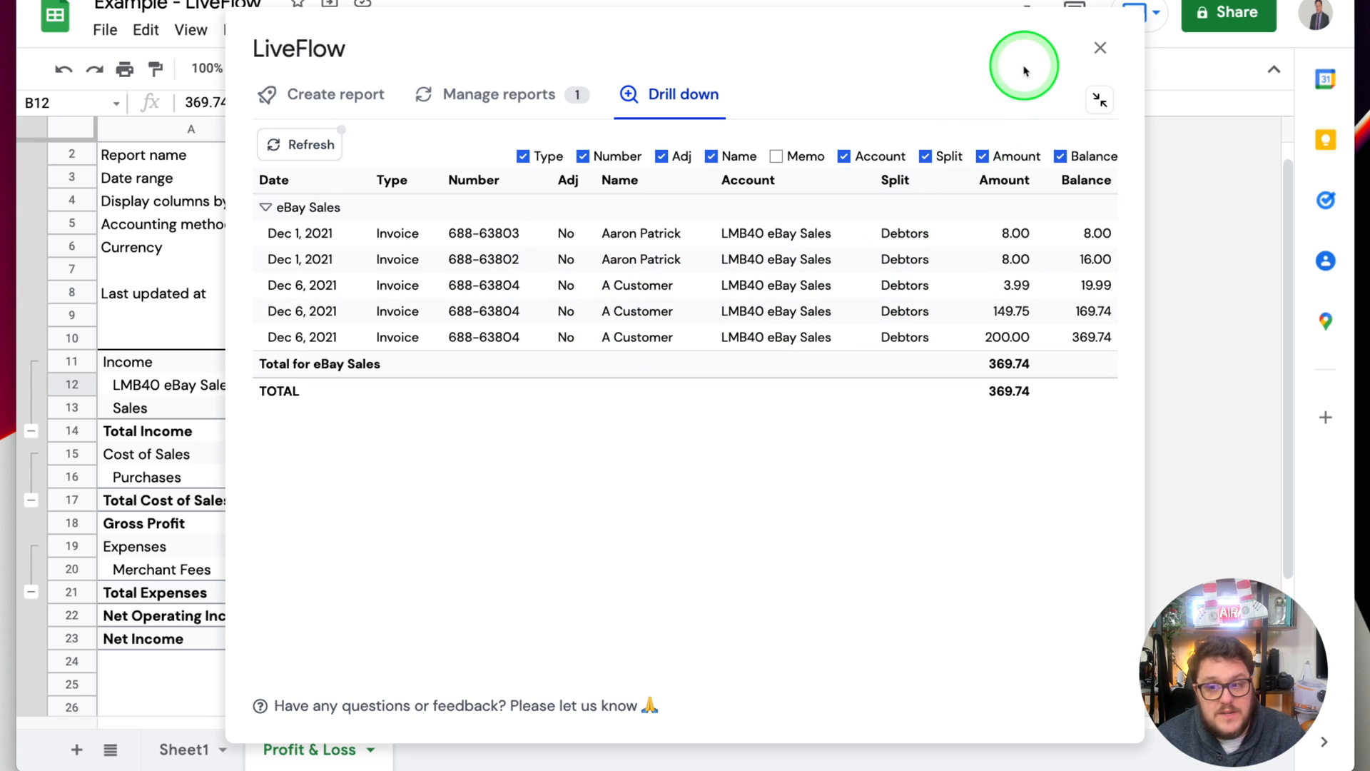
click(1100, 48)
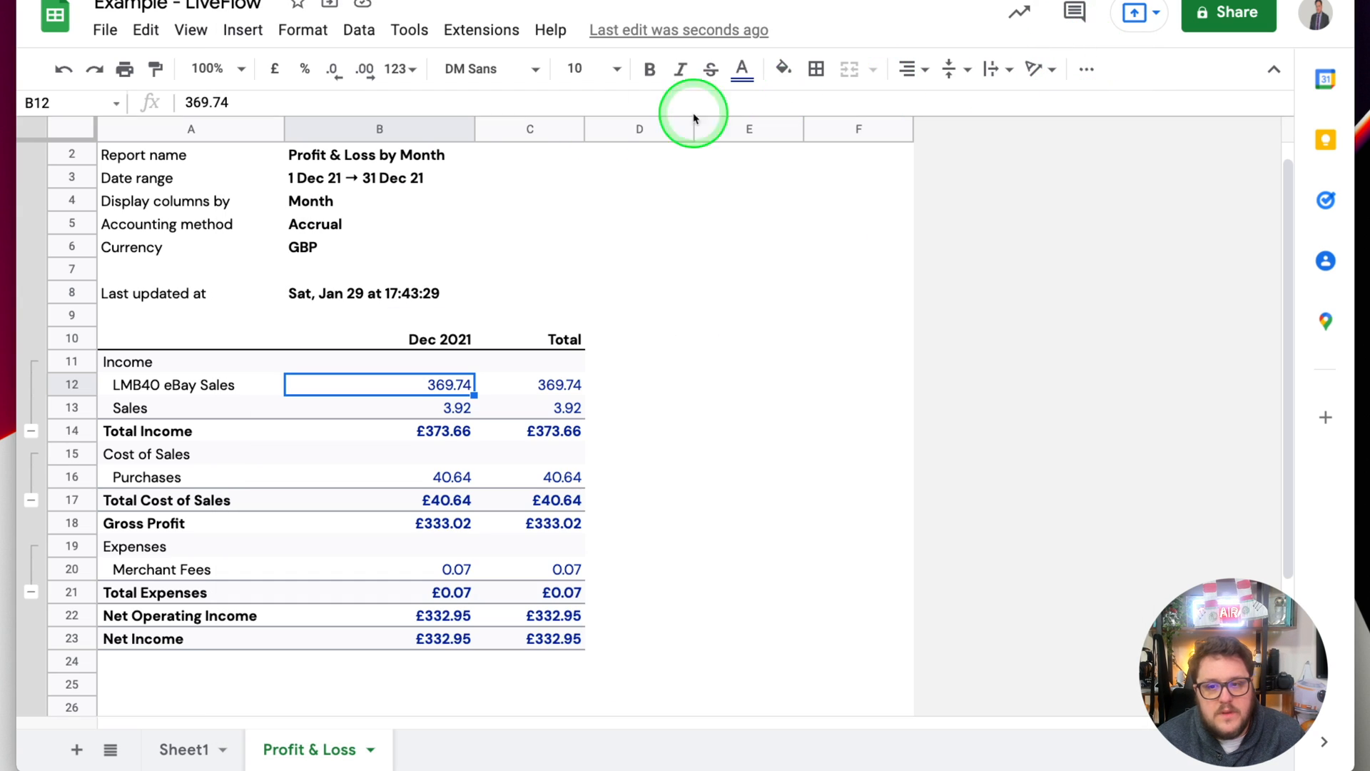
Start a new LiveFlow report for QBO L.A.B.S and choose Transaction List as the report
click(408, 30)
click(482, 30)
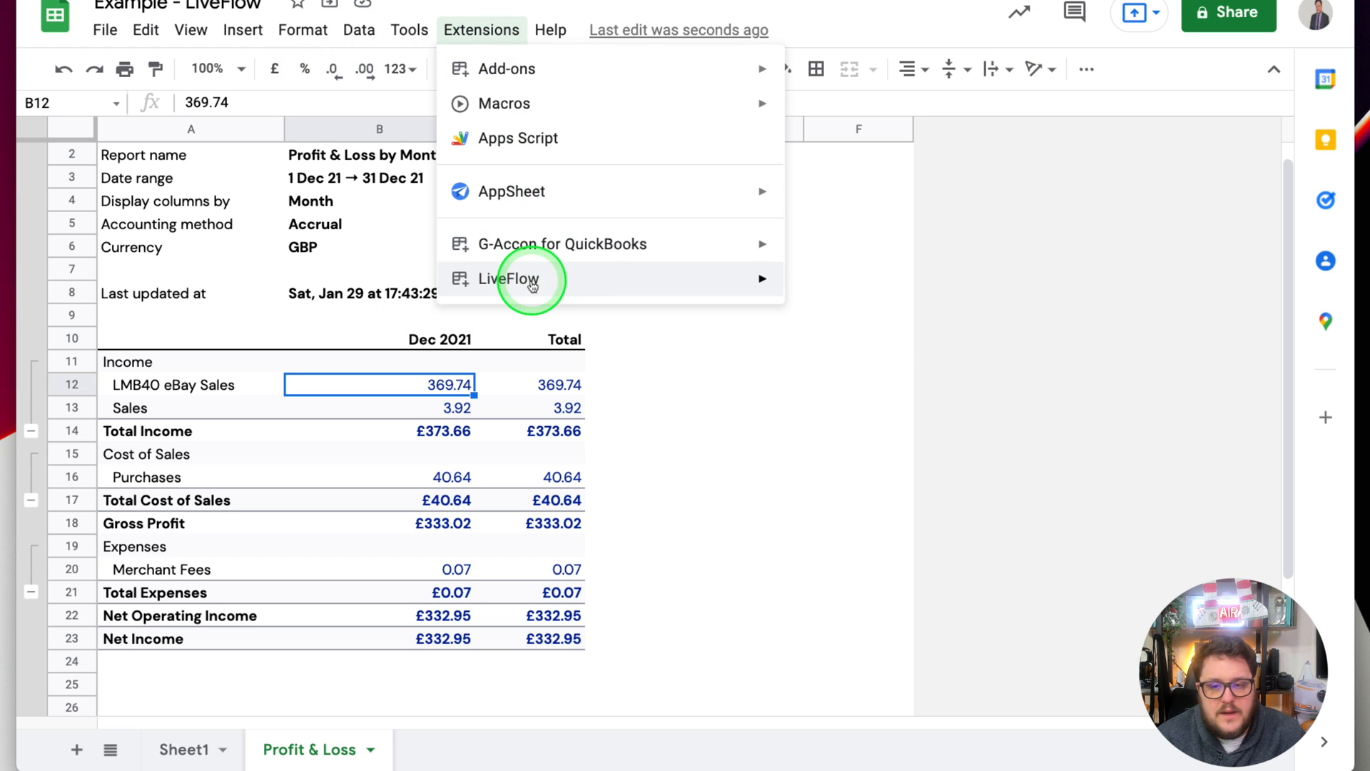
mouse_move(505, 278)
click(876, 293)
click(442, 263)
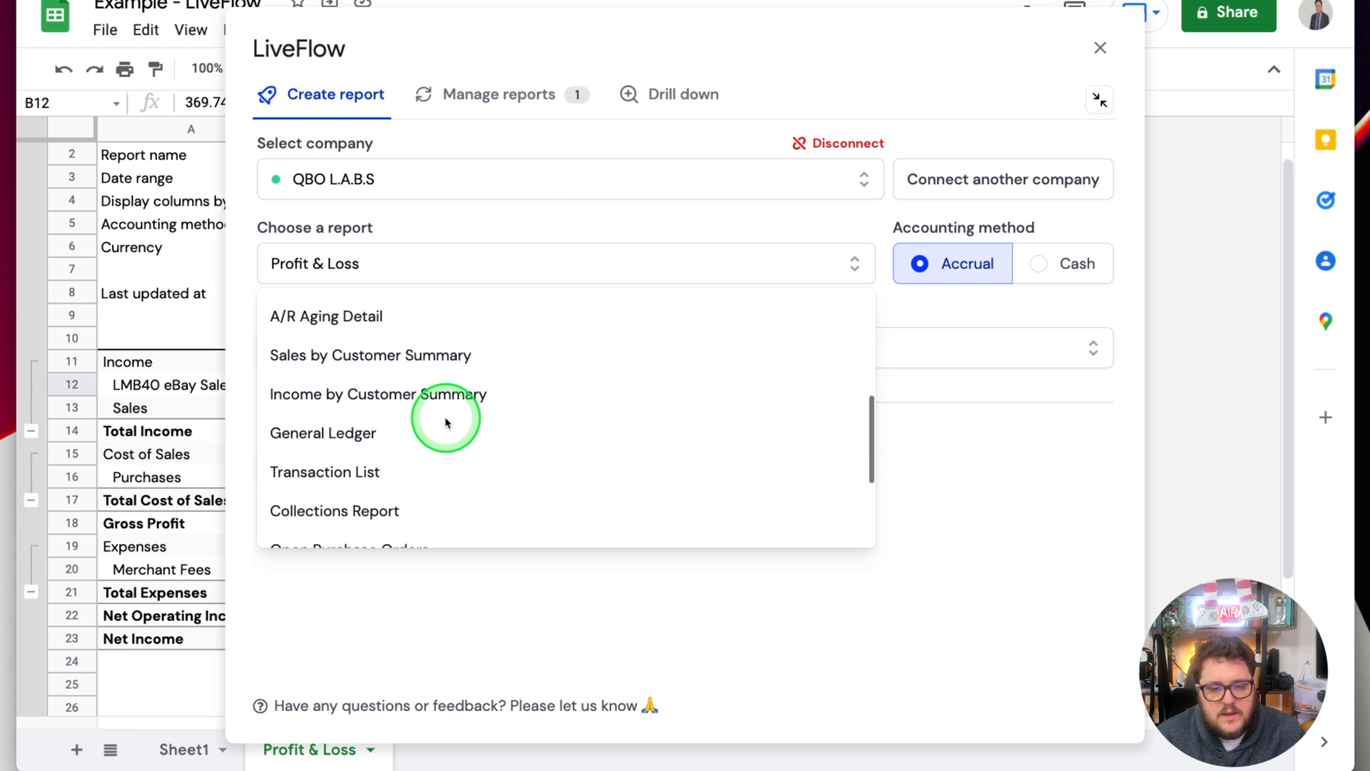
click(485, 470)
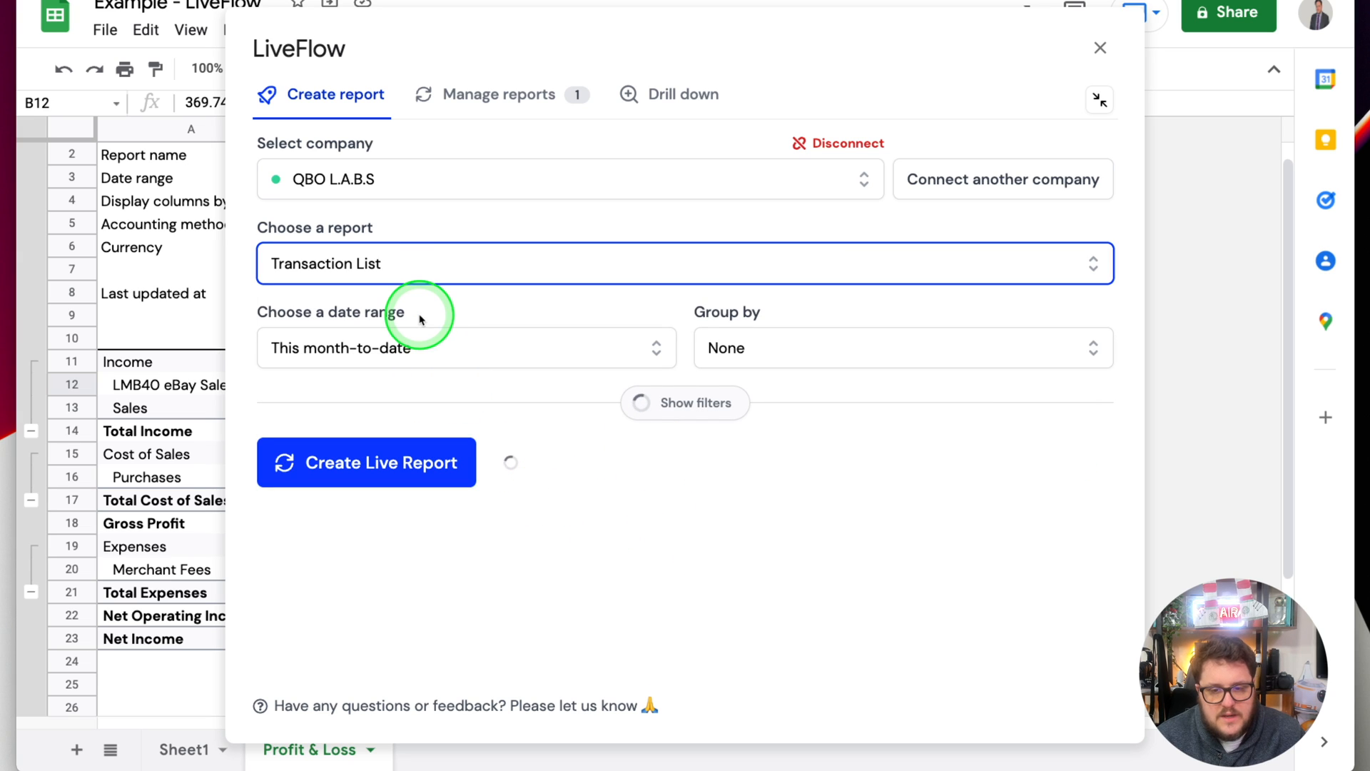
Set the date range to Since 90 days ago, check the available filters, and create the live Transaction List report
click(424, 351)
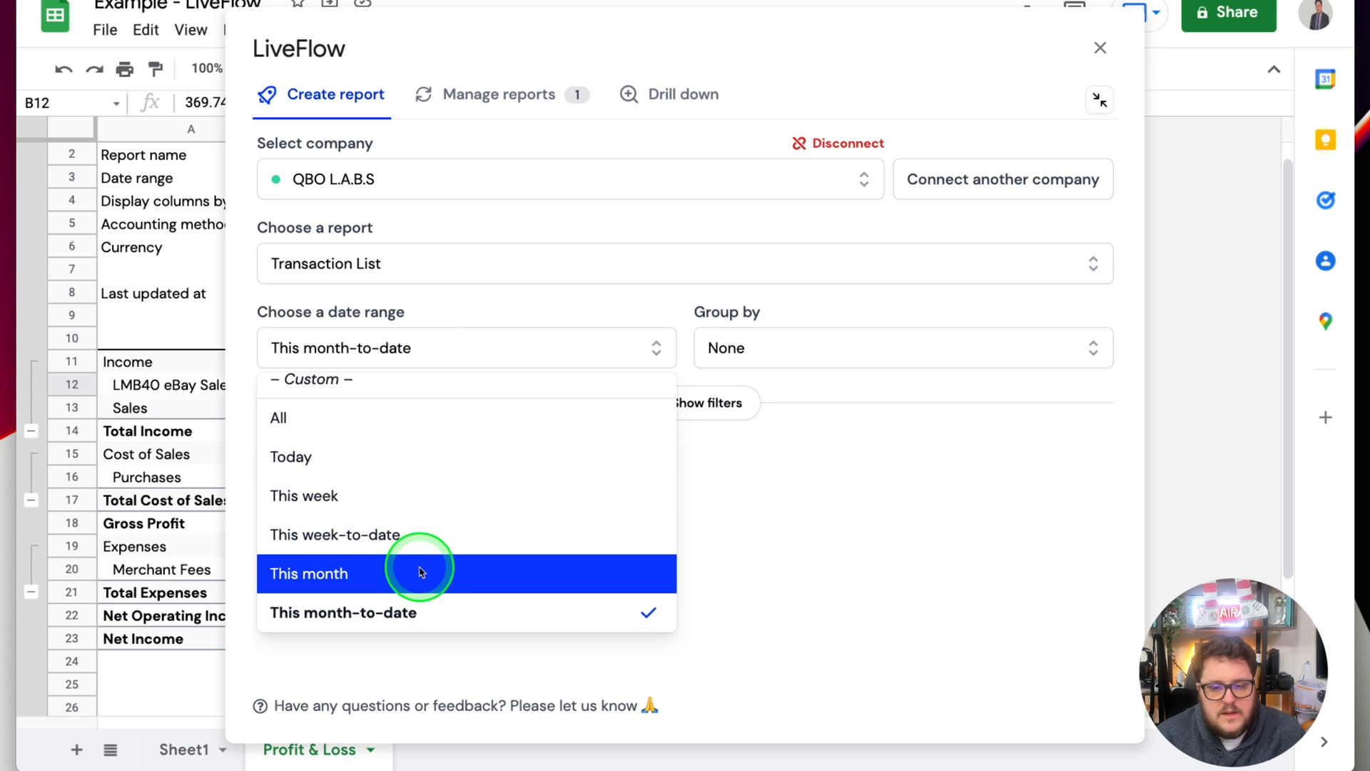
scroll(422, 568, down, 5)
click(489, 482)
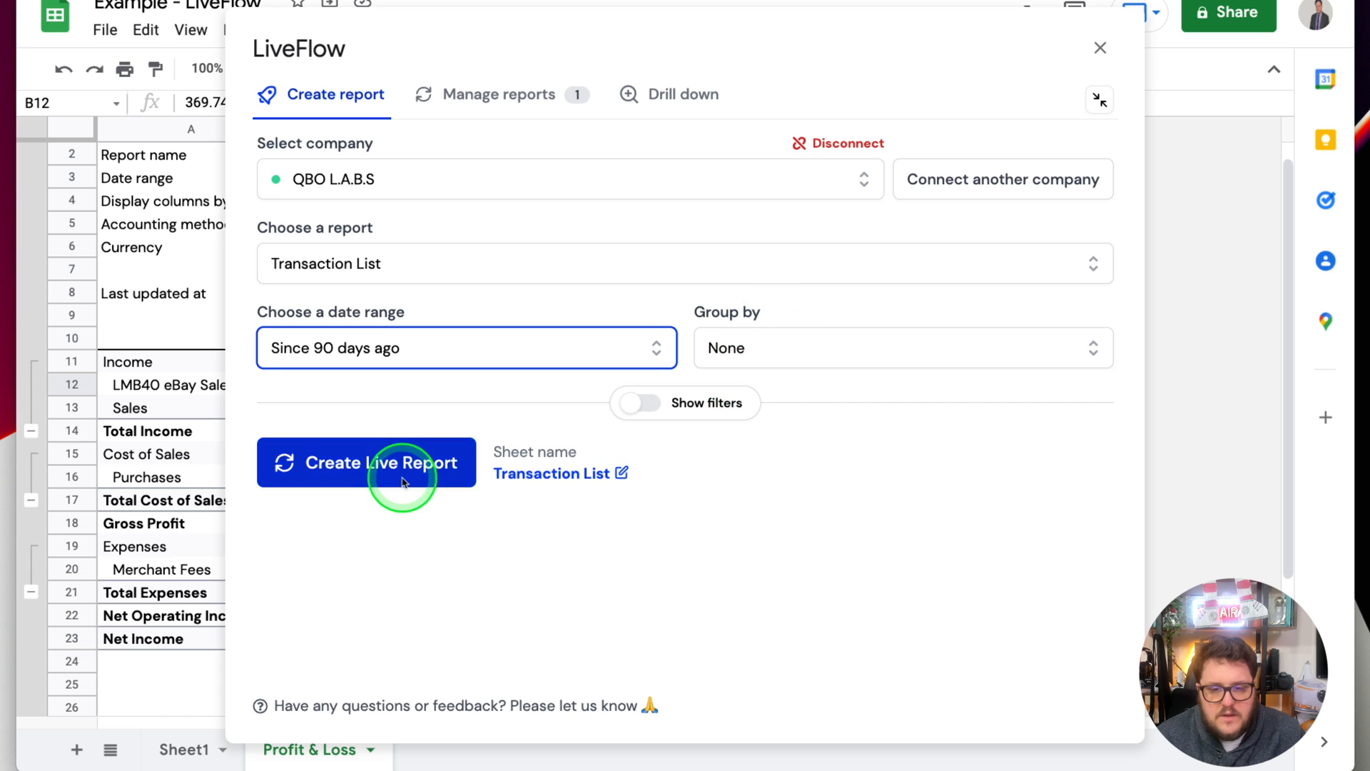
click(637, 402)
click(785, 575)
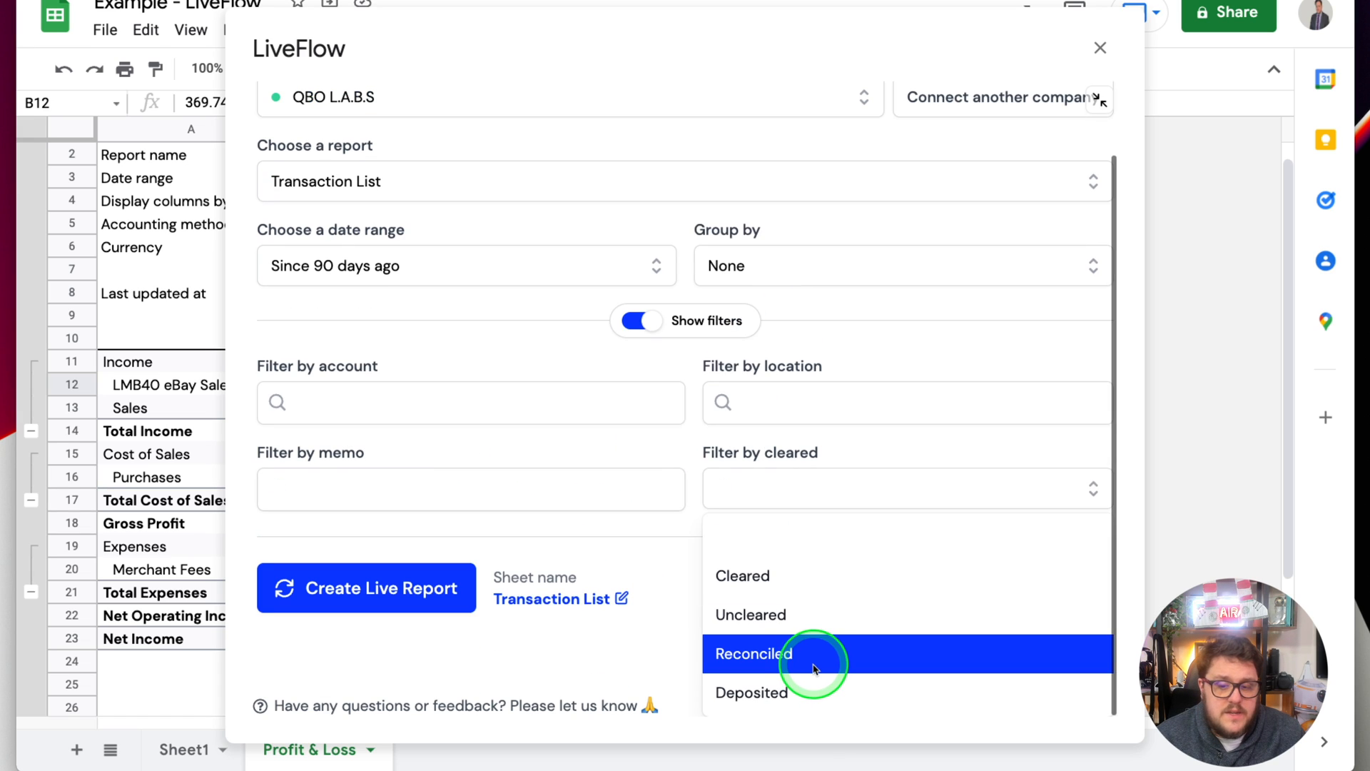
click(607, 512)
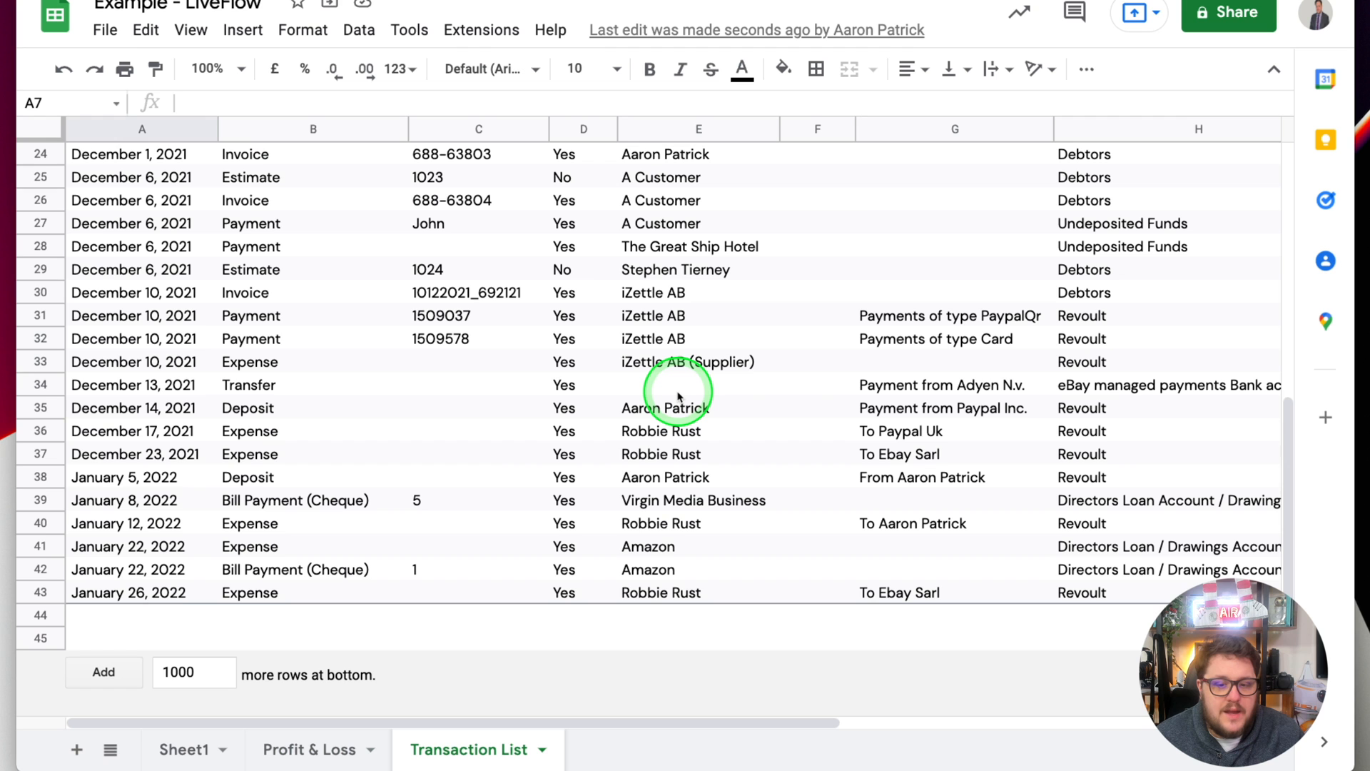
Look over the Transaction List sheet, examining all its columns from Date to Amount and its rows down to the last transaction
scroll(678, 396, up, 10)
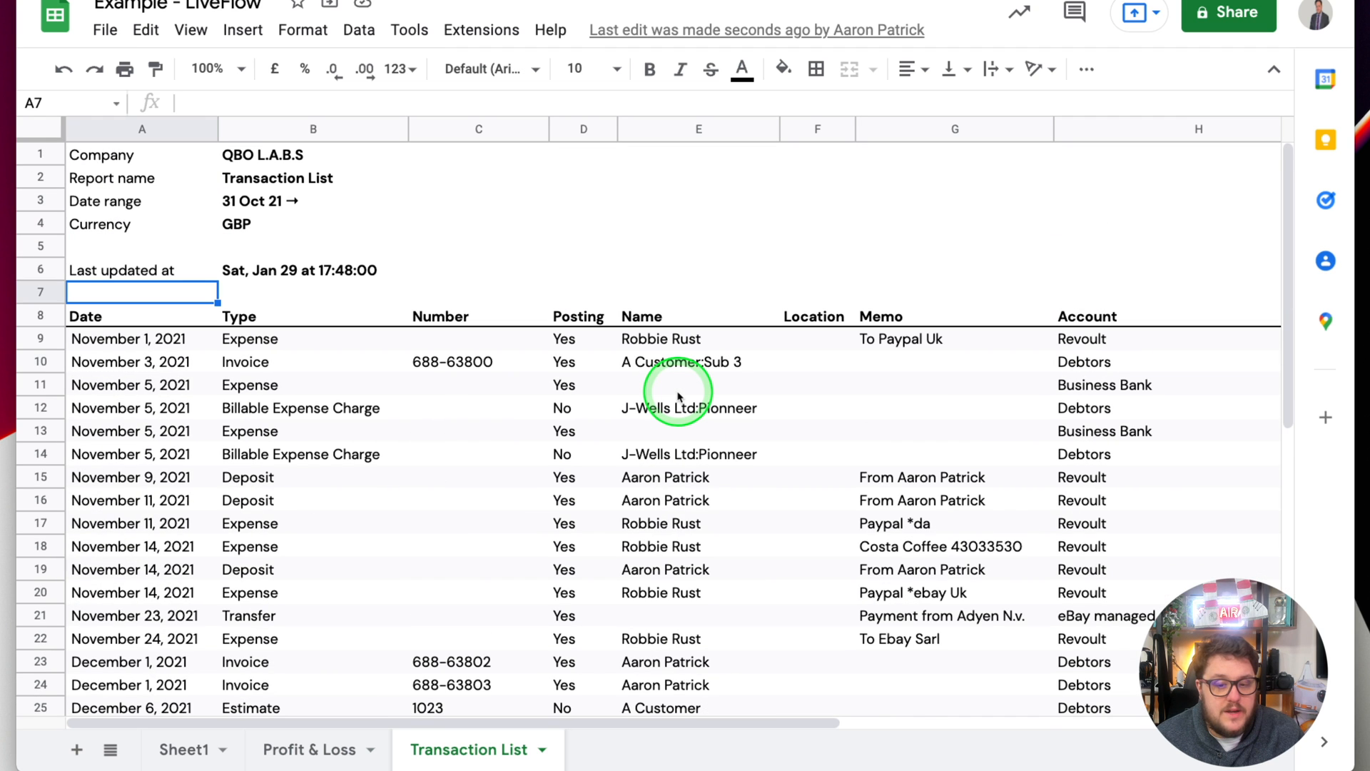
click(392, 412)
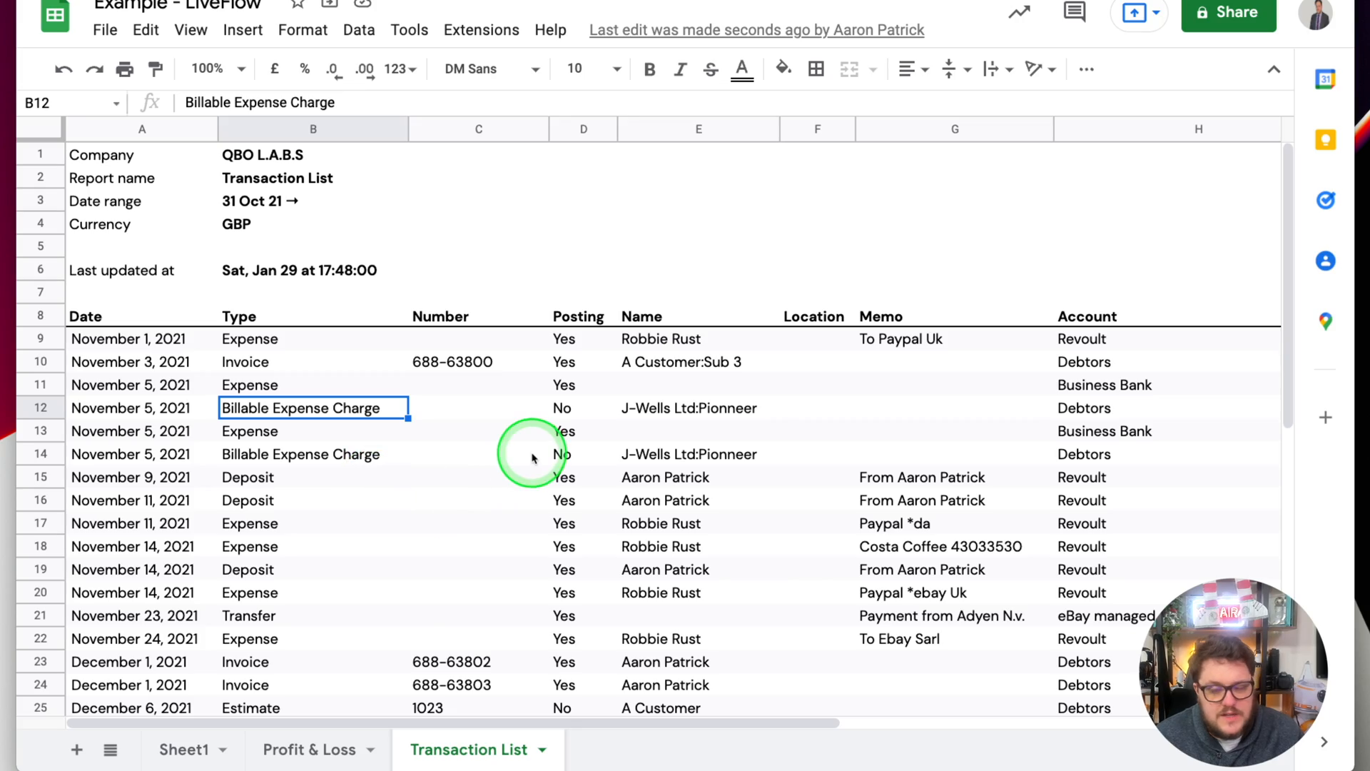
scroll(525, 457, right, 5)
scroll(526, 458, left, 5)
scroll(526, 457, right, 4)
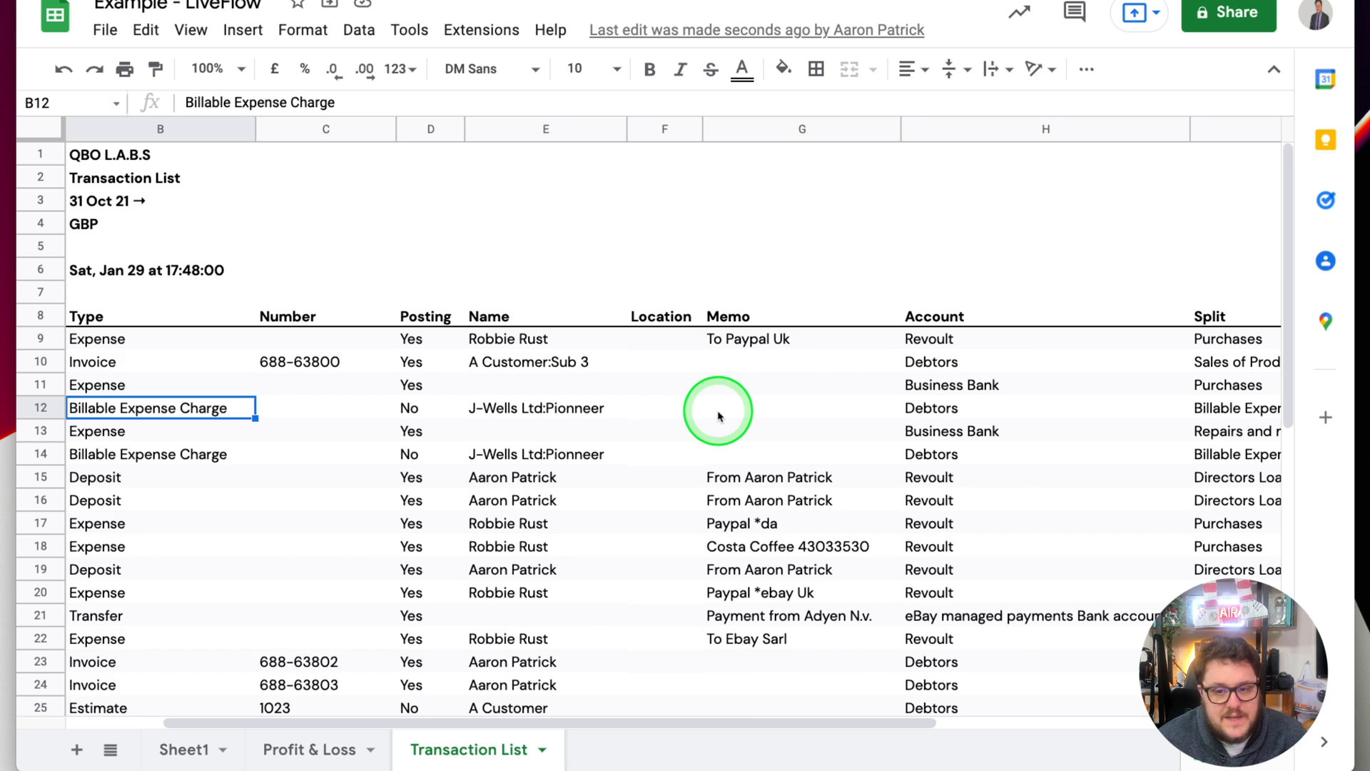
scroll(717, 414, down, 4)
scroll(718, 416, down, 4)
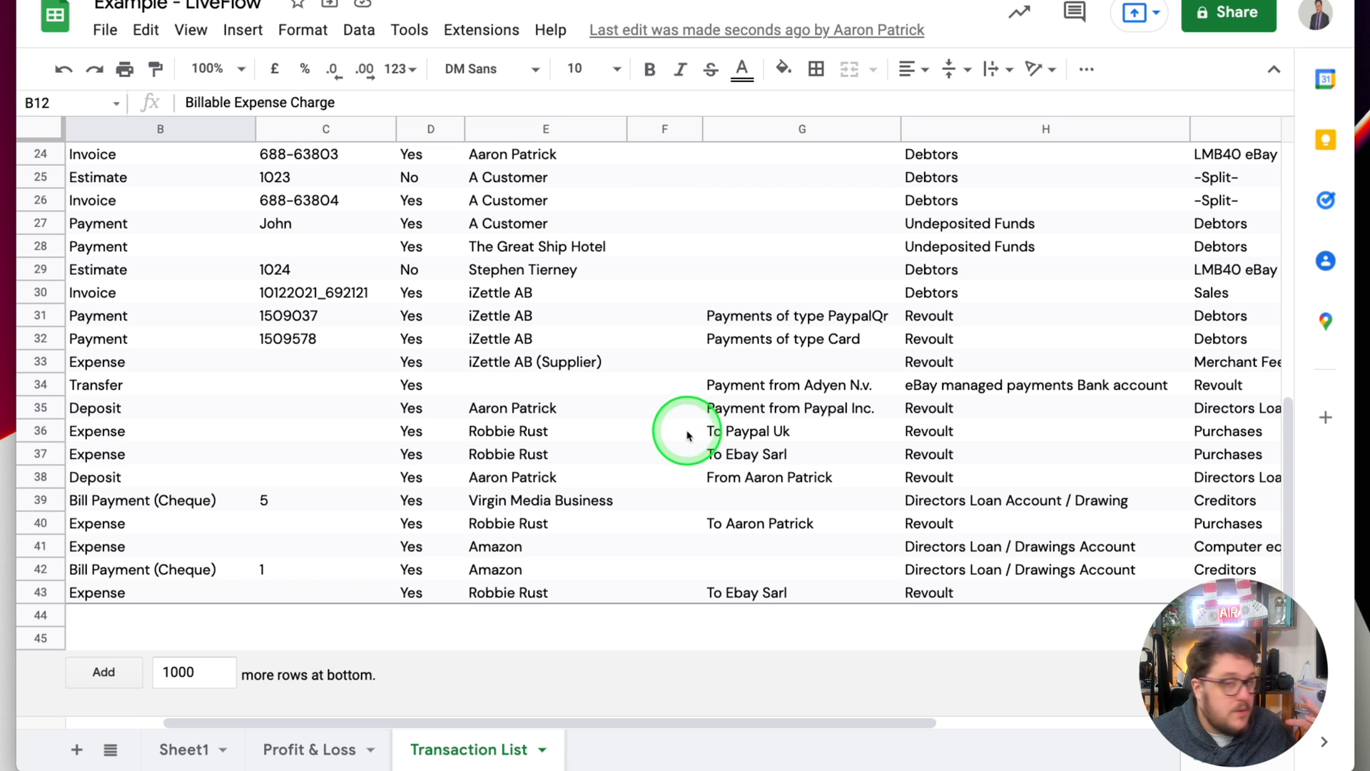
scroll(703, 453, up, 8)
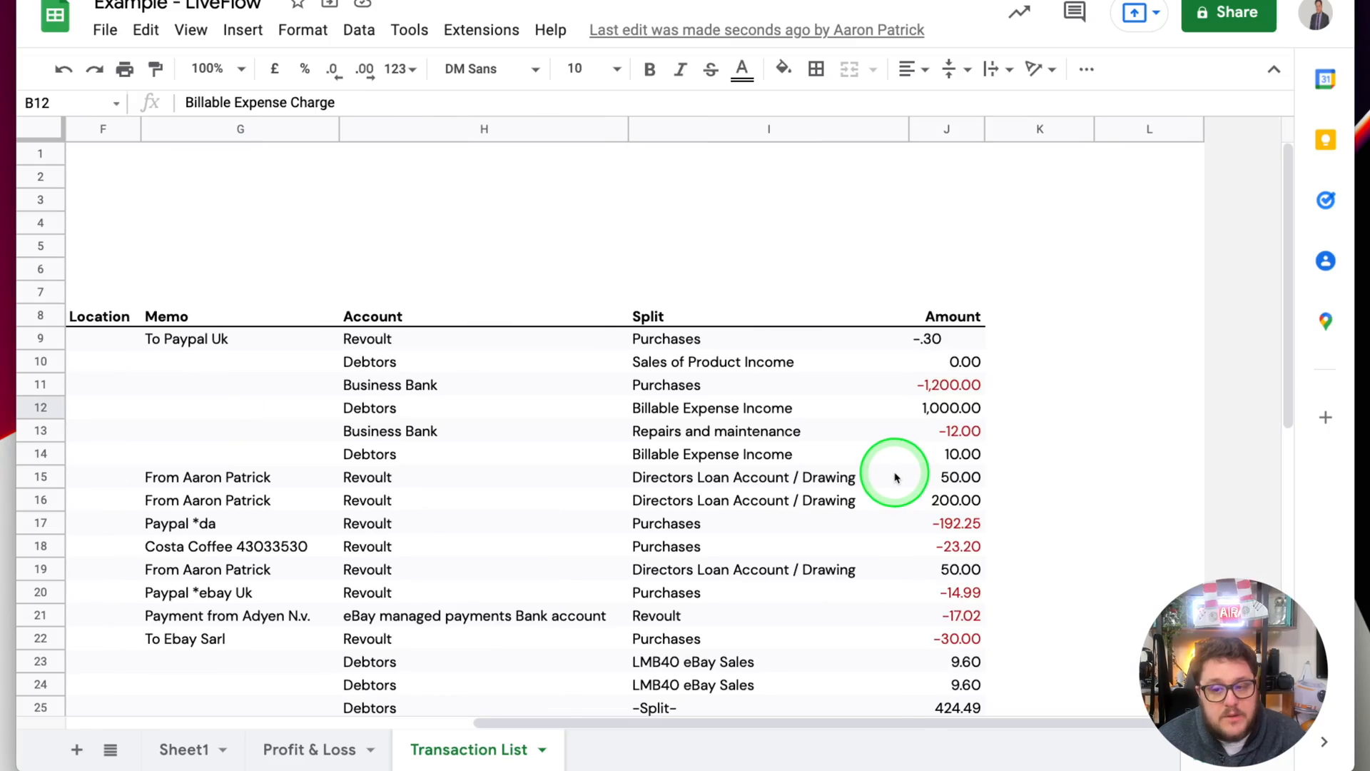
scroll(895, 478, left, 10)
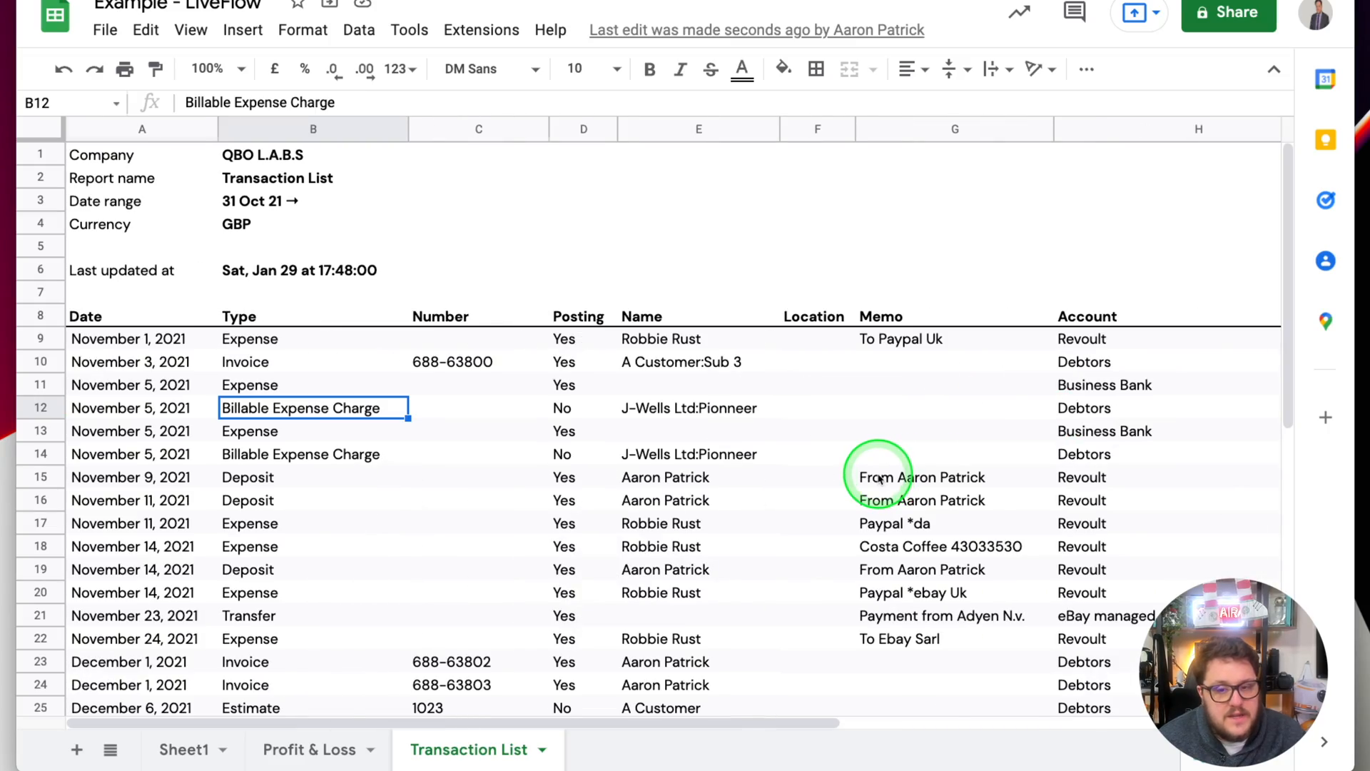
scroll(880, 478, right, 10)
scroll(880, 478, left, 10)
scroll(880, 478, down, 3)
scroll(879, 478, right, 5)
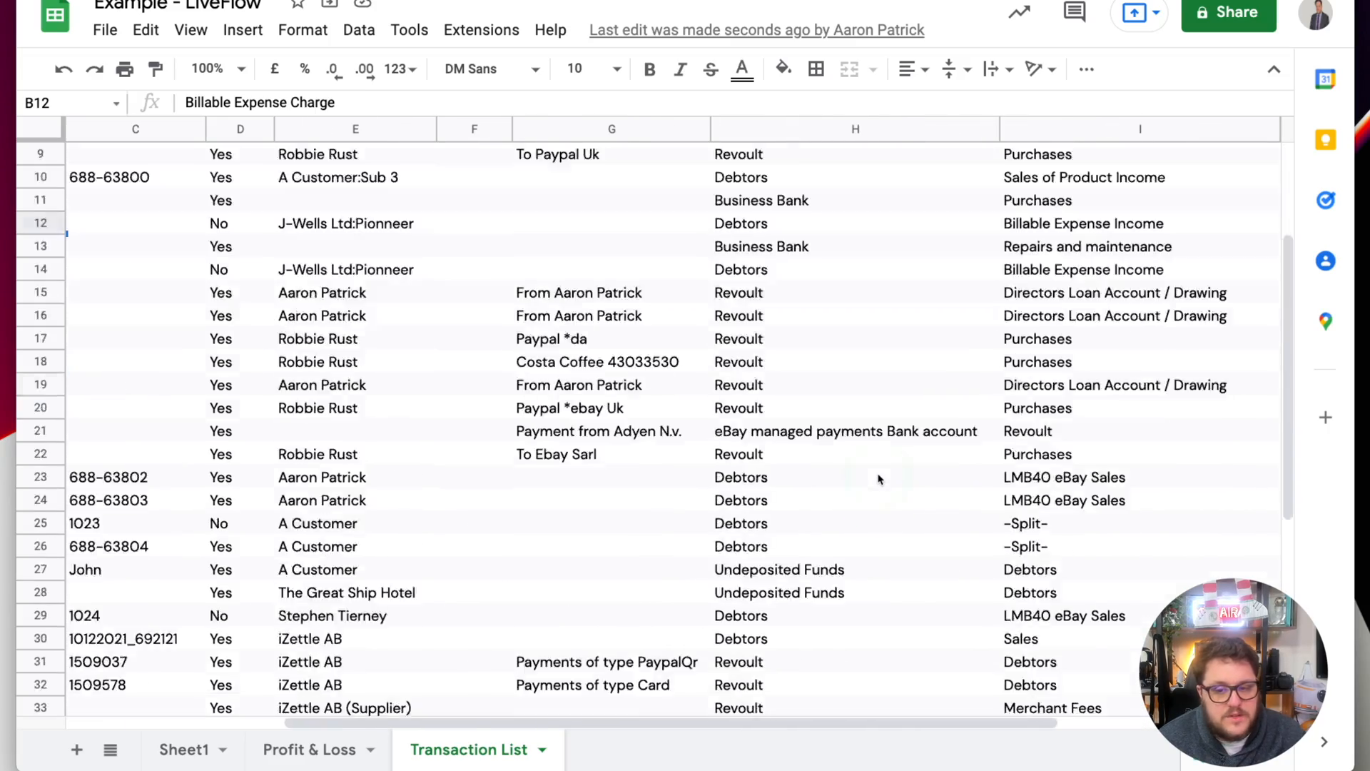
scroll(878, 479, down, 5)
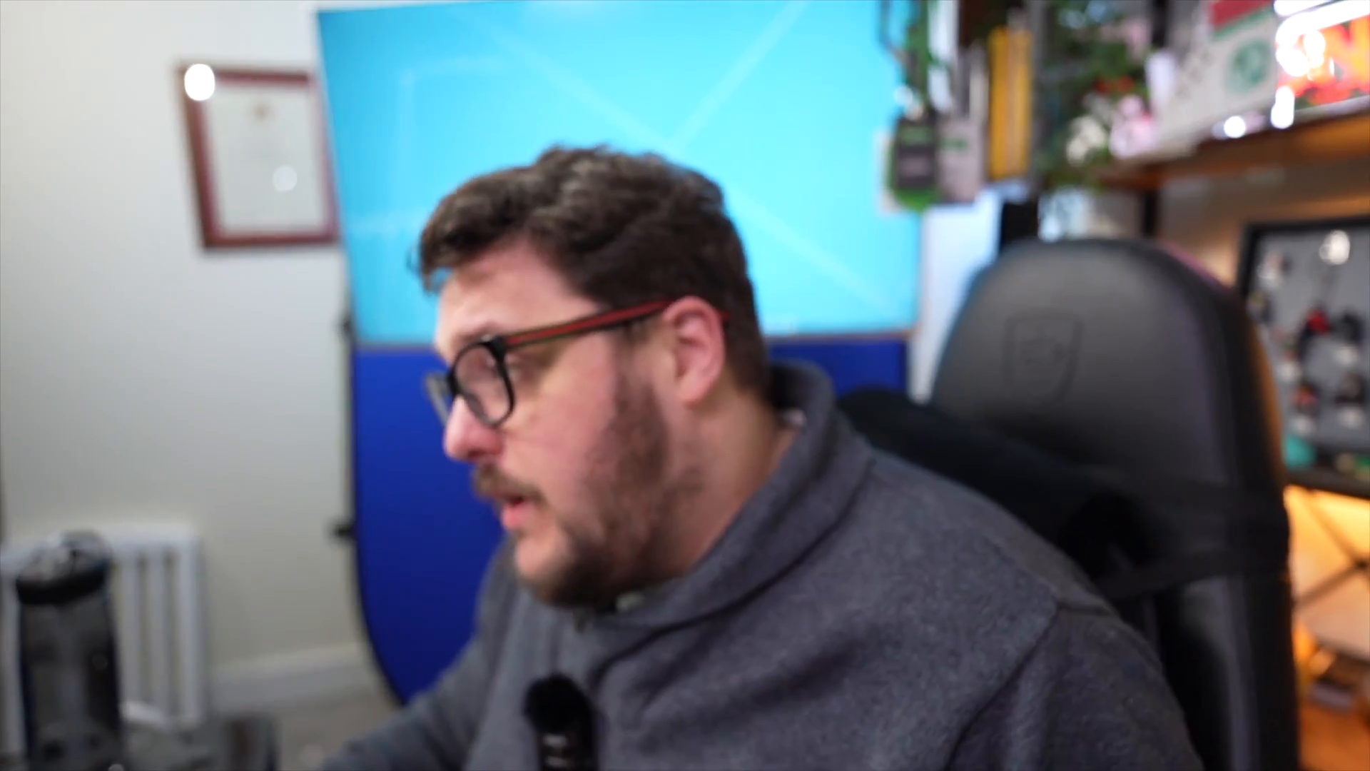